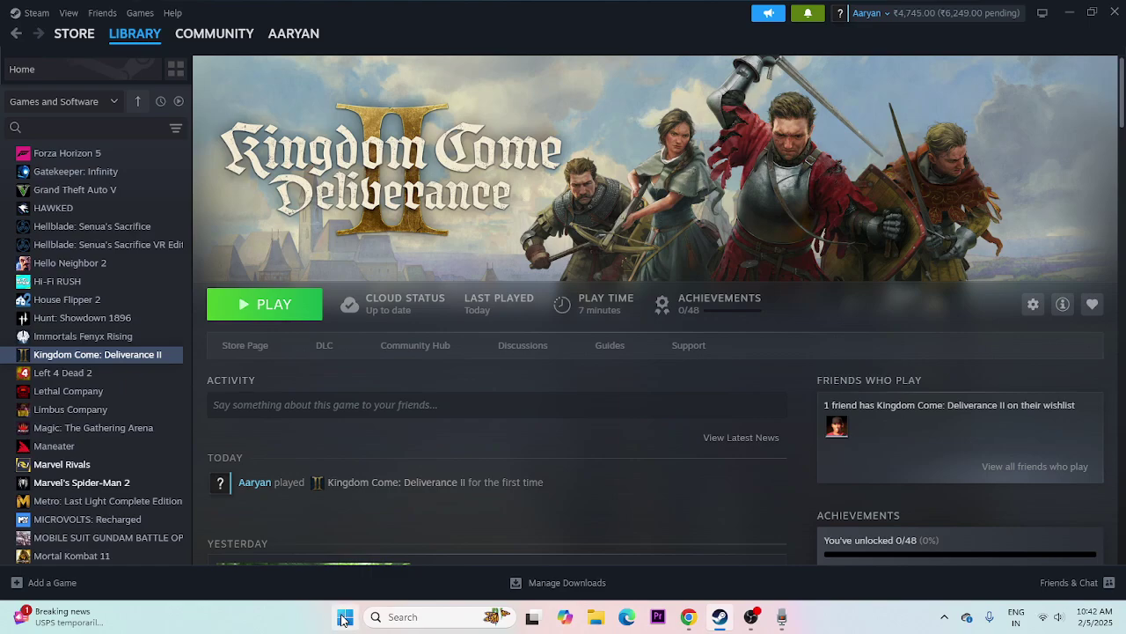
# Bring up the Start menu power options, then dismiss them and return to Steam
pyautogui.click(343, 619)
pyautogui.click(737, 569)
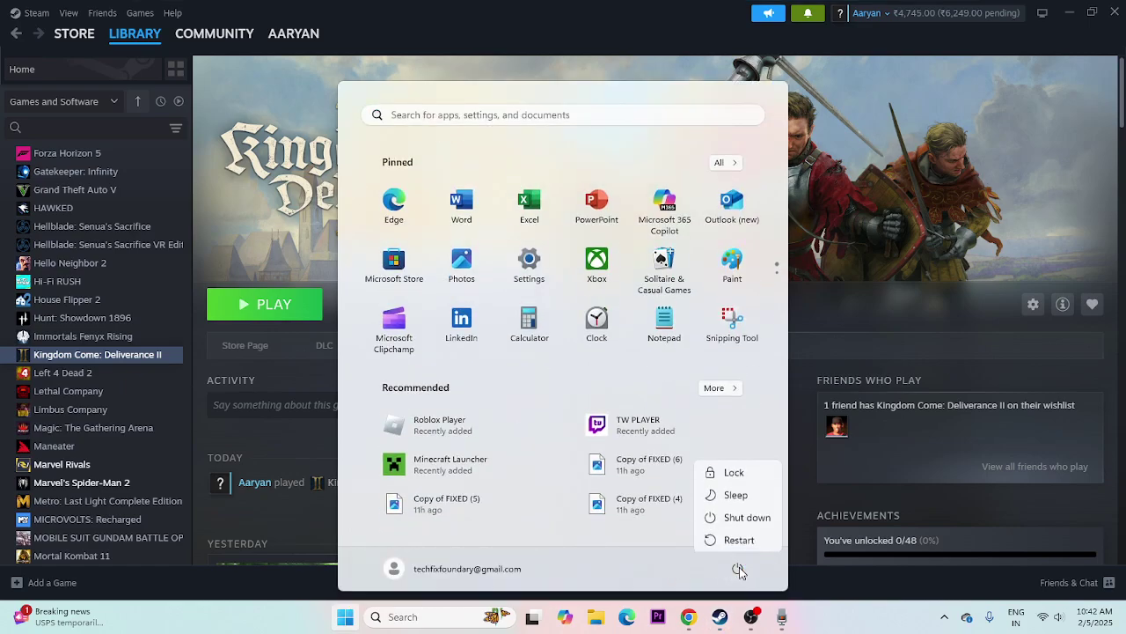
pyautogui.click(832, 628)
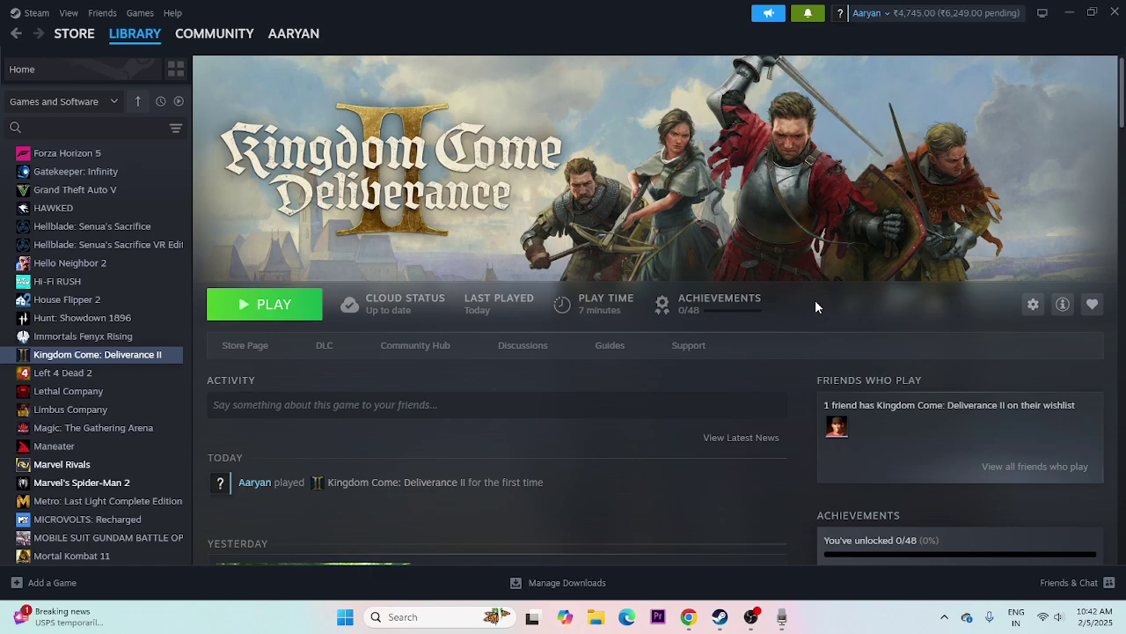
# Check Kingdom Come: Deliverance II's installed files (81.41 GB on D:), then close its properties and Steam
pyautogui.click(73, 359)
pyautogui.rightClick(73, 355)
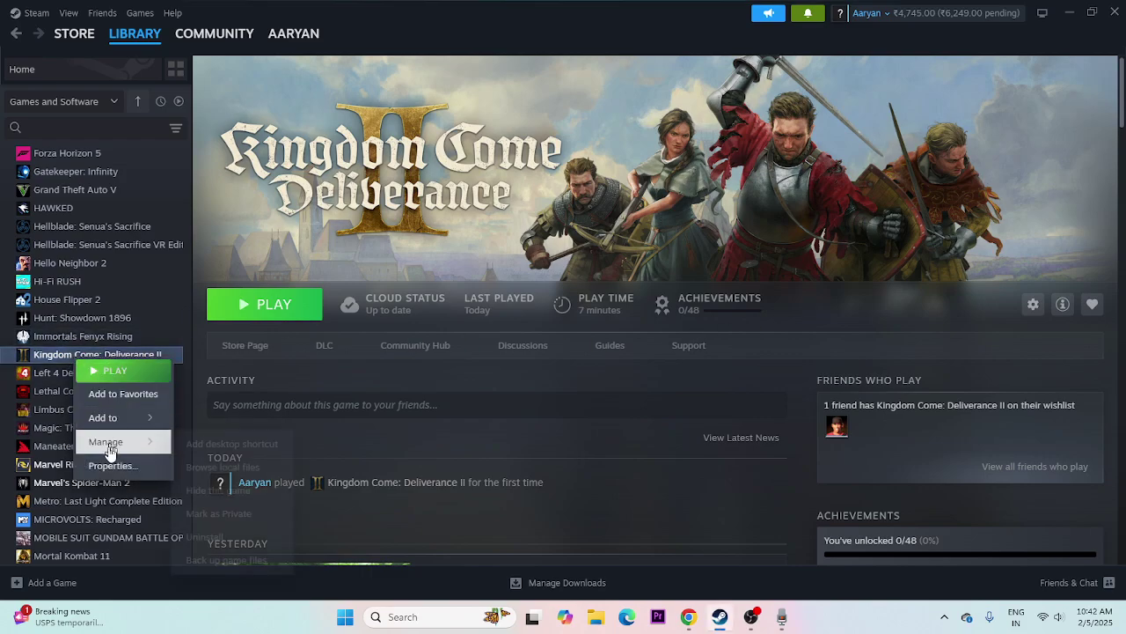
pyautogui.click(109, 463)
pyautogui.click(347, 235)
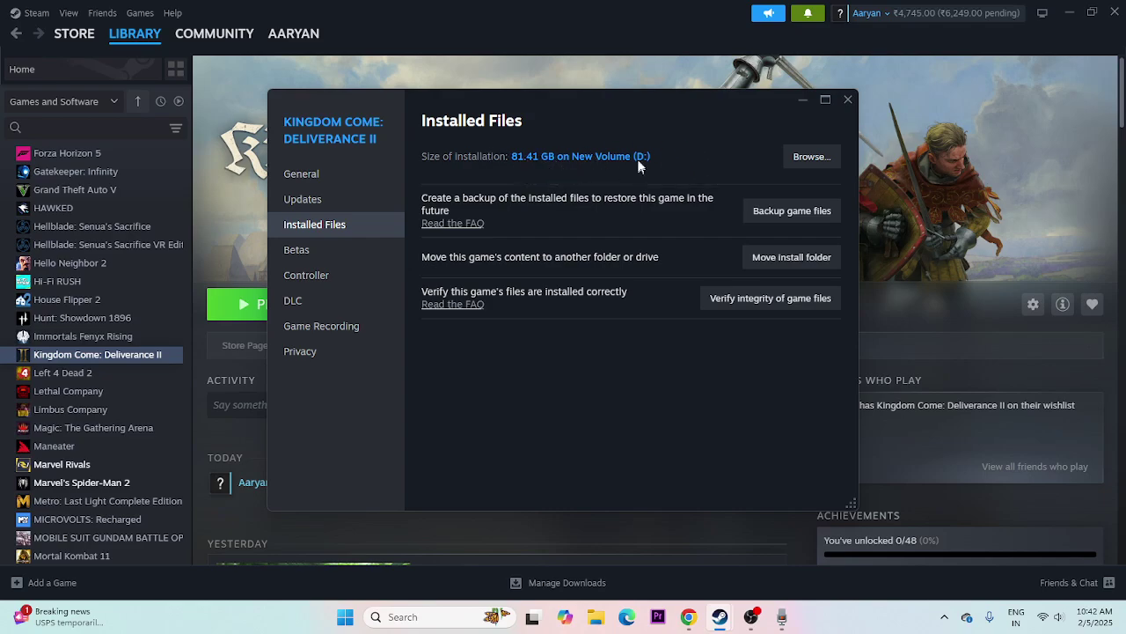
pyautogui.click(847, 99)
pyautogui.click(1111, 12)
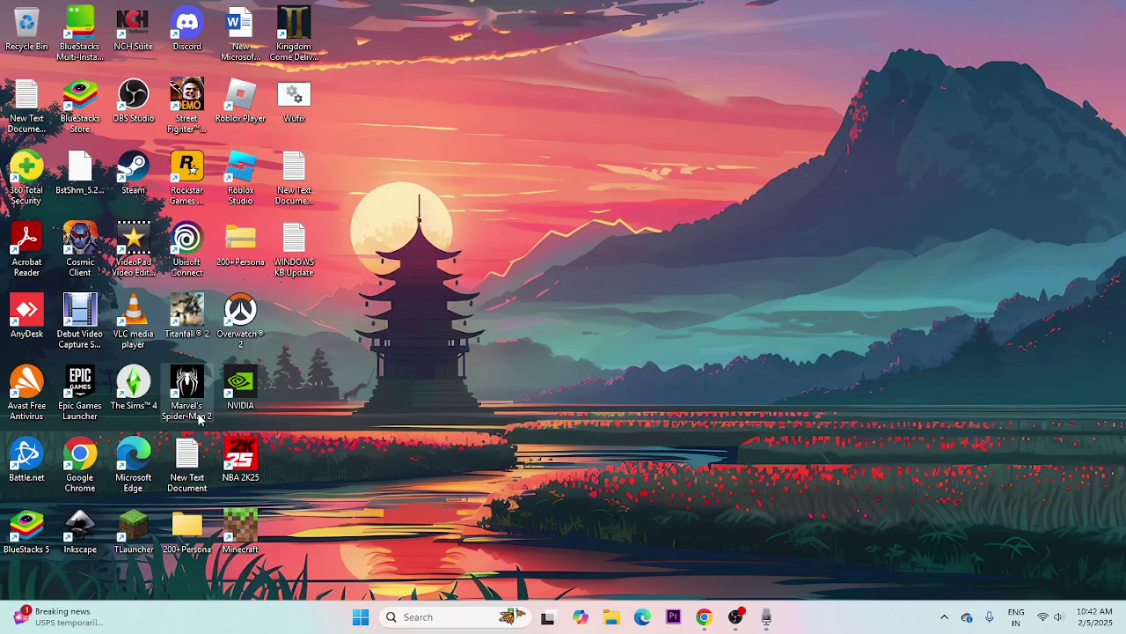
# Open File Explorer and browse to D:\SteamLibrary\steamapps\common\KingdomComeDeliverance2
pyautogui.press('super+e')
pyautogui.click(186, 426)
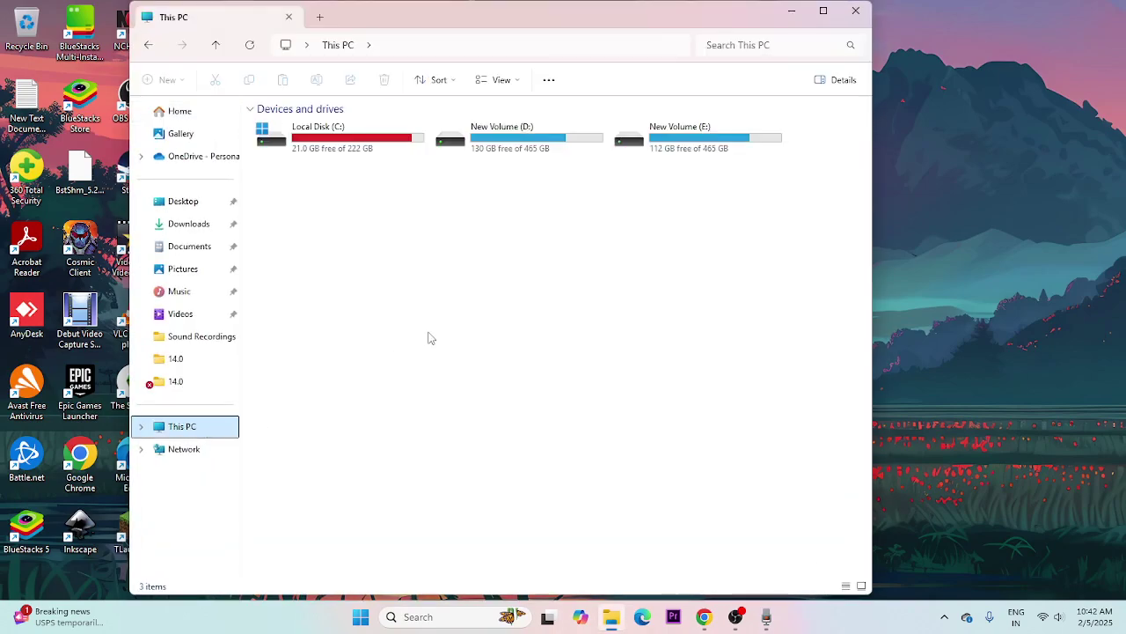
pyautogui.doubleClick(520, 147)
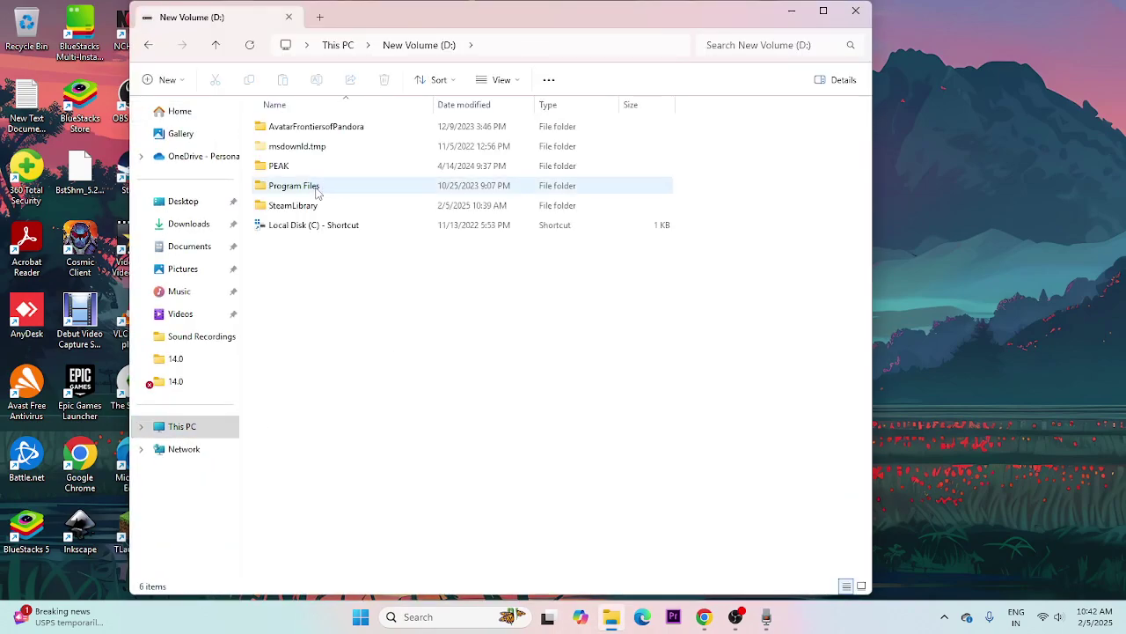
pyautogui.doubleClick(292, 206)
pyautogui.doubleClick(295, 128)
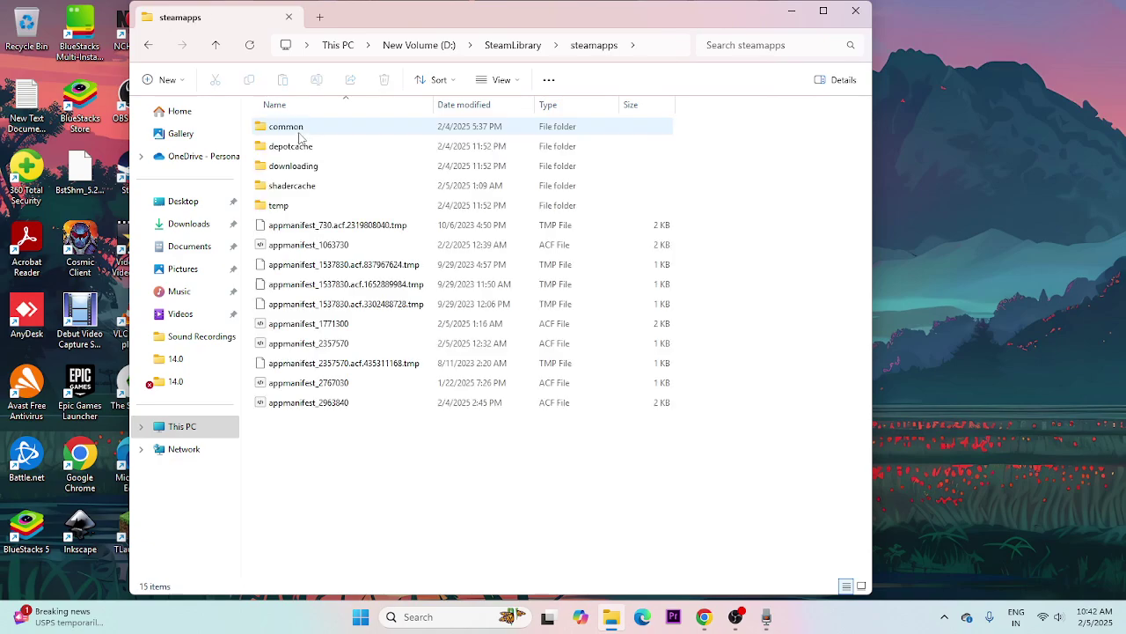
pyautogui.doubleClick(299, 137)
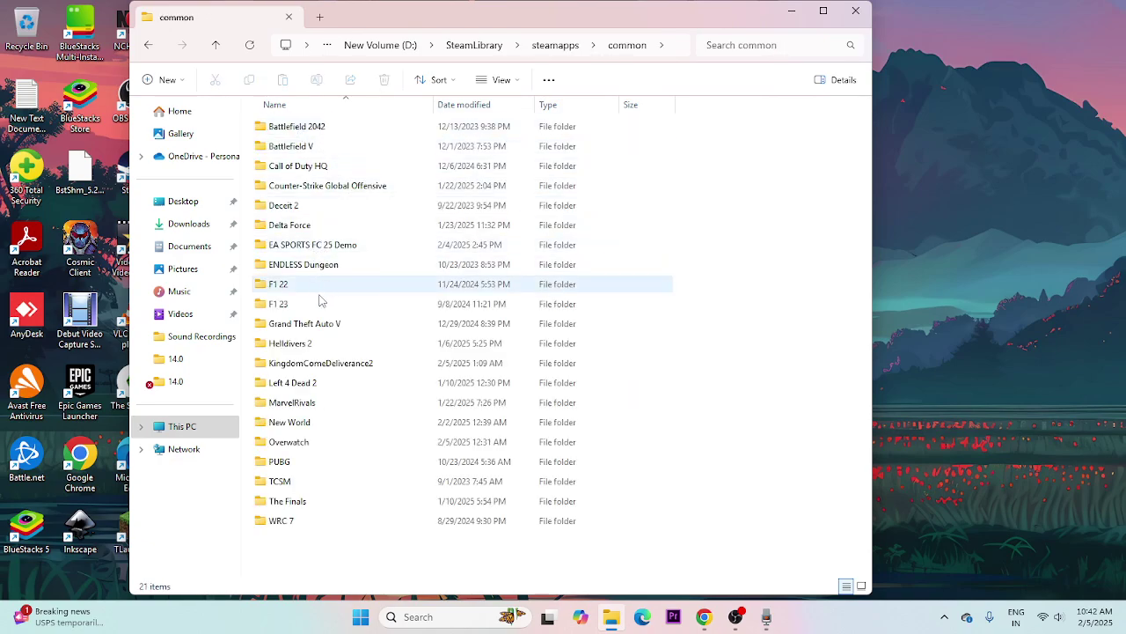
pyautogui.click(343, 366)
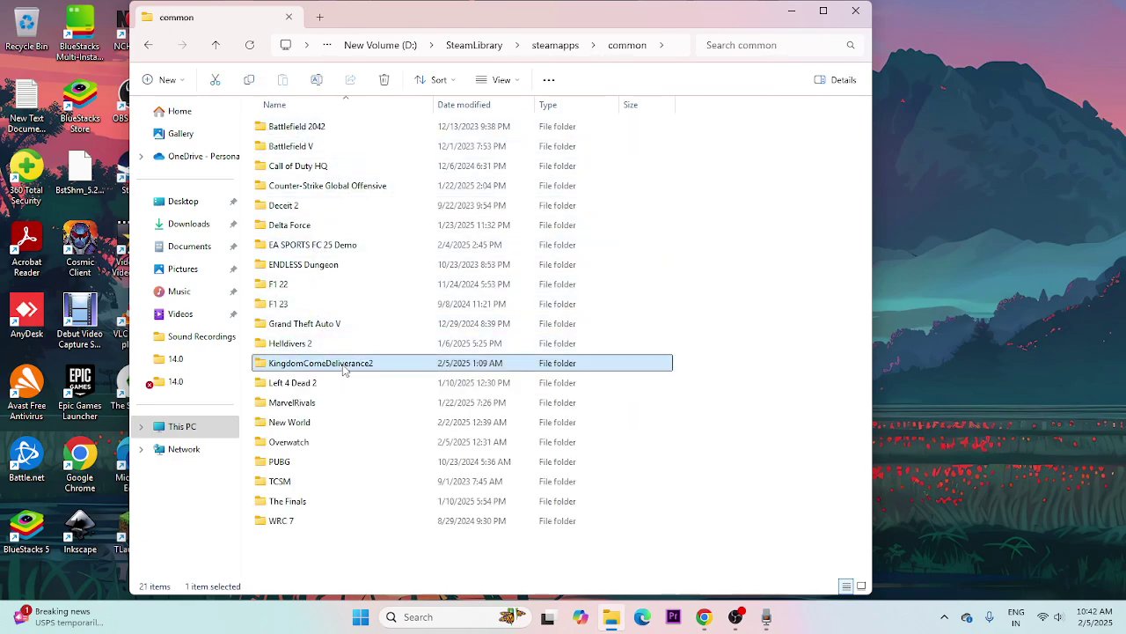
pyautogui.doubleClick(343, 368)
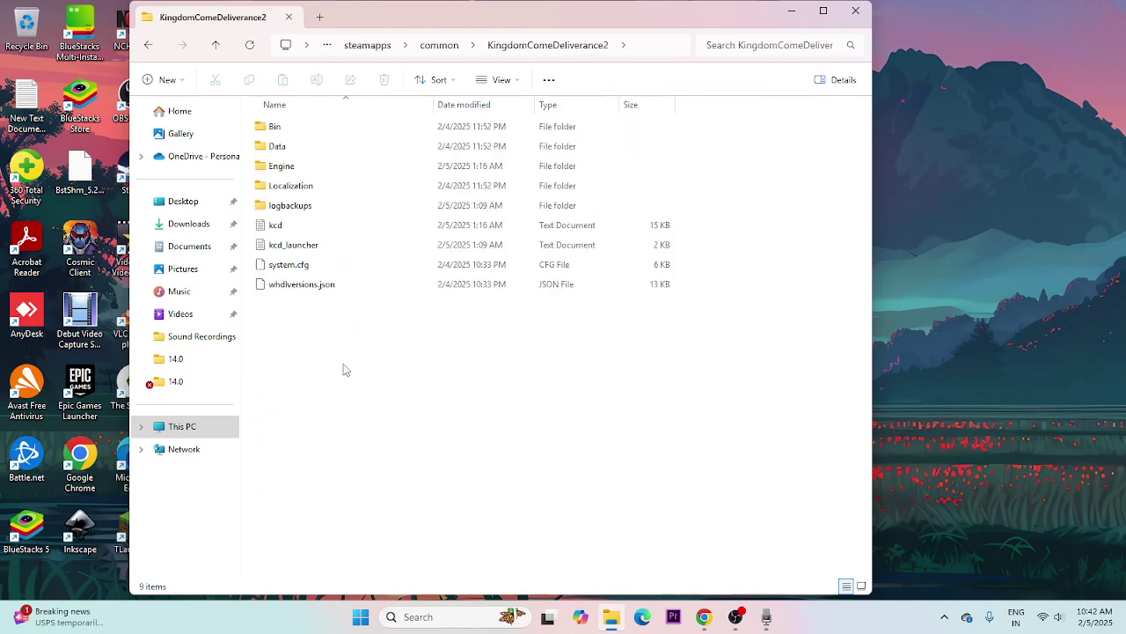
# Open Bin\Win64MasterMasterSteamPGO and maximize the window, showing the KingdomCome application (1,478 KB)
pyautogui.doubleClick(283, 130)
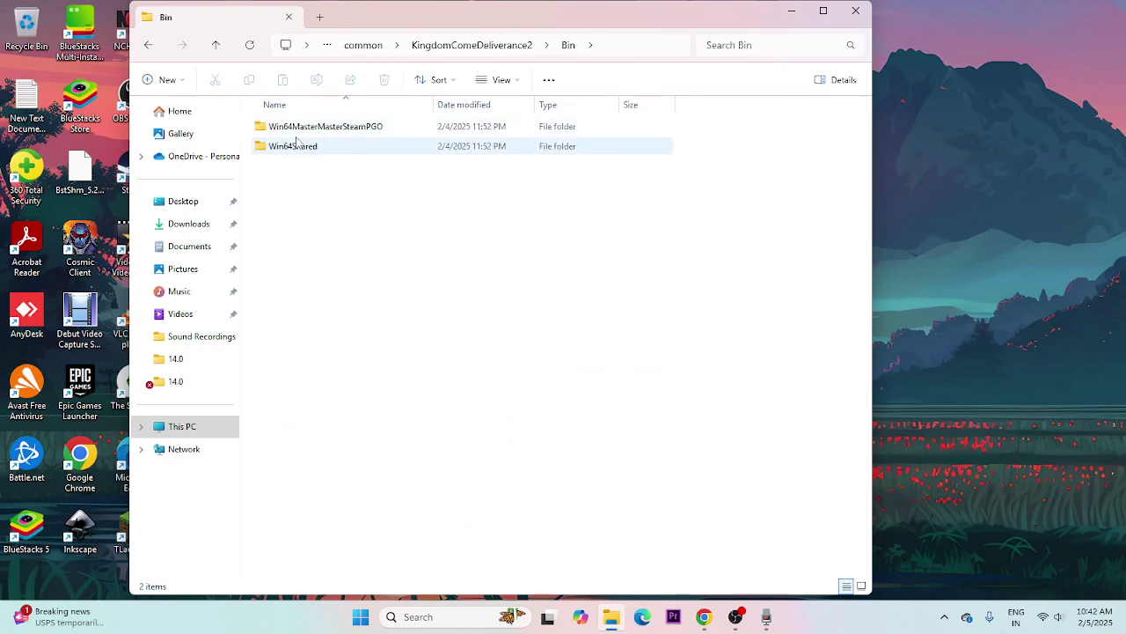
pyautogui.doubleClick(299, 127)
pyautogui.click(369, 205)
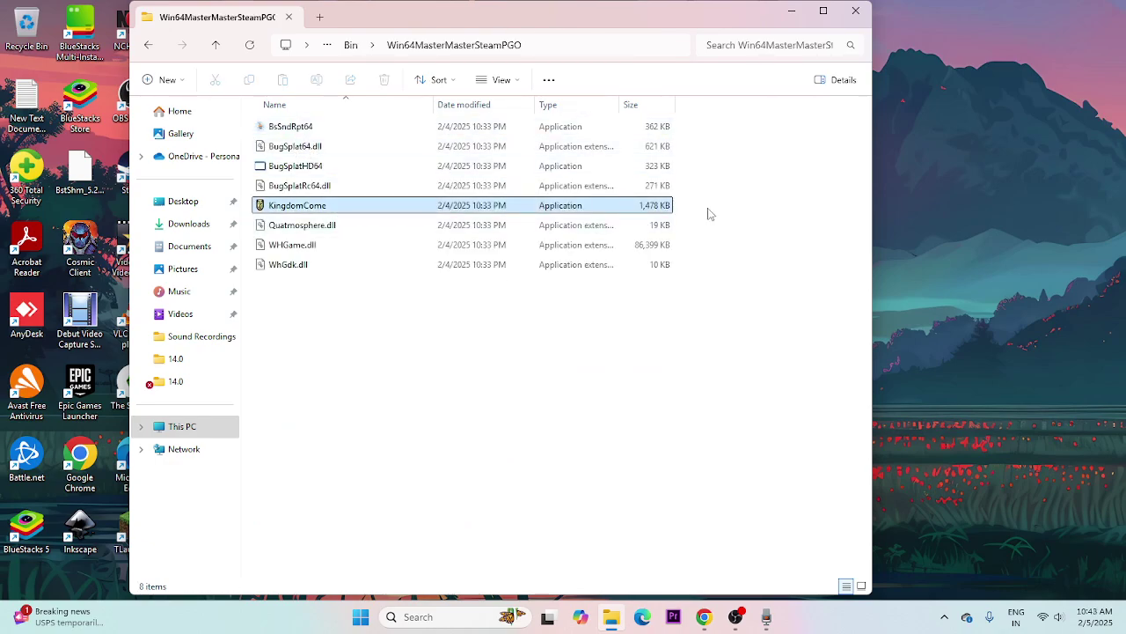
pyautogui.click(823, 11)
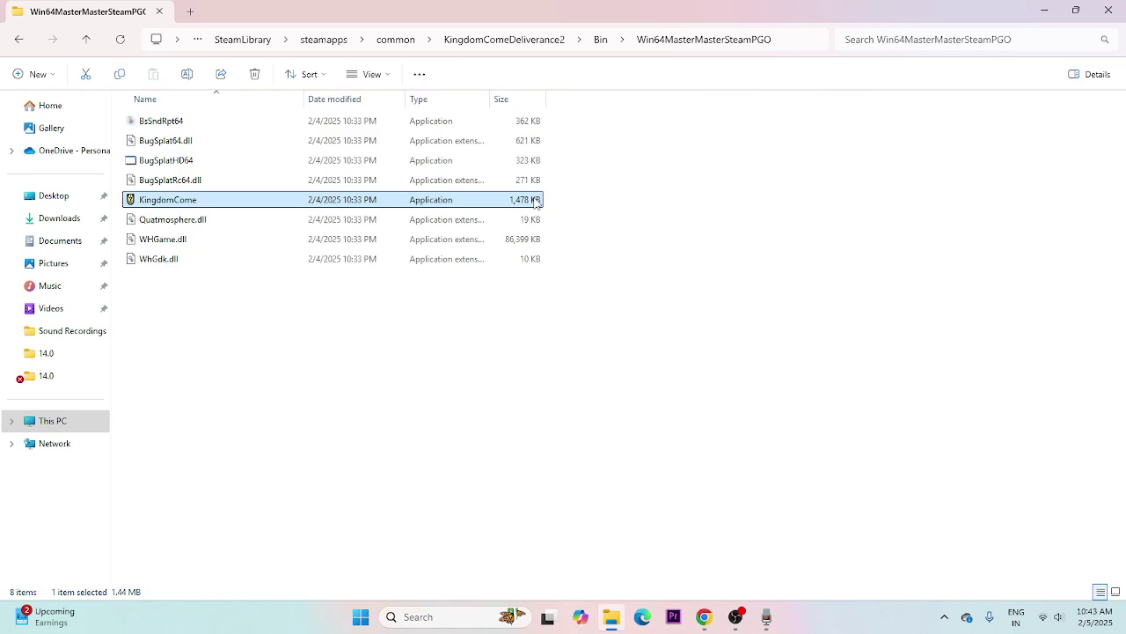
pyautogui.click(445, 333)
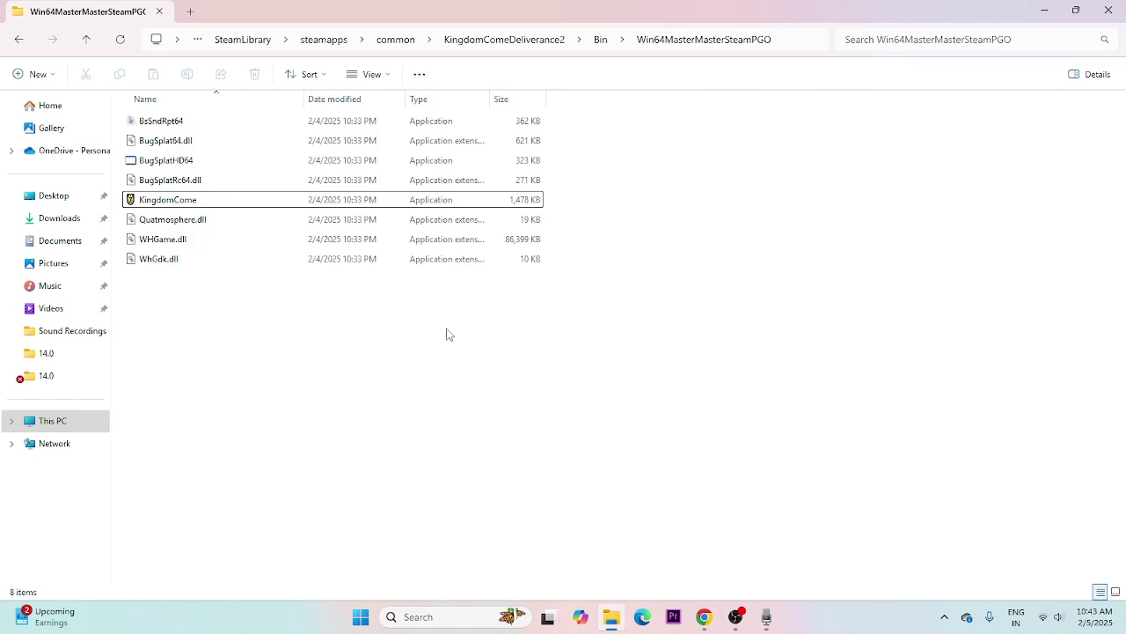
# Set KingdomCome.exe to run in Windows 8 compatibility mode and apply it
pyautogui.rightClick(447, 203)
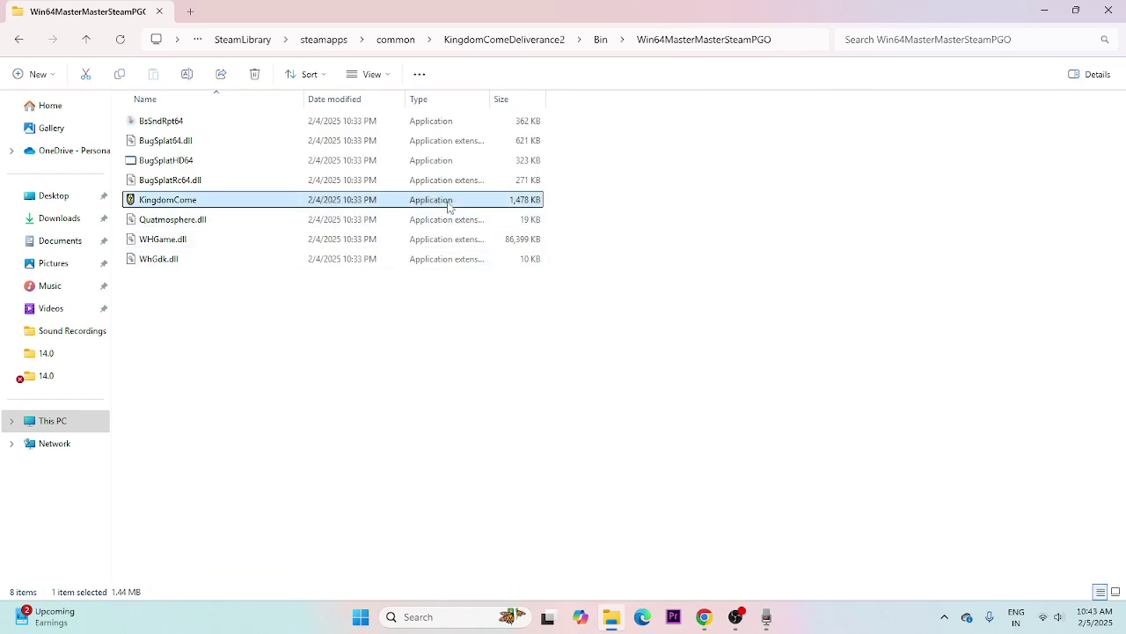
pyautogui.click(528, 493)
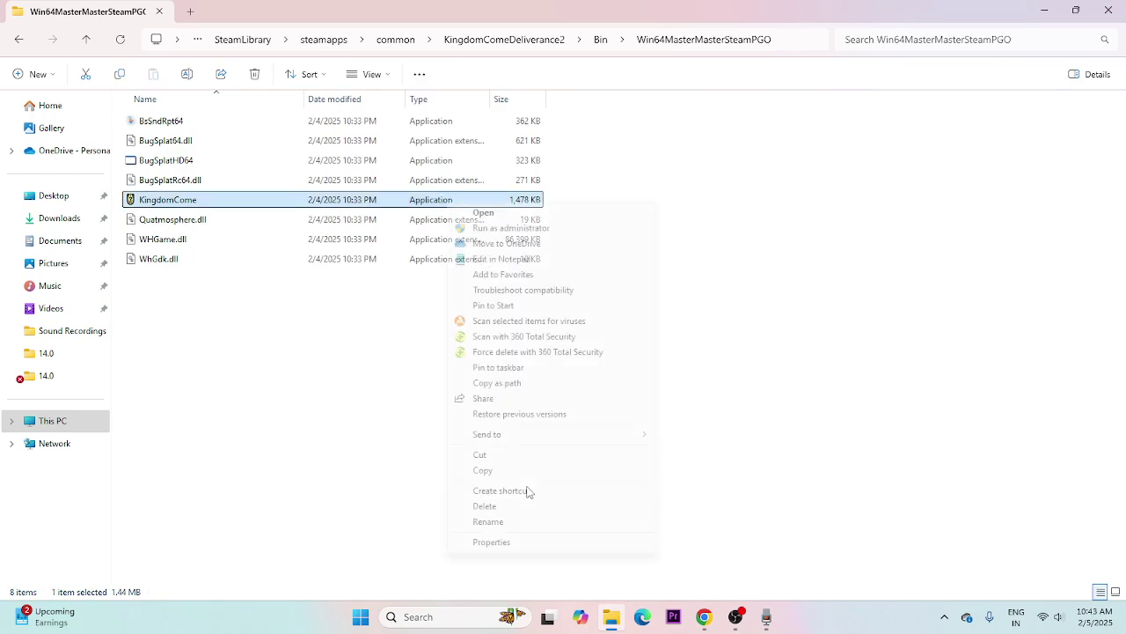
pyautogui.click(530, 538)
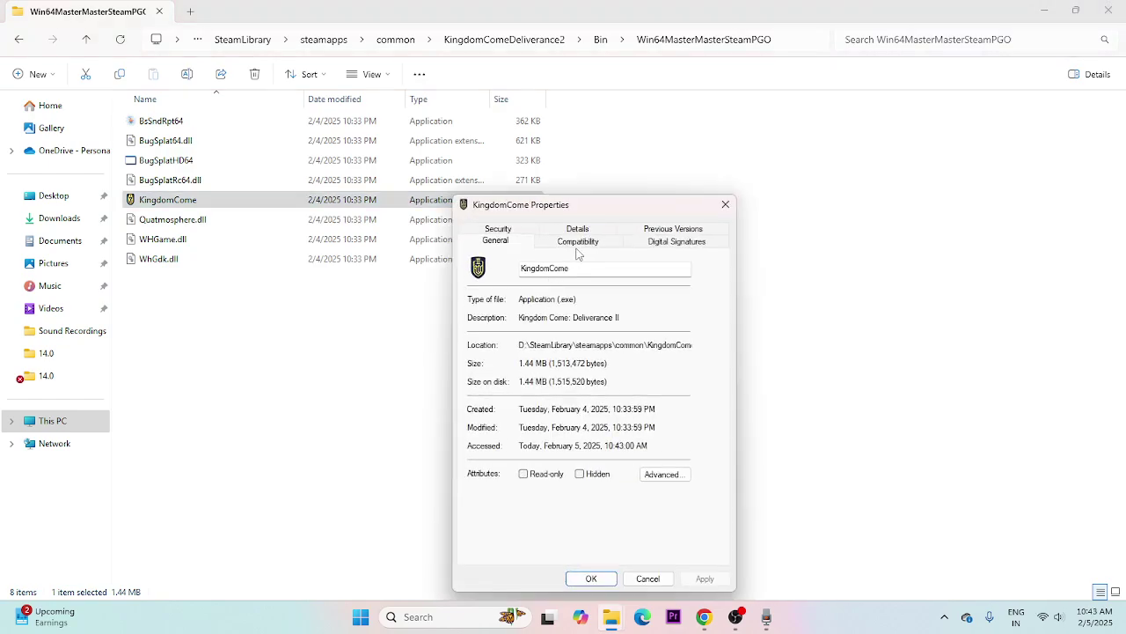
pyautogui.click(577, 246)
pyautogui.click(478, 335)
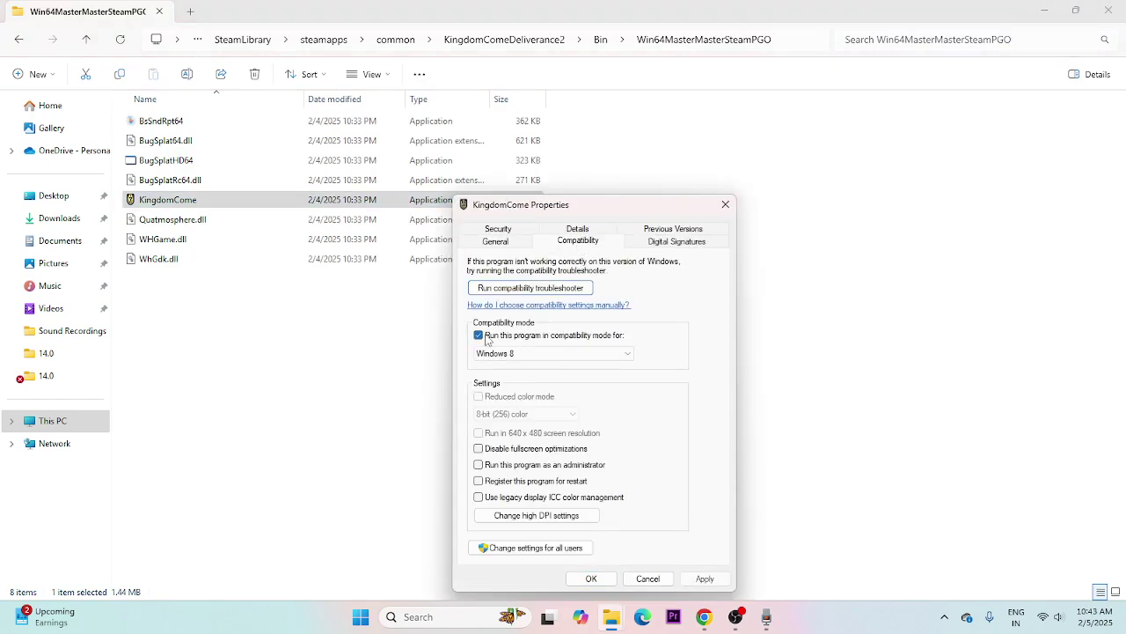
pyautogui.click(576, 353)
pyautogui.click(527, 401)
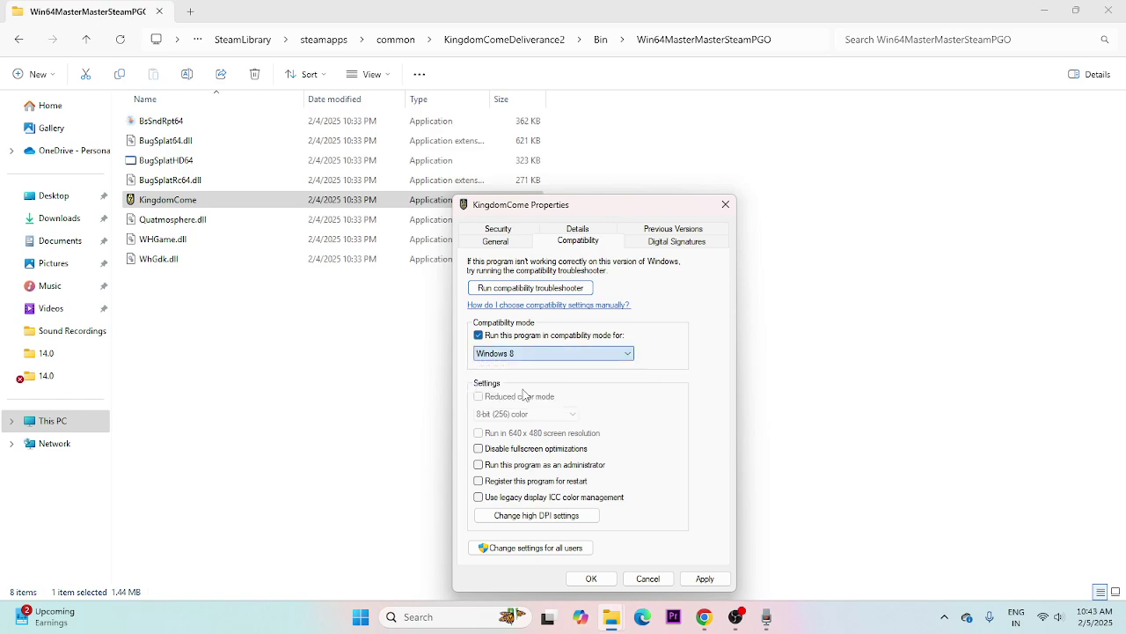
pyautogui.click(705, 578)
pyautogui.click(564, 353)
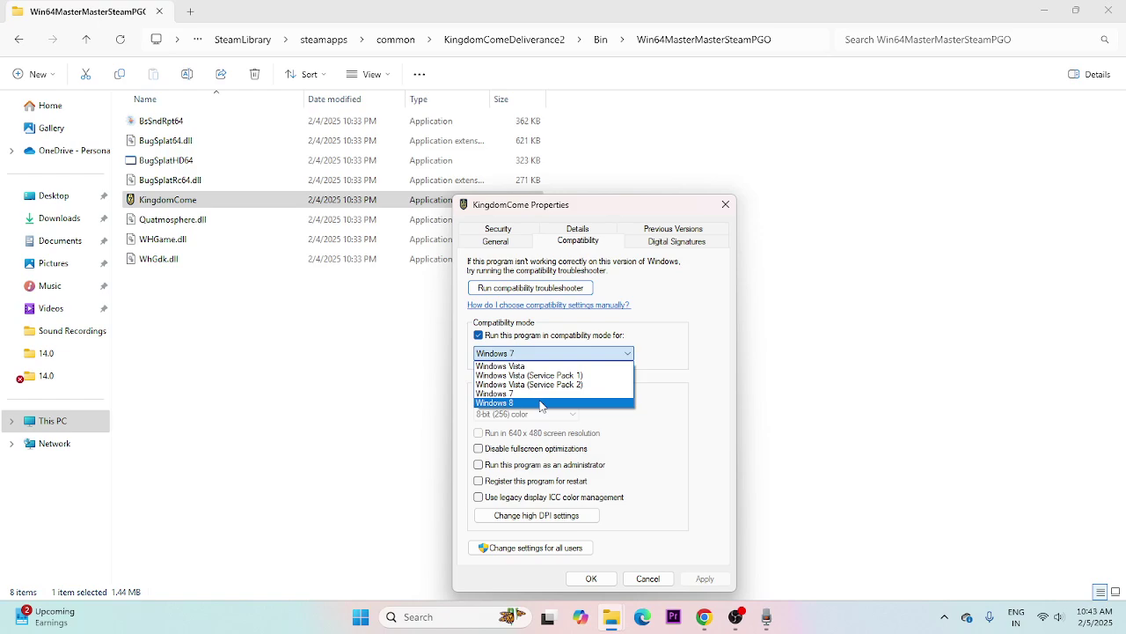
pyautogui.click(526, 402)
pyautogui.click(705, 578)
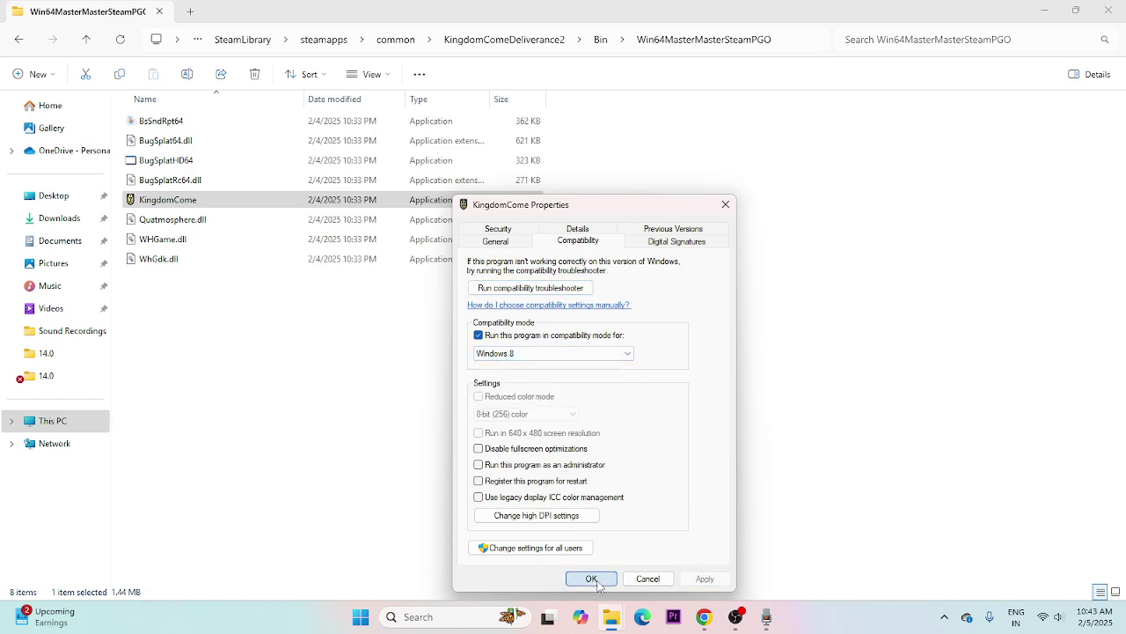
pyautogui.click(591, 578)
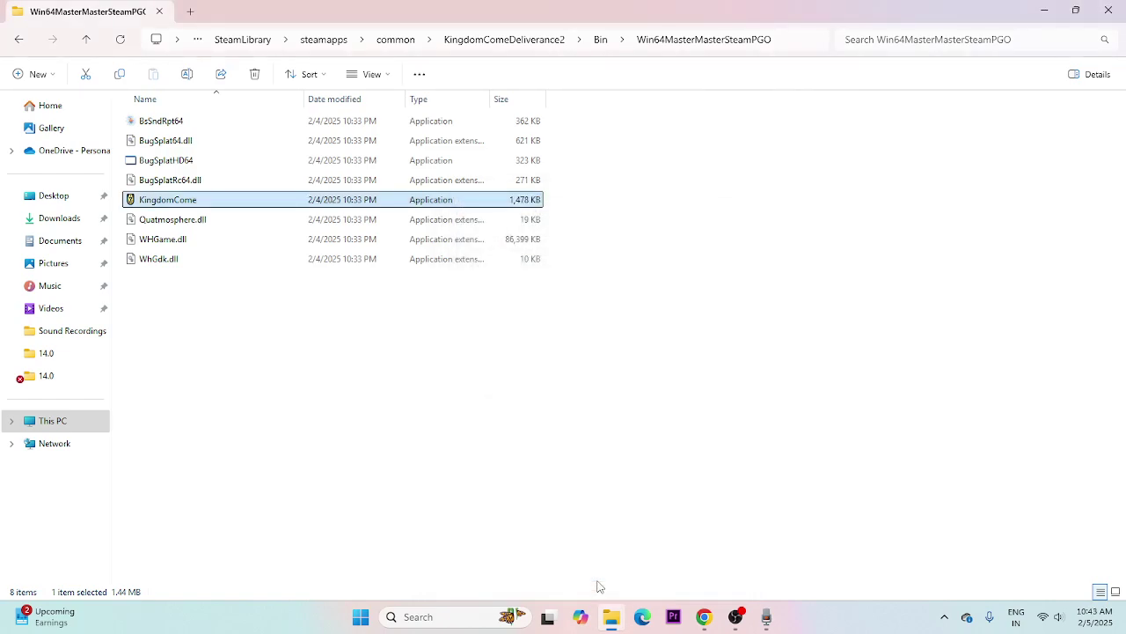
# Make KingdomCome.exe always run as administrator, then close File Explorer
pyautogui.rightClick(383, 205)
pyautogui.click(442, 498)
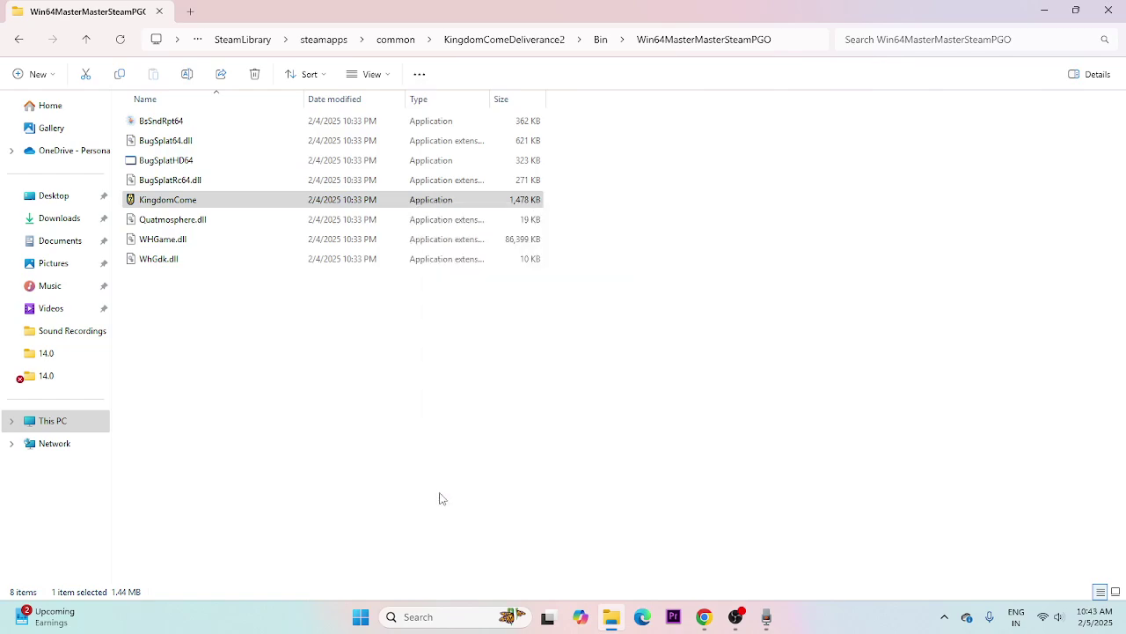
pyautogui.click(448, 538)
pyautogui.click(513, 243)
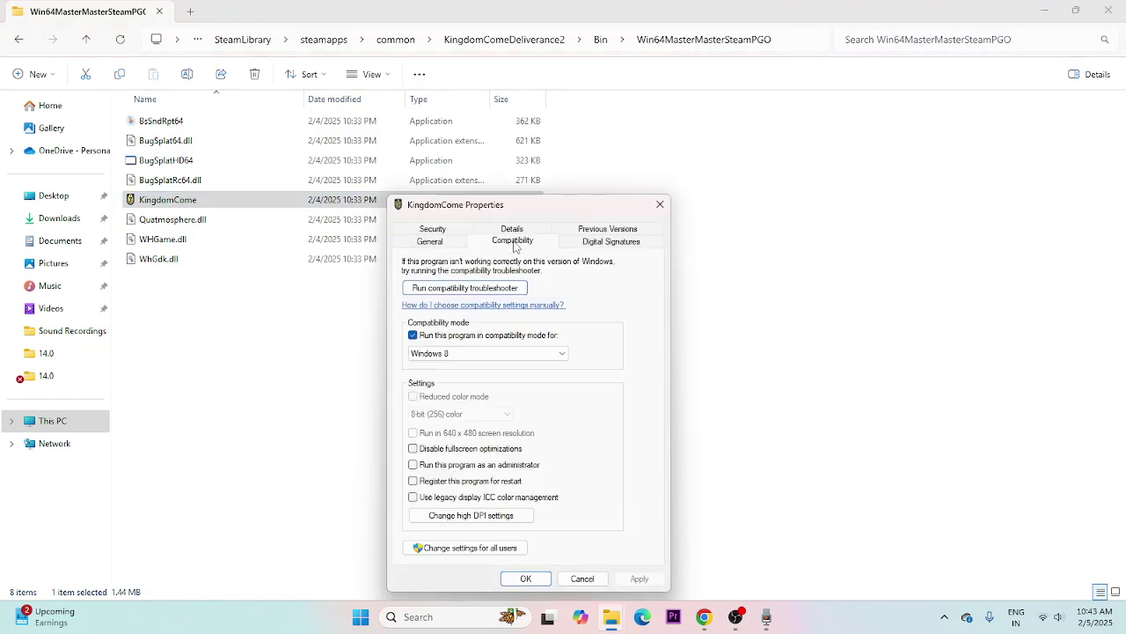
pyautogui.click(414, 465)
pyautogui.click(639, 579)
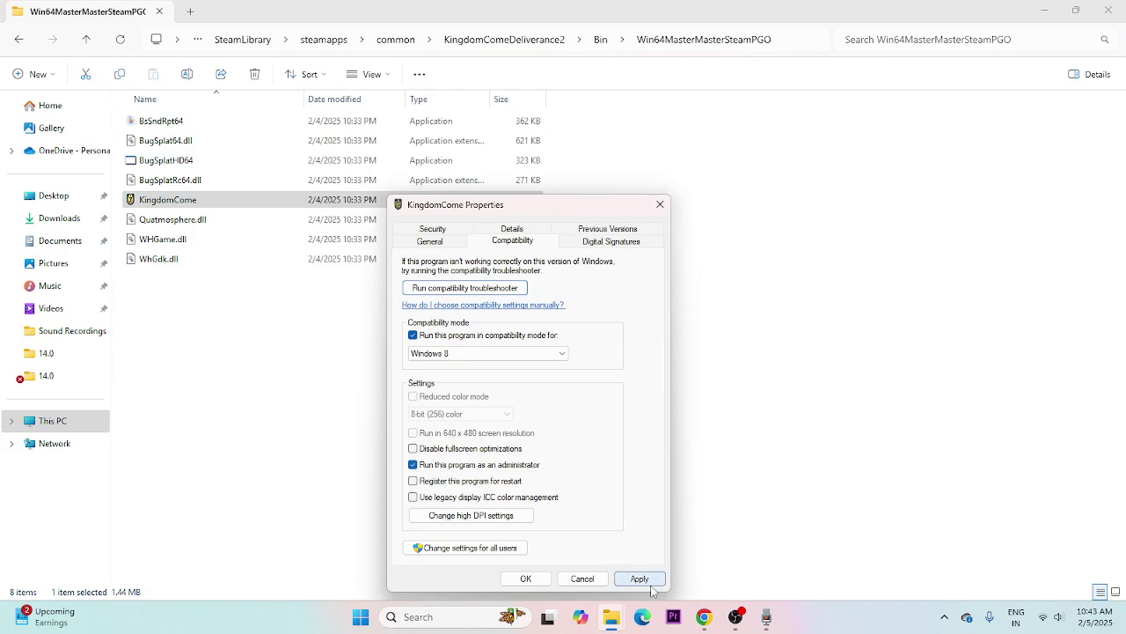
pyautogui.click(525, 578)
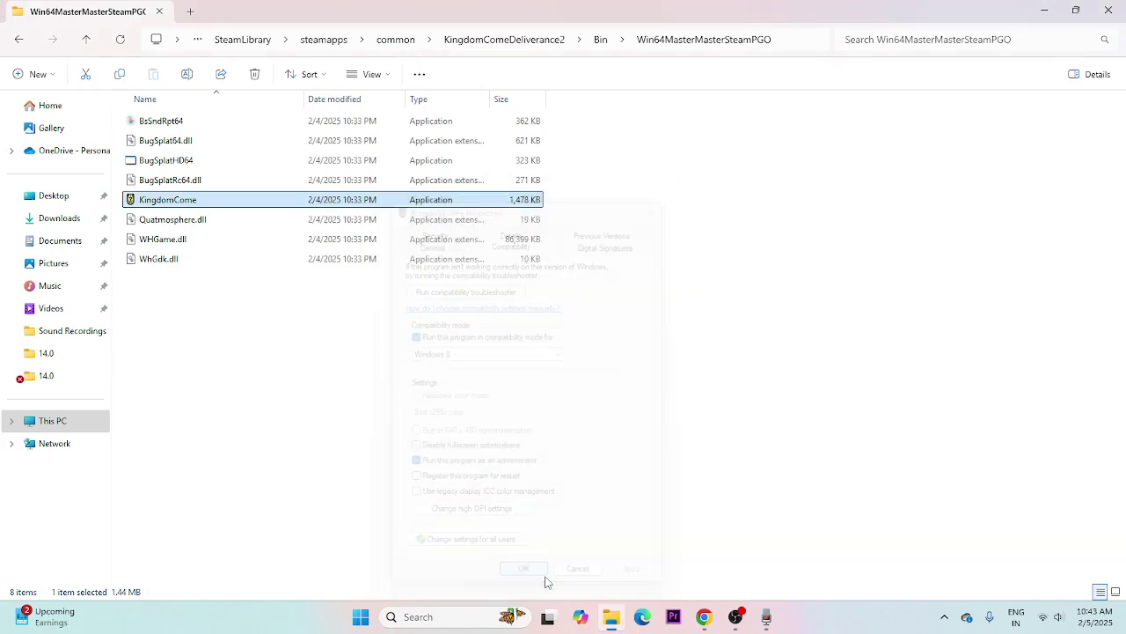
pyautogui.click(1108, 10)
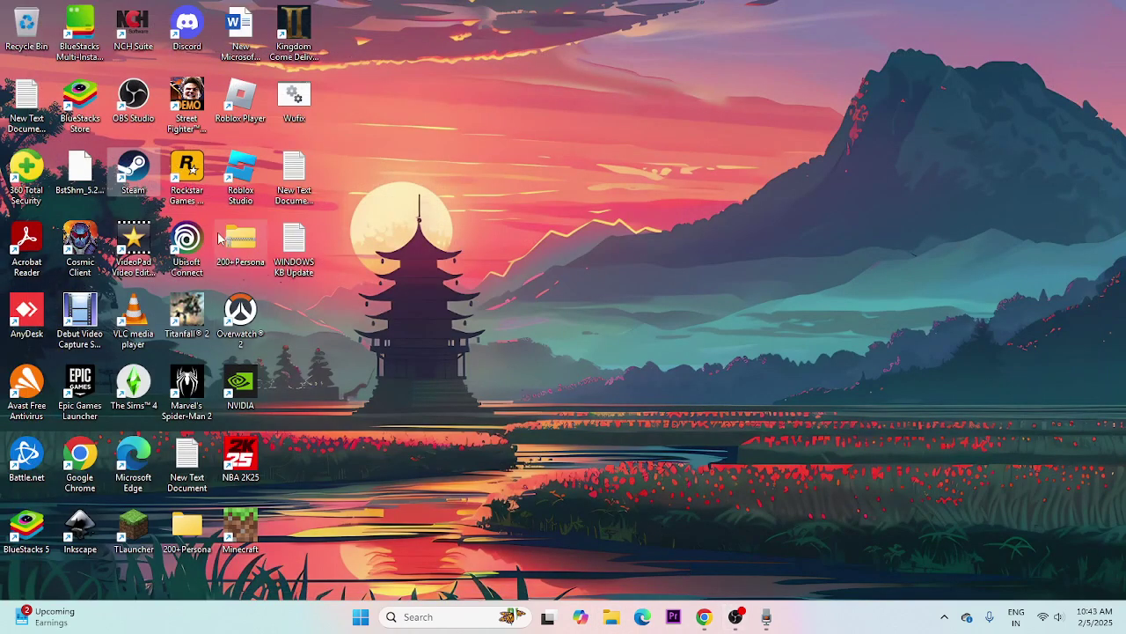
pyautogui.doubleClick(132, 172)
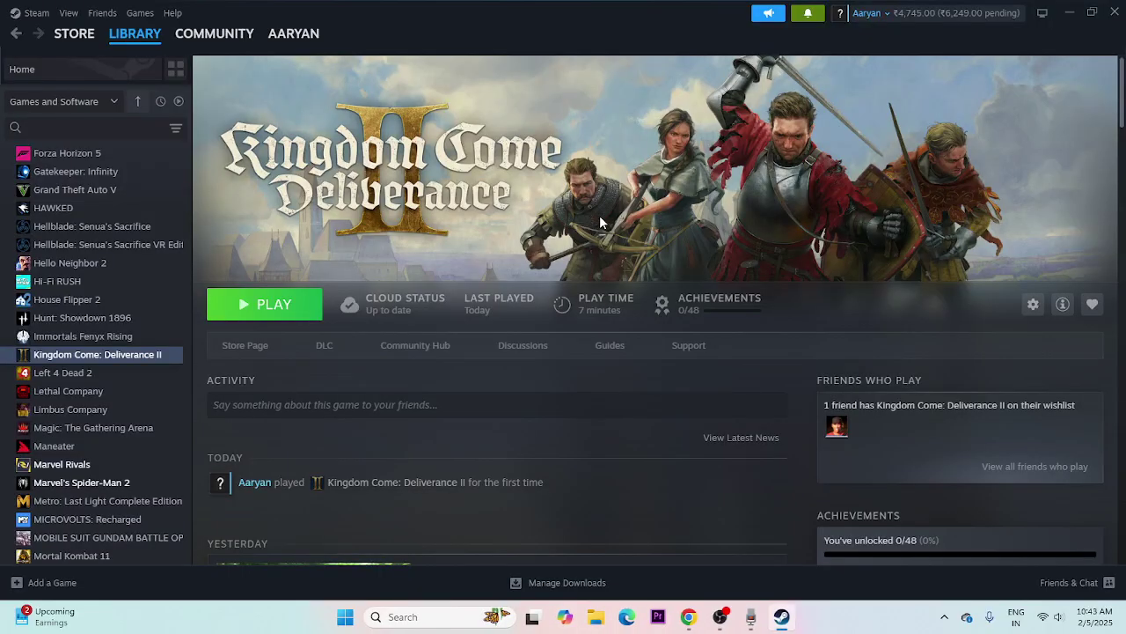
pyautogui.click(596, 616)
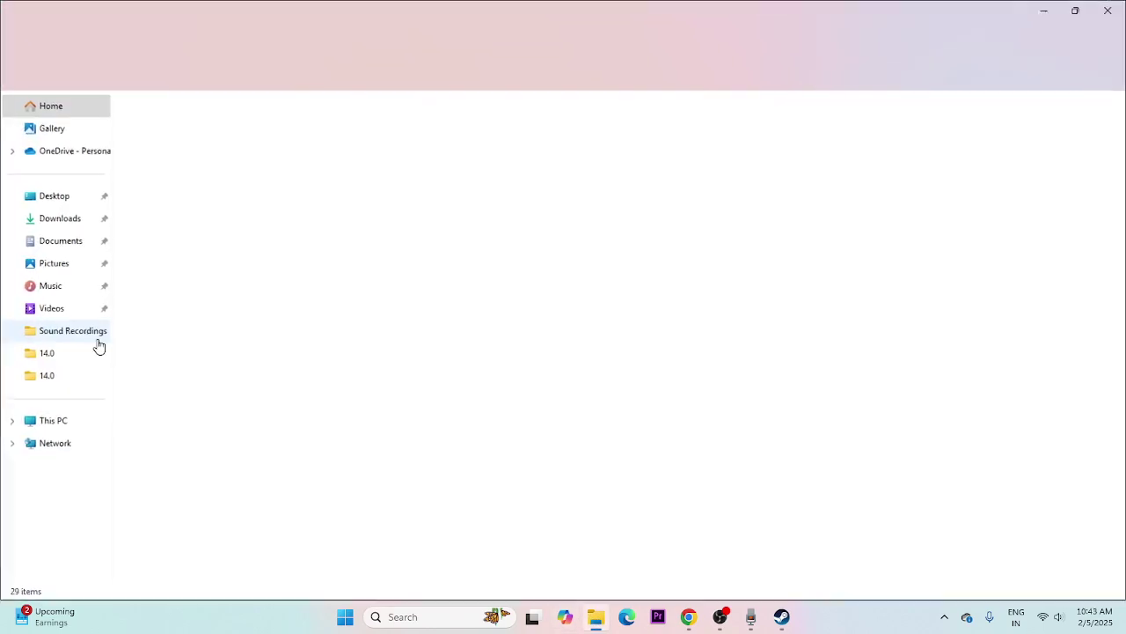
pyautogui.click(48, 241)
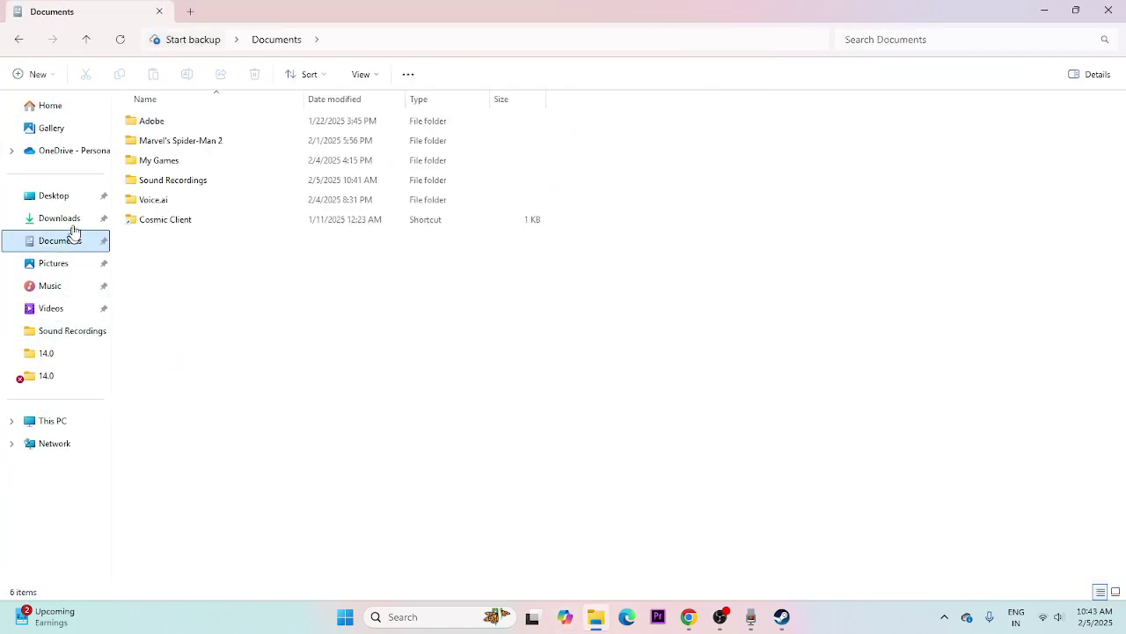
pyautogui.doubleClick(132, 161)
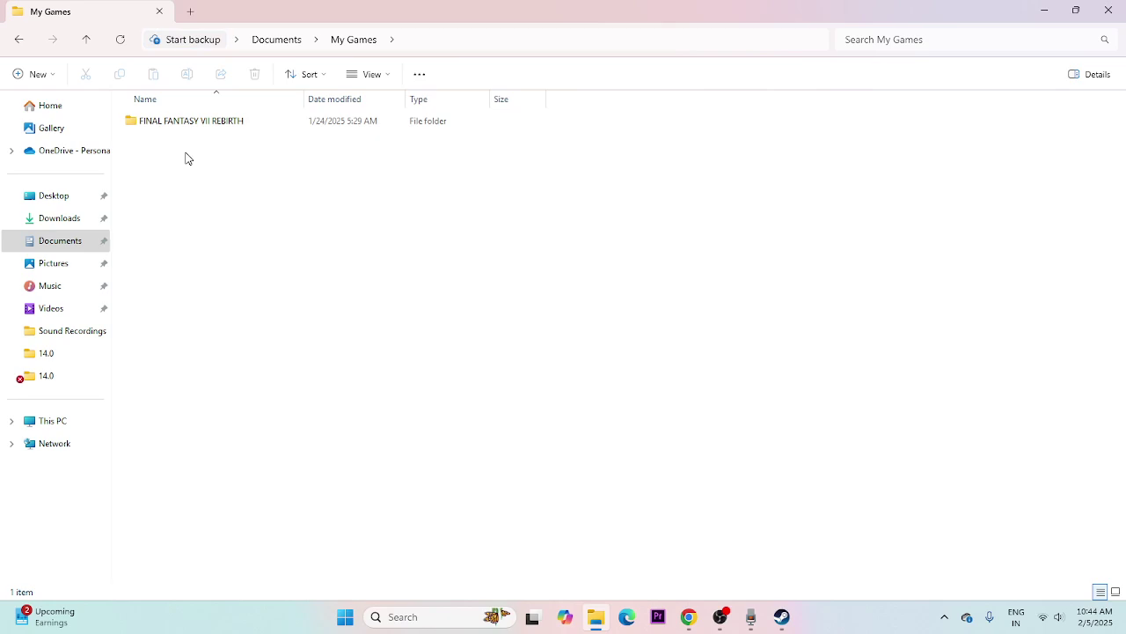
pyautogui.click(1108, 10)
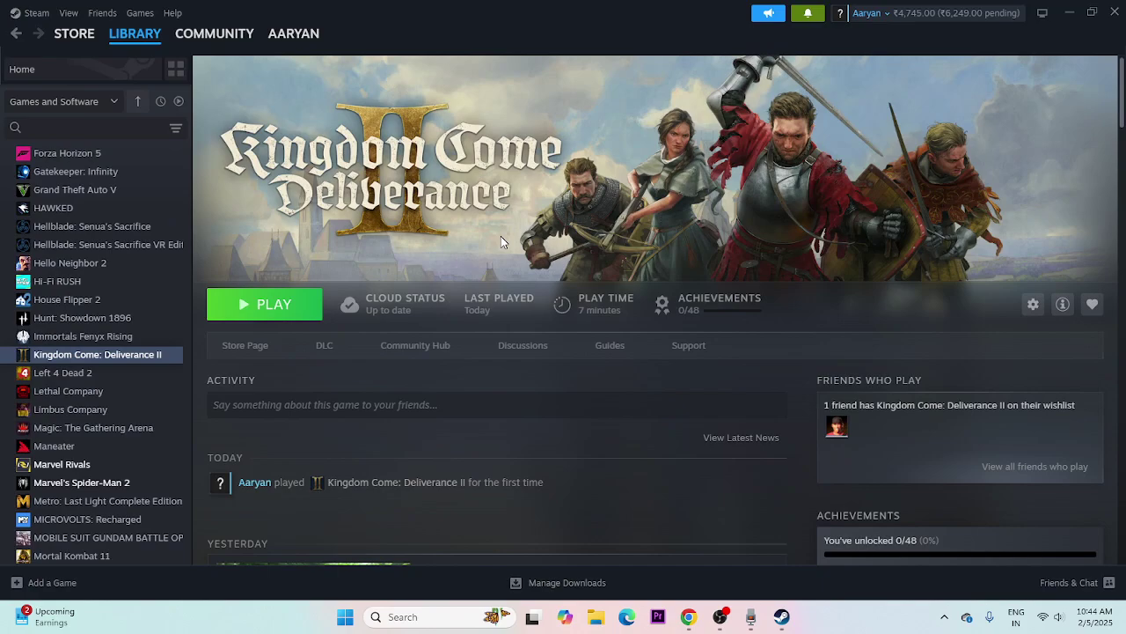
# Launch Control Panel by searching 'control' and go to System and Security > Windows Defender Firewall
pyautogui.click(392, 617)
pyautogui.write('control')
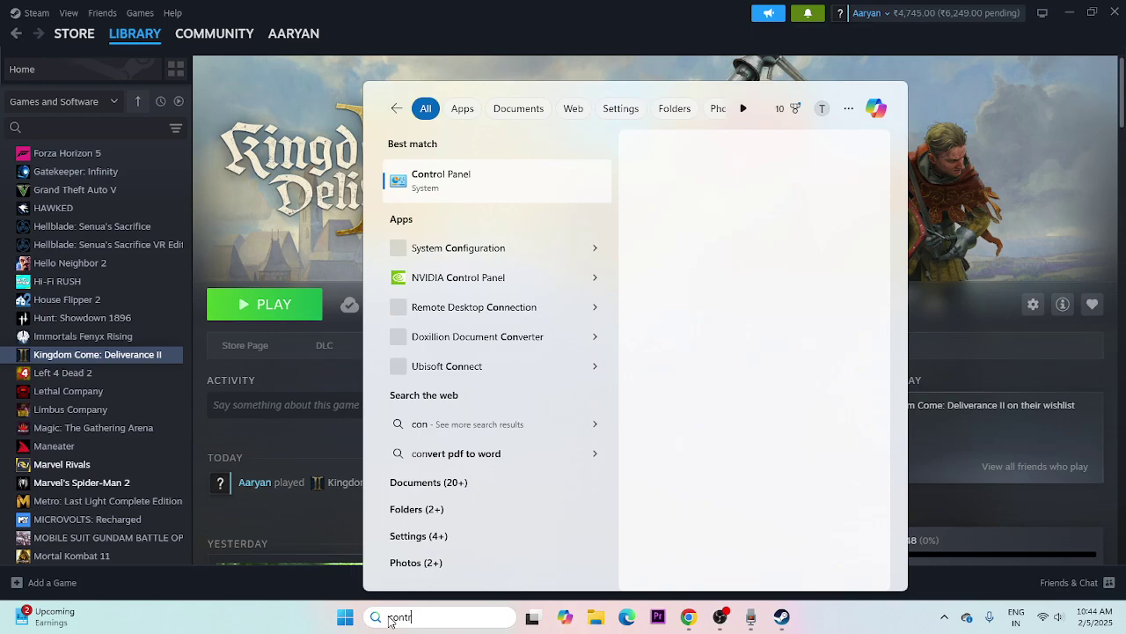
pyautogui.click(493, 192)
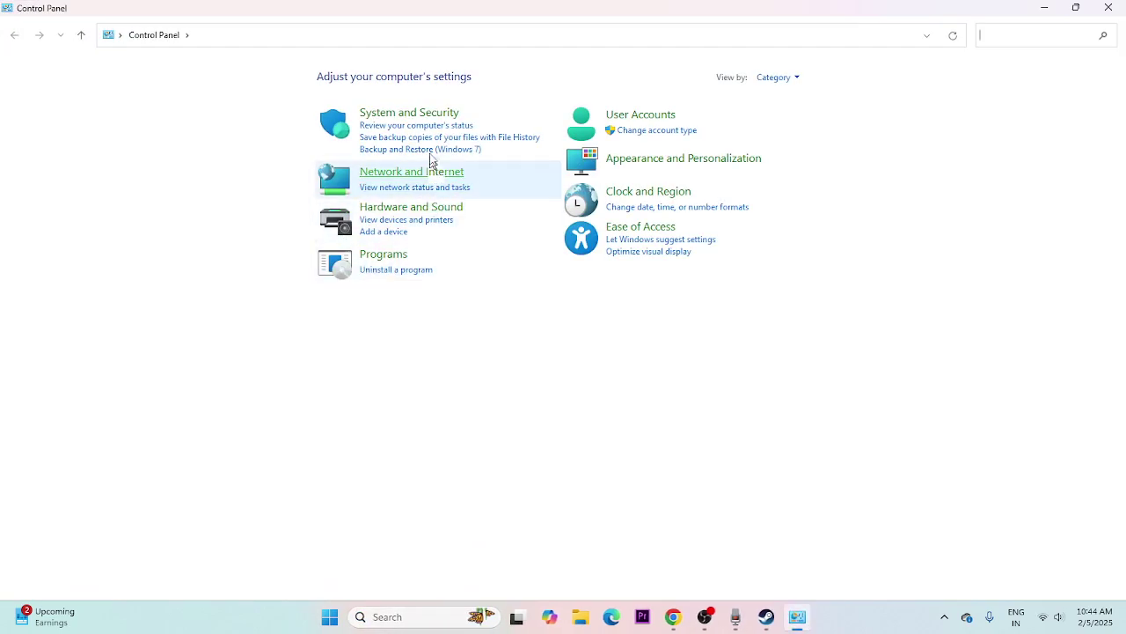
pyautogui.click(423, 116)
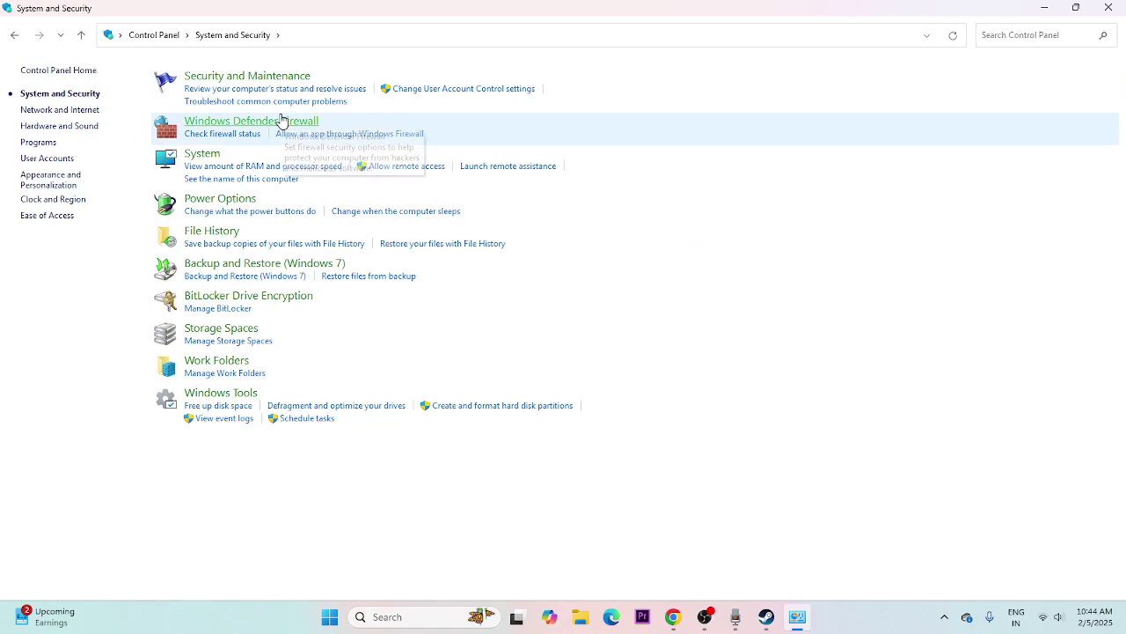
pyautogui.click(282, 121)
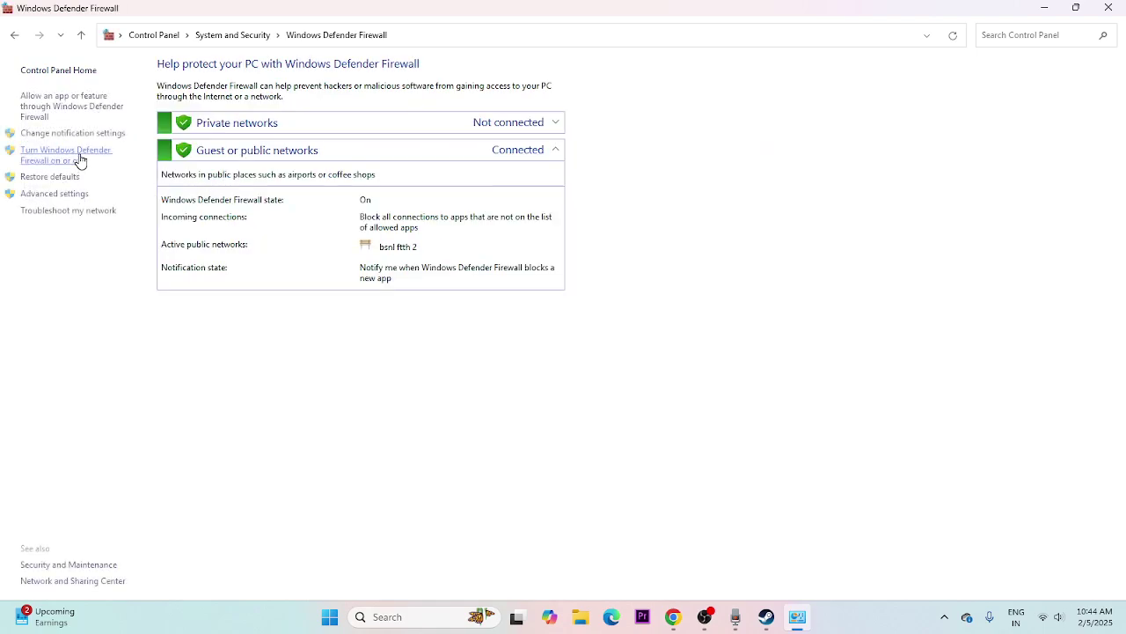
# Open the allowed apps list, scroll to Kingdom Come: Deliverance II, and unlock it with Change settings
pyautogui.click(51, 103)
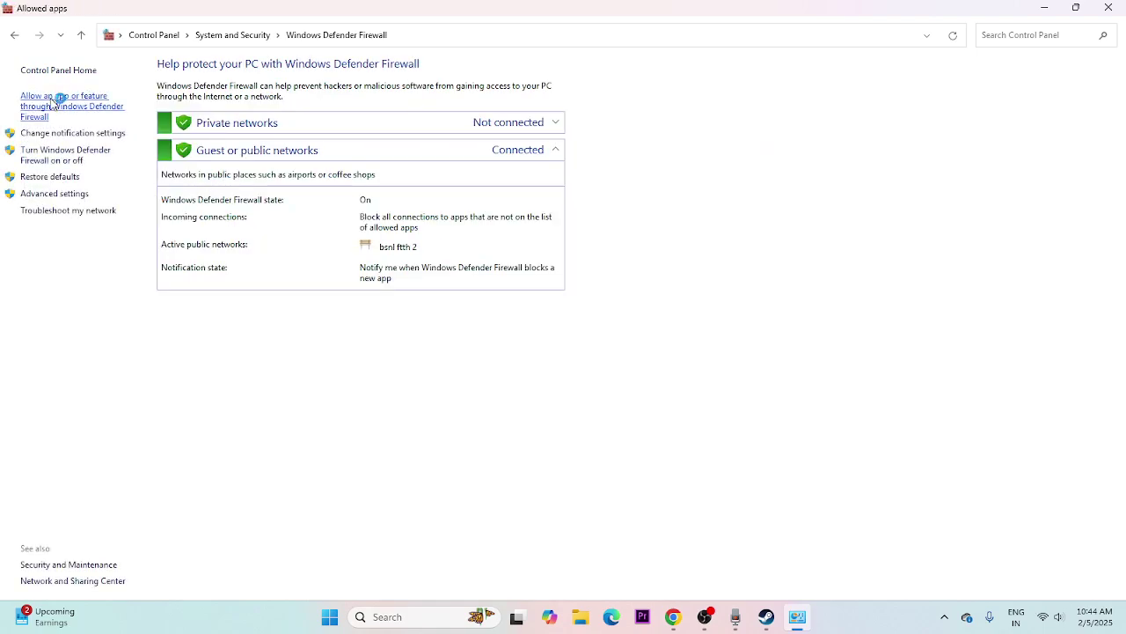
pyautogui.scroll(-10, 451, 215)
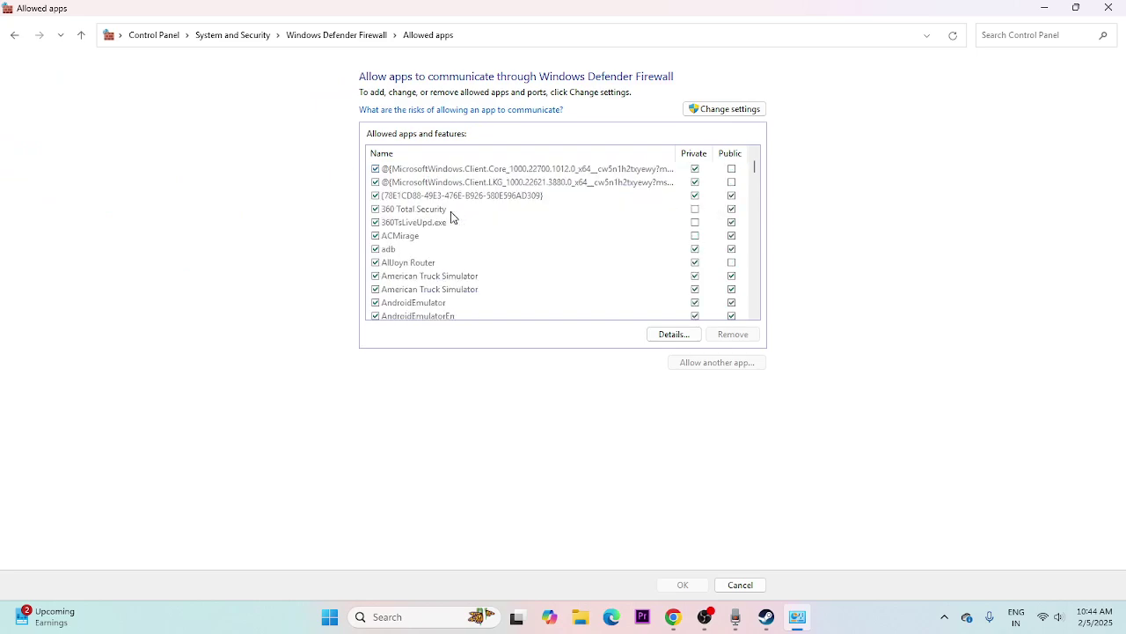
pyautogui.scroll(-10, 451, 216)
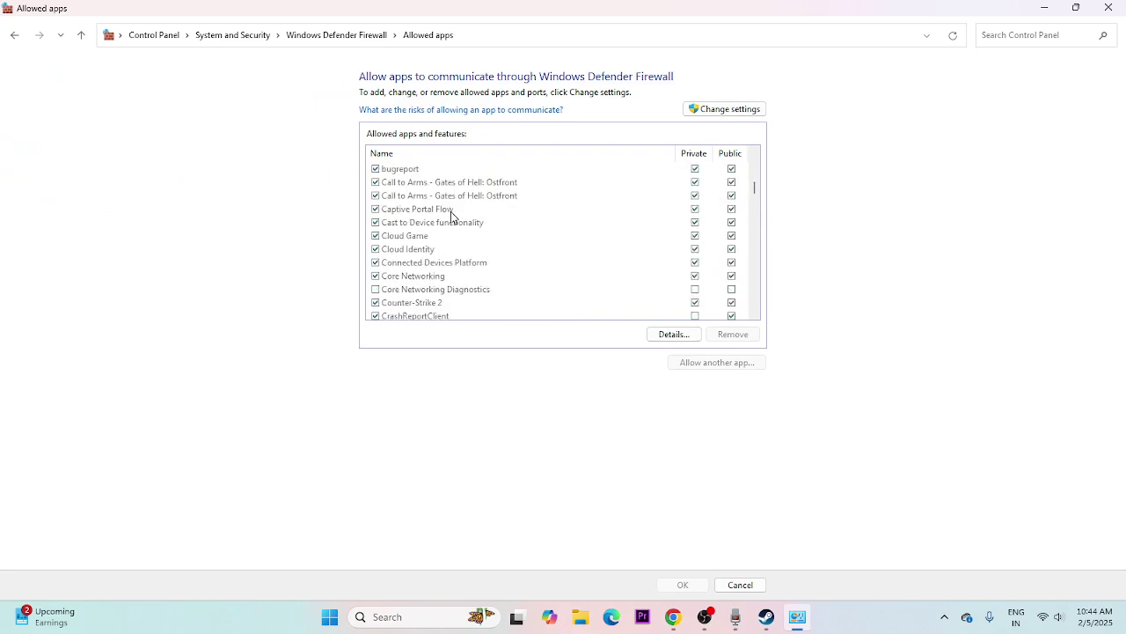
pyautogui.scroll(-10, 451, 216)
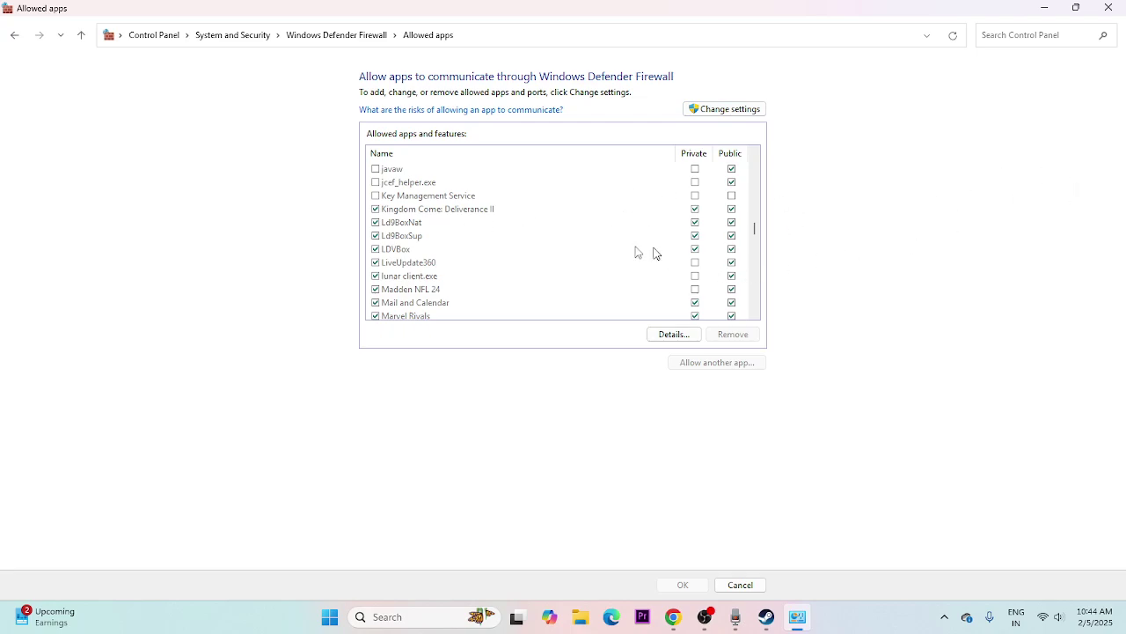
pyautogui.click(727, 109)
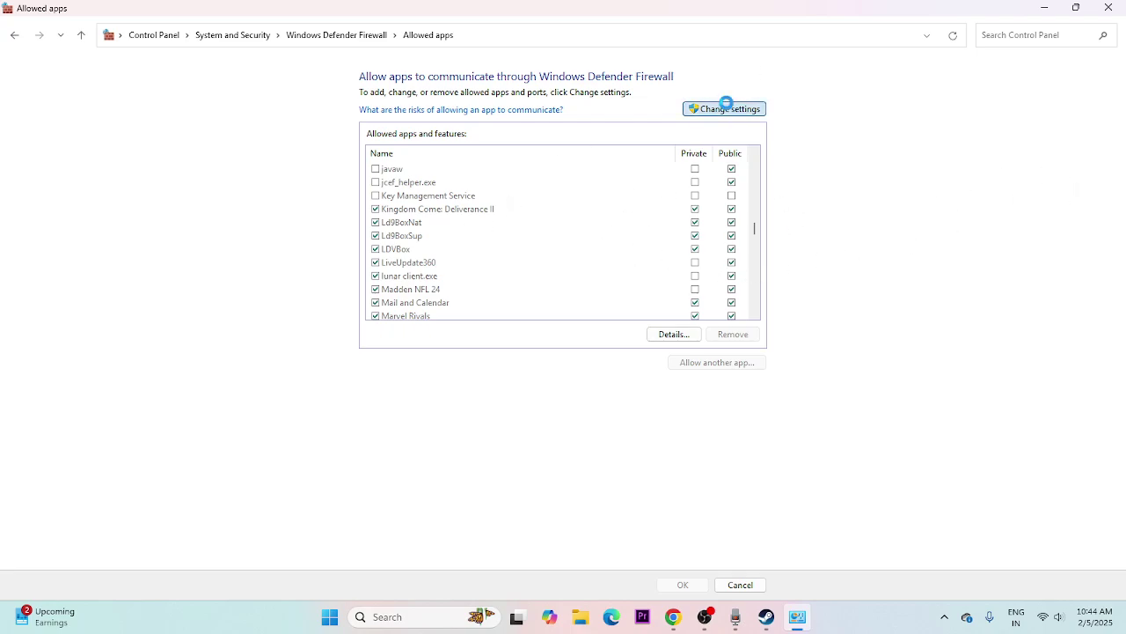
# Start allowing another app and browse to D:\SteamLibrary\steamapps\common\KingdomComeDeliverance2
pyautogui.click(712, 362)
pyautogui.click(661, 373)
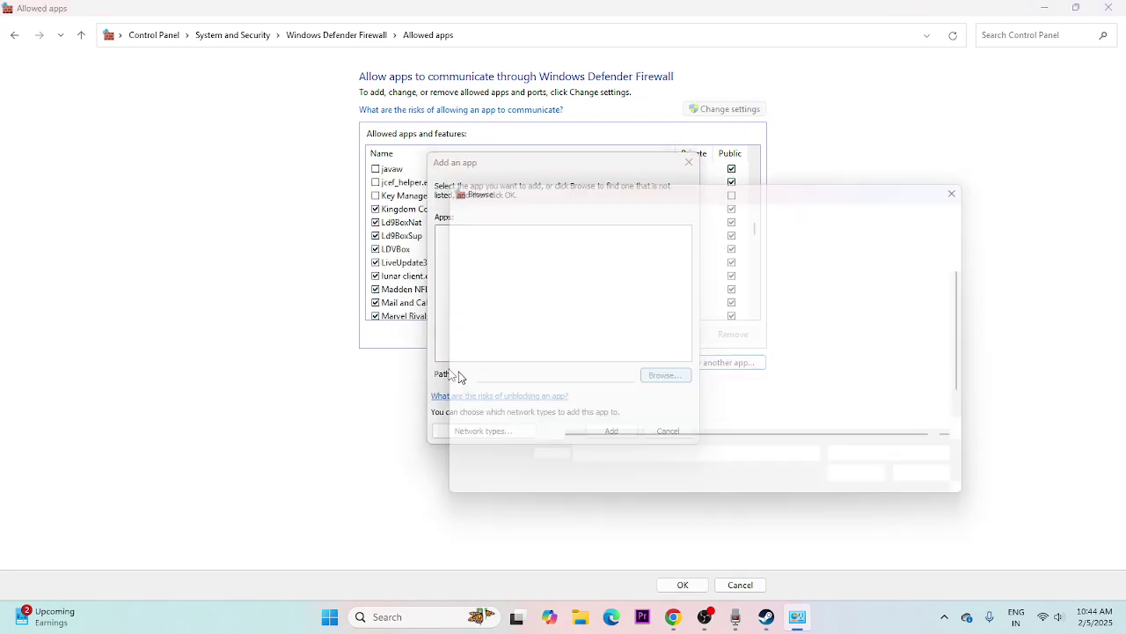
pyautogui.click(494, 378)
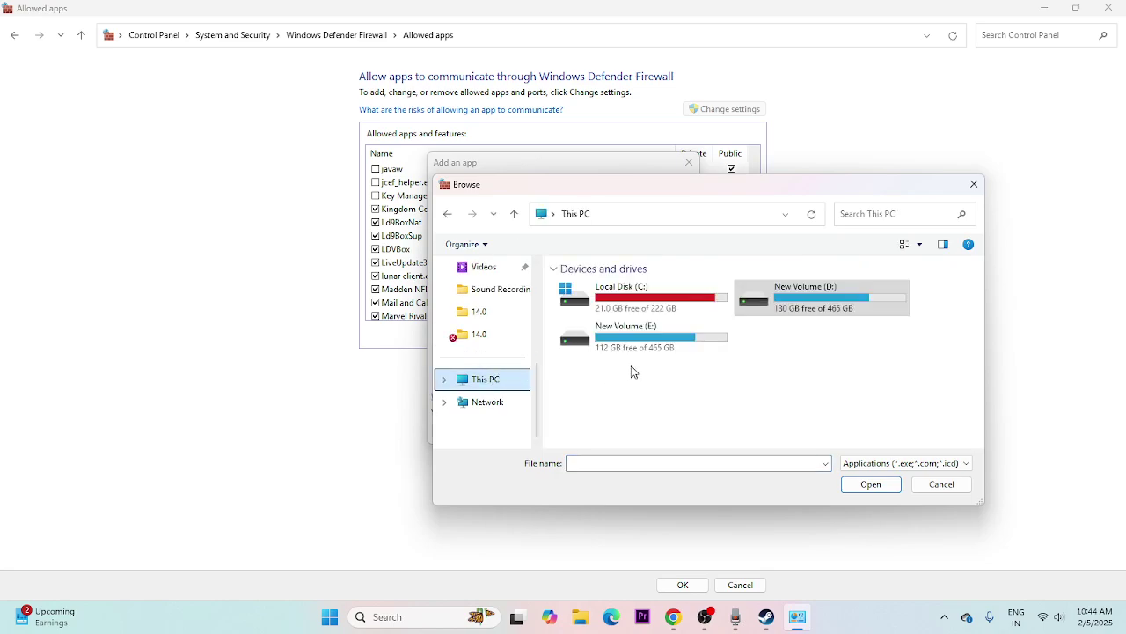
pyautogui.doubleClick(792, 301)
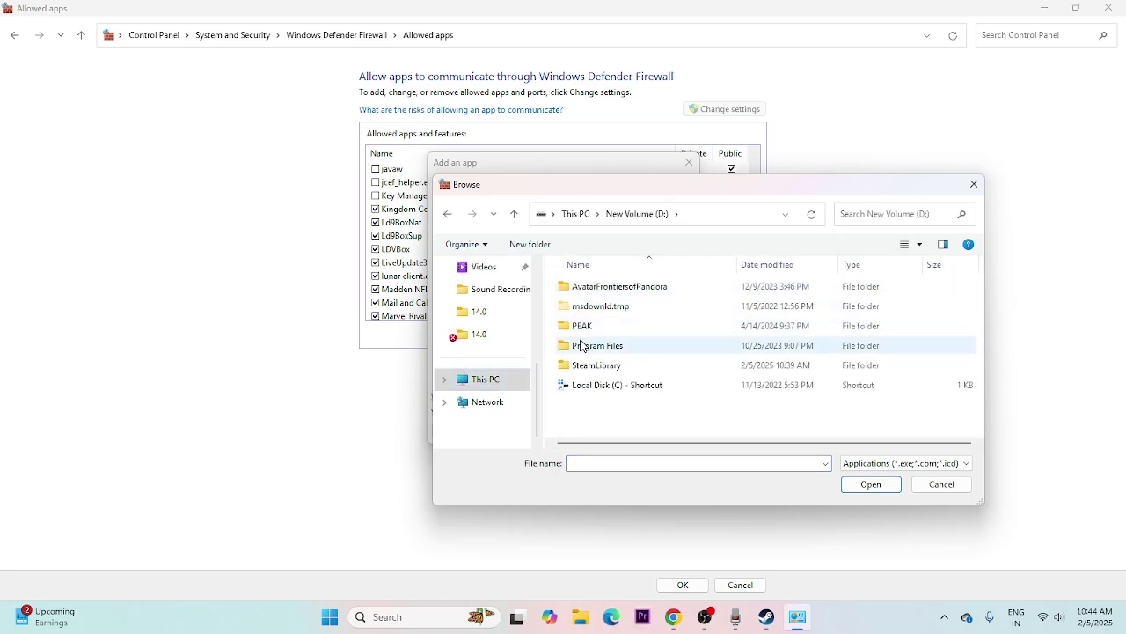
pyautogui.click(588, 365)
pyautogui.doubleClick(588, 365)
pyautogui.doubleClick(605, 290)
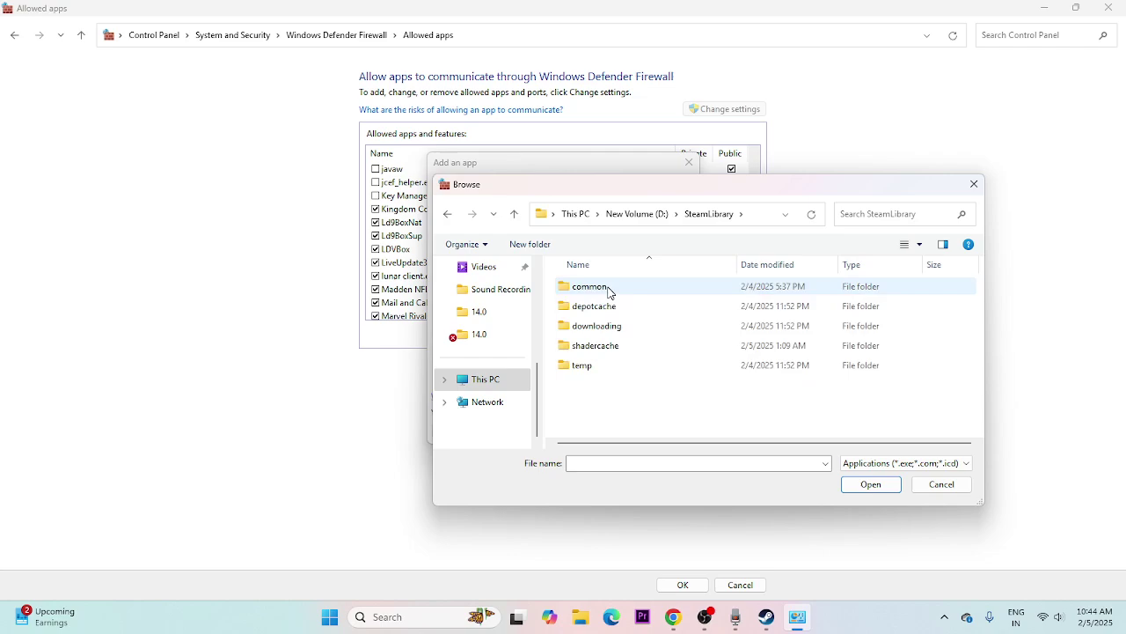
pyautogui.doubleClick(602, 289)
pyautogui.scroll(-3, 603, 373)
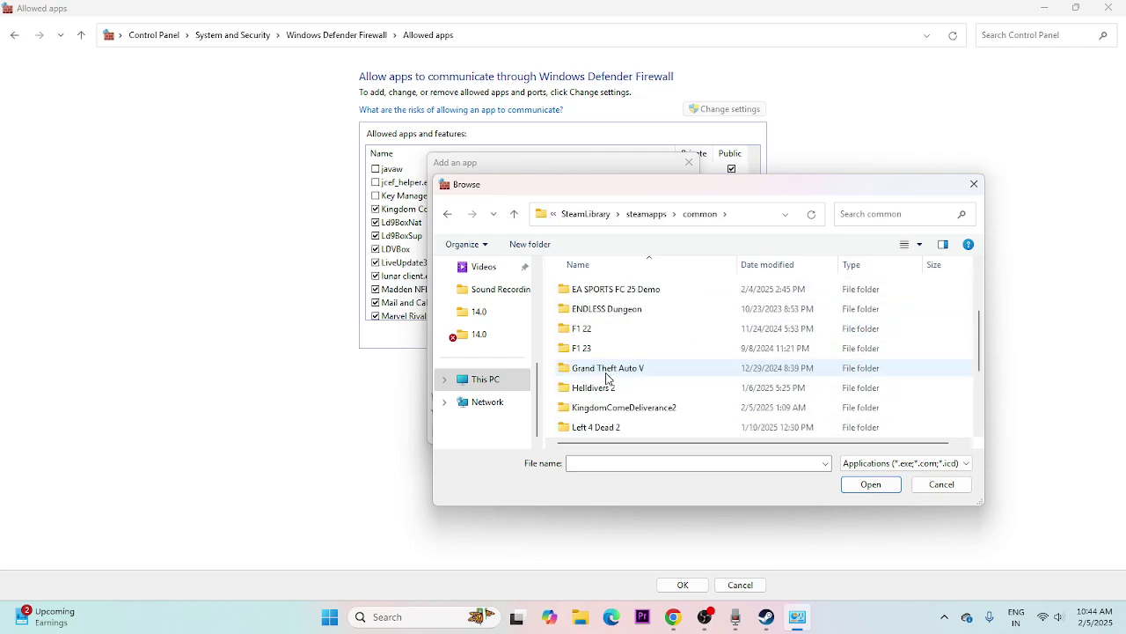
pyautogui.doubleClick(644, 349)
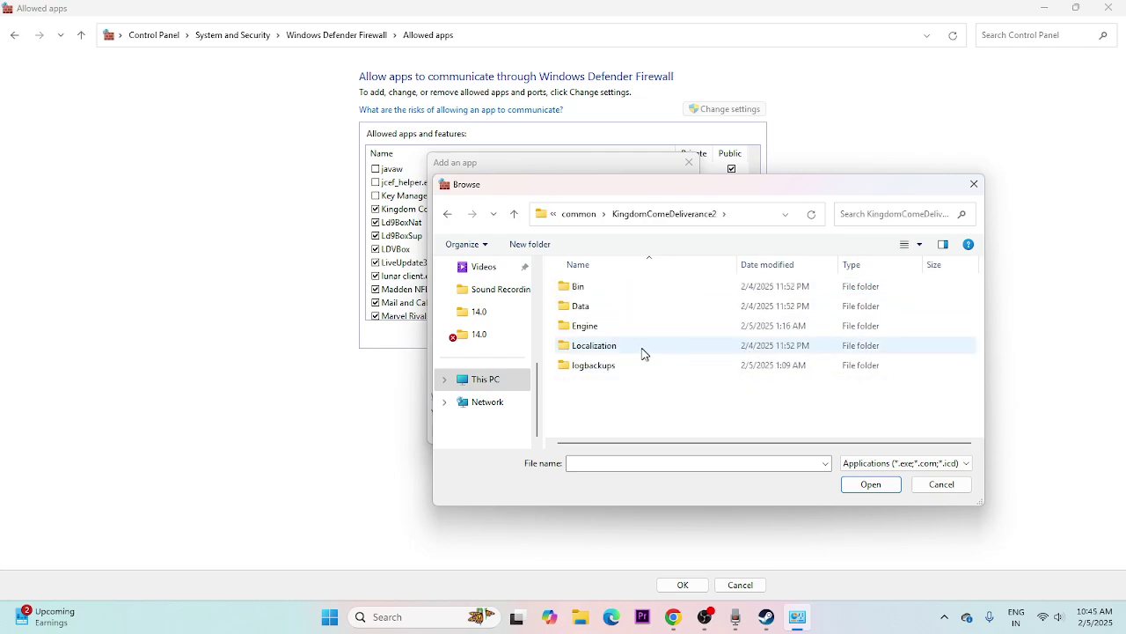
# Choose the KingdomCome program file from the Bin subfolder
pyautogui.click(601, 288)
pyautogui.doubleClick(601, 286)
pyautogui.doubleClick(609, 288)
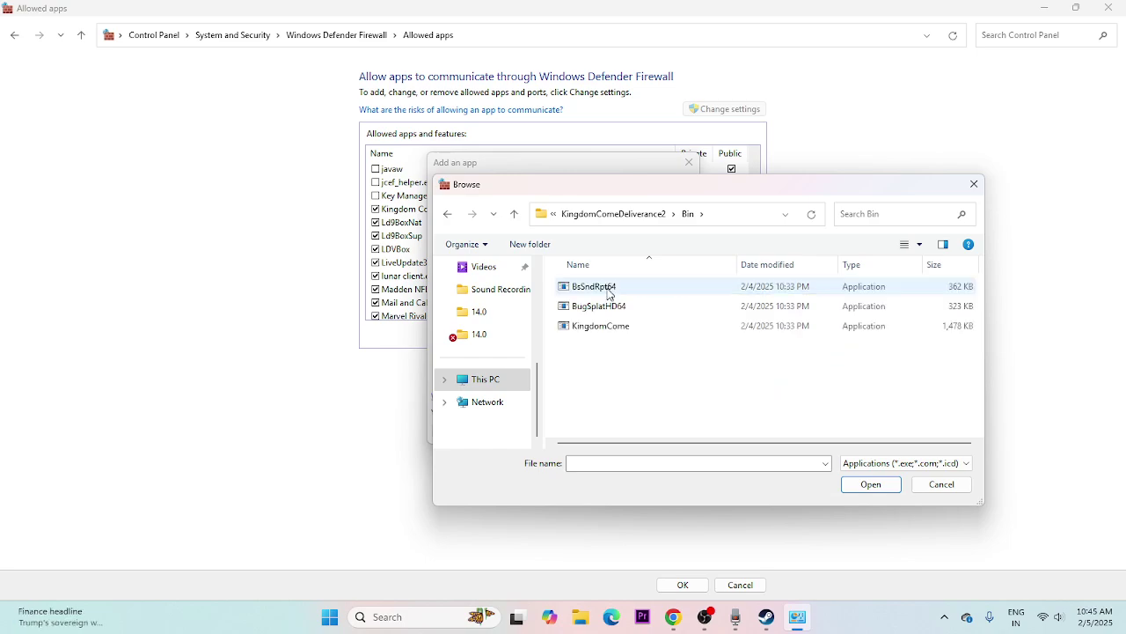
pyautogui.click(599, 325)
pyautogui.click(849, 486)
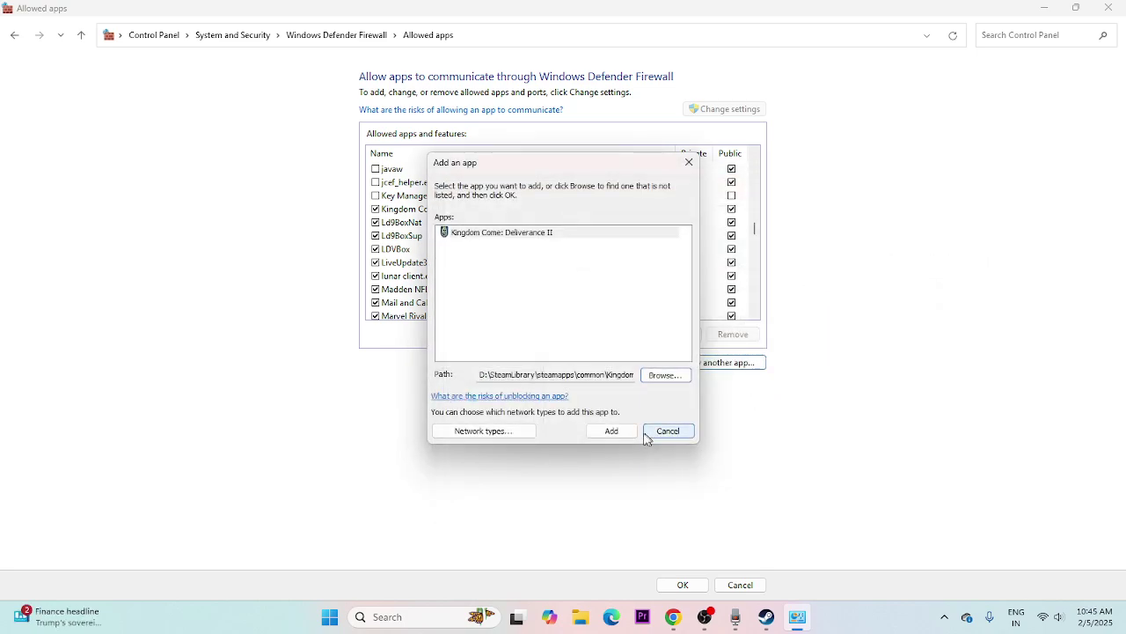
# Try to add it, dismiss the already-listed error, cancel, and close Control Panel
pyautogui.click(611, 430)
pyautogui.click(661, 358)
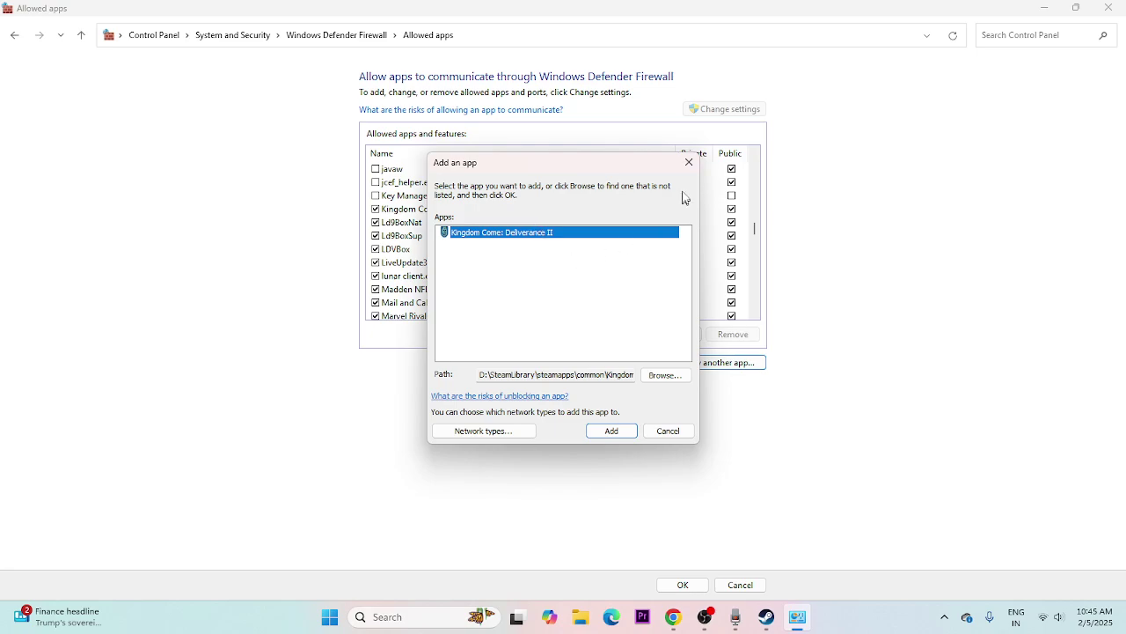
pyautogui.click(689, 162)
pyautogui.click(1120, 7)
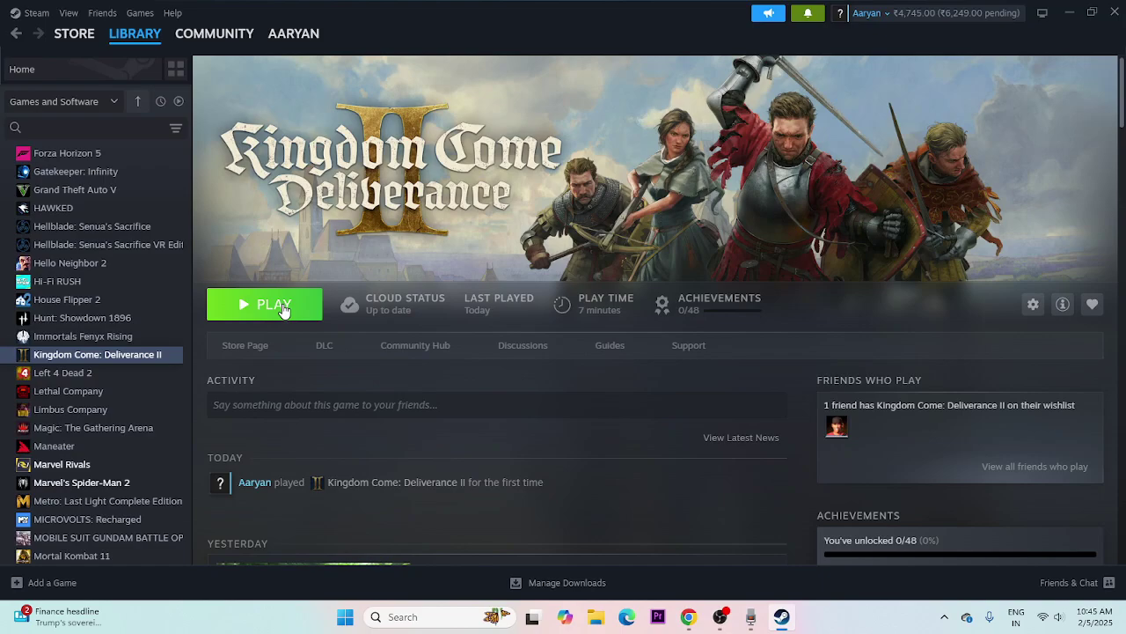
# Launch System Configuration by searching 'system c' and dismiss the Java update notification
pyautogui.click(432, 620)
pyautogui.write('s')
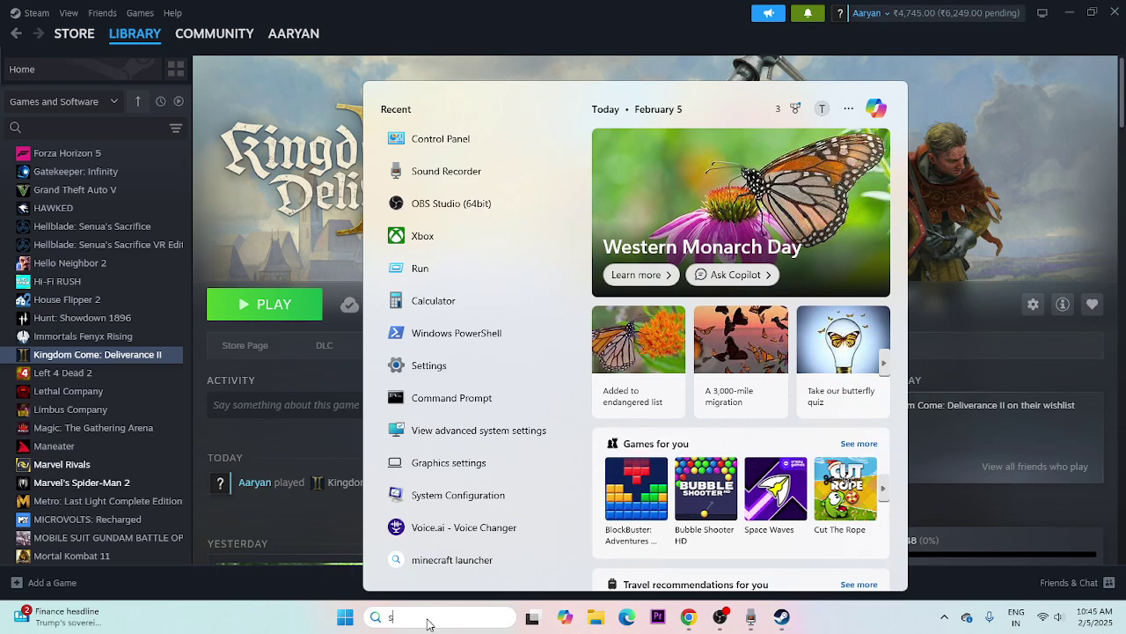
pyautogui.write('ystem c')
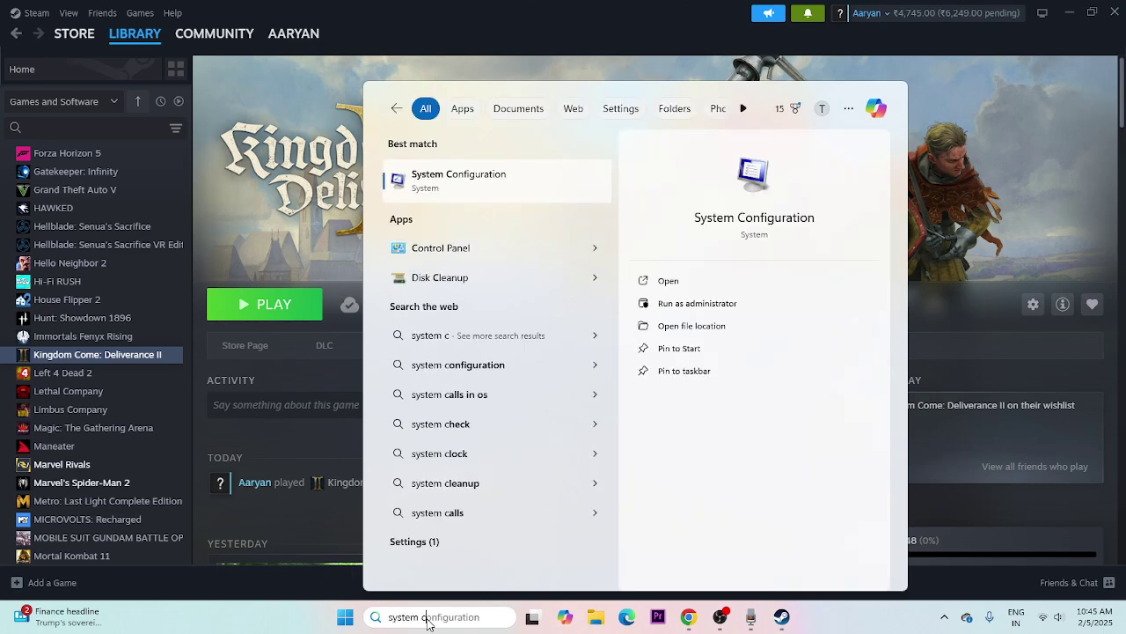
pyautogui.click(490, 180)
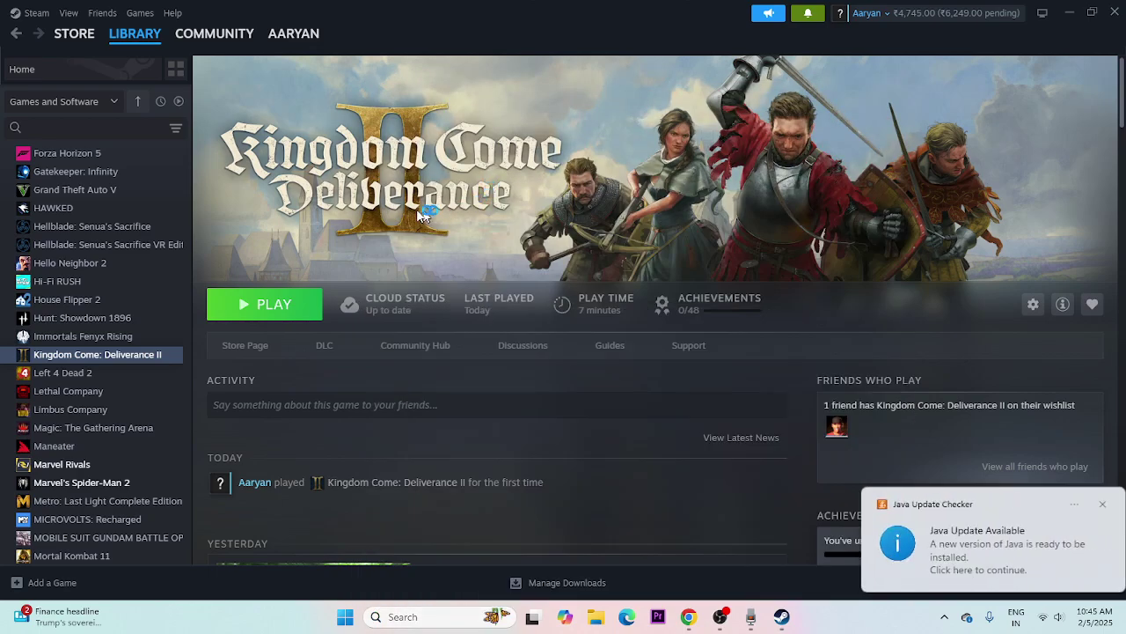
pyautogui.click(1098, 506)
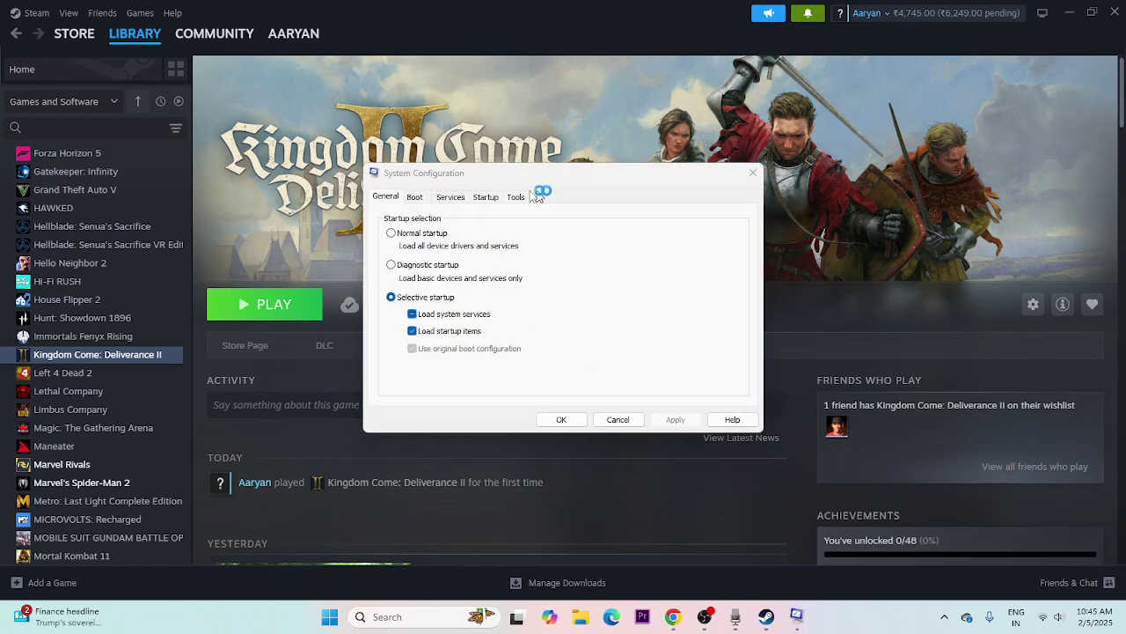
# On the Services tab, disable all, hide Microsoft services, apply, and exit without restarting
pyautogui.click(453, 197)
pyautogui.click(717, 382)
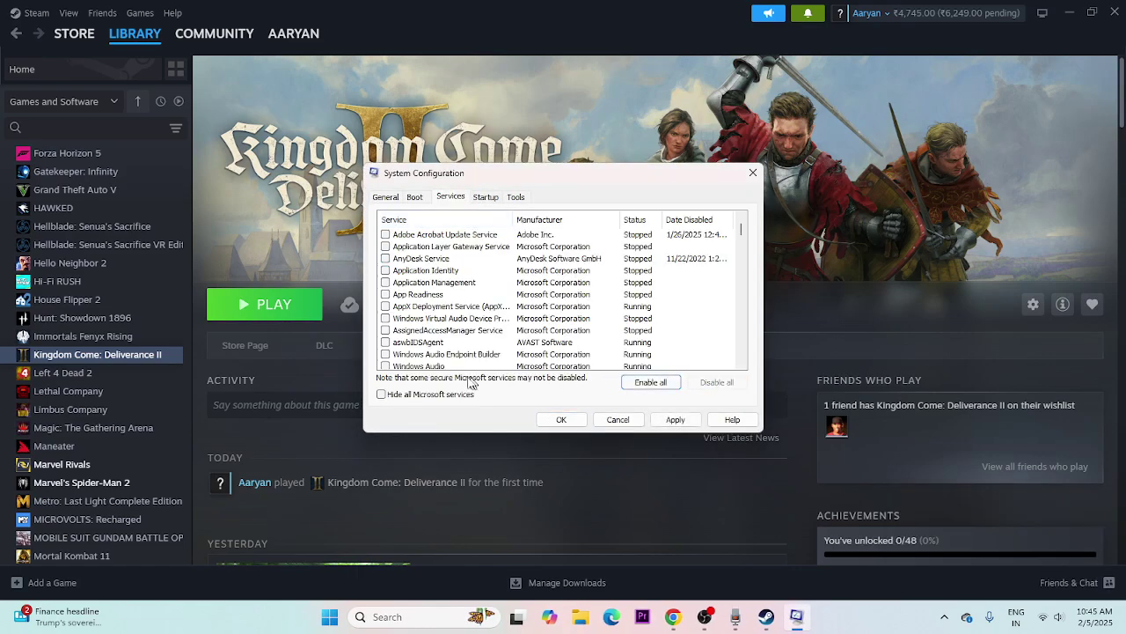
pyautogui.click(381, 394)
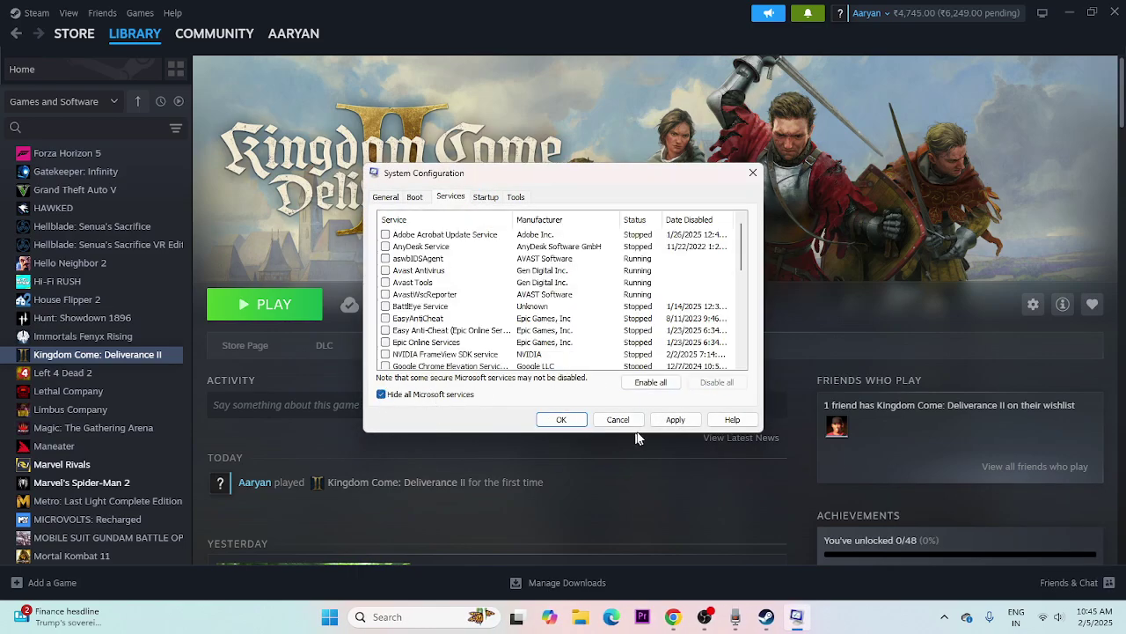
pyautogui.click(675, 420)
pyautogui.click(560, 419)
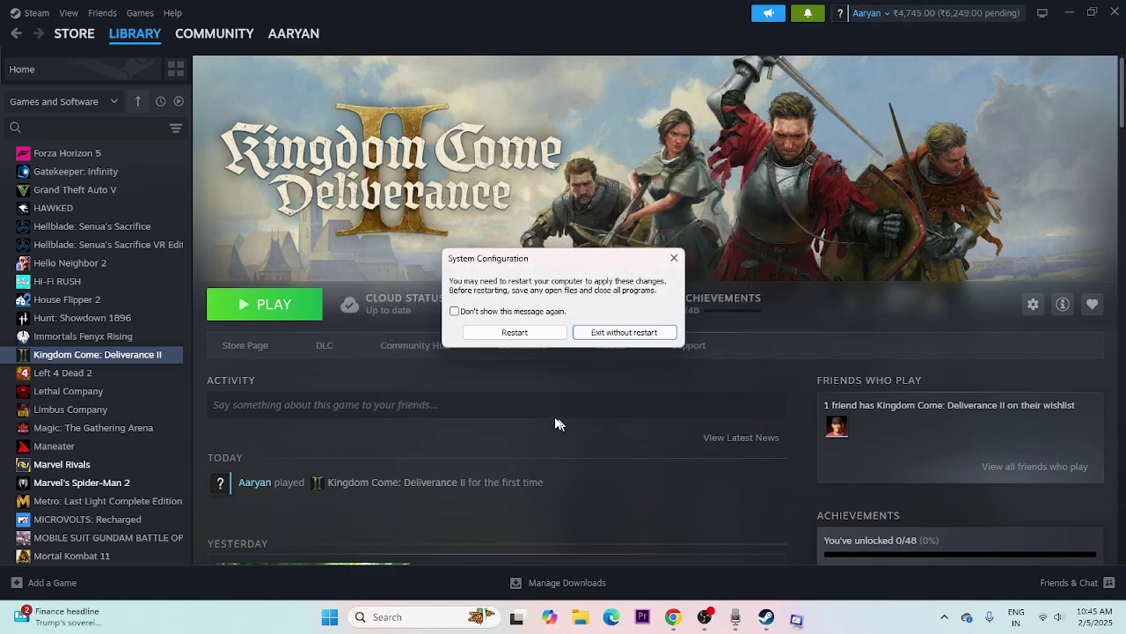
pyautogui.click(677, 260)
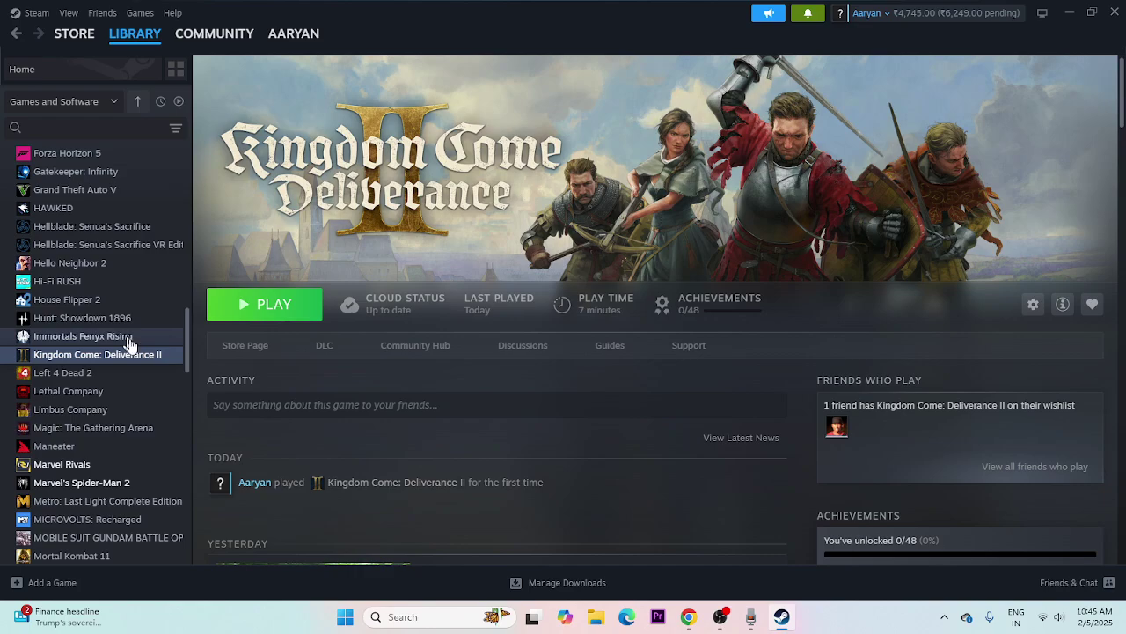
# Turn off Steam Overlay for Kingdom Come: Deliverance II and delete its -d3dll launch option
pyautogui.rightClick(89, 359)
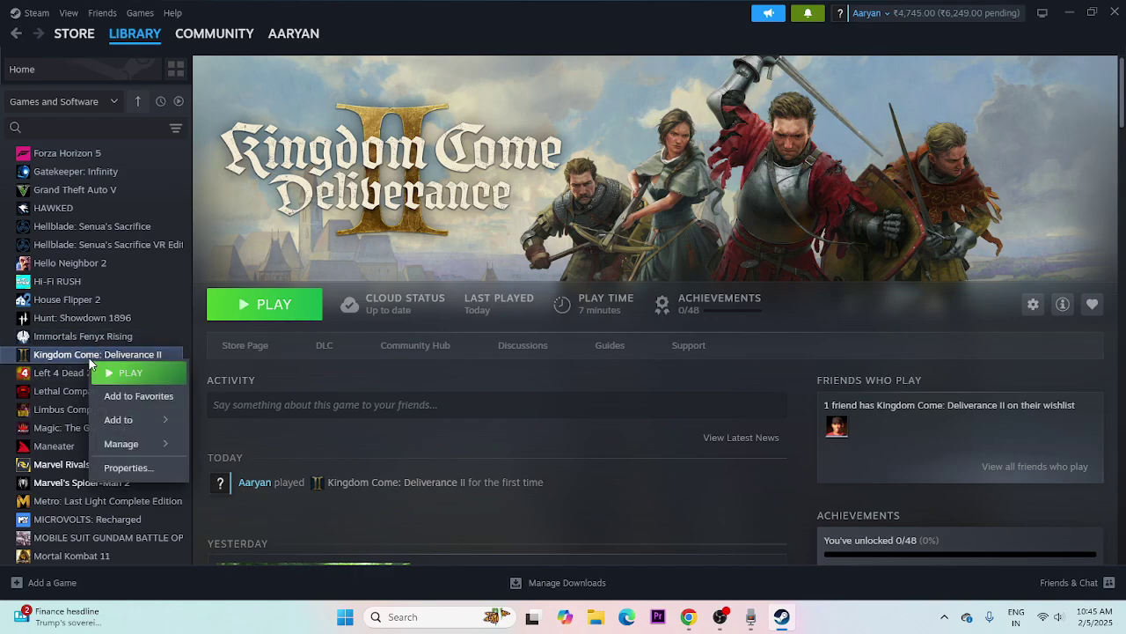
pyautogui.click(132, 467)
pyautogui.moveTo(733, 126); pyautogui.dragTo(832, 167)
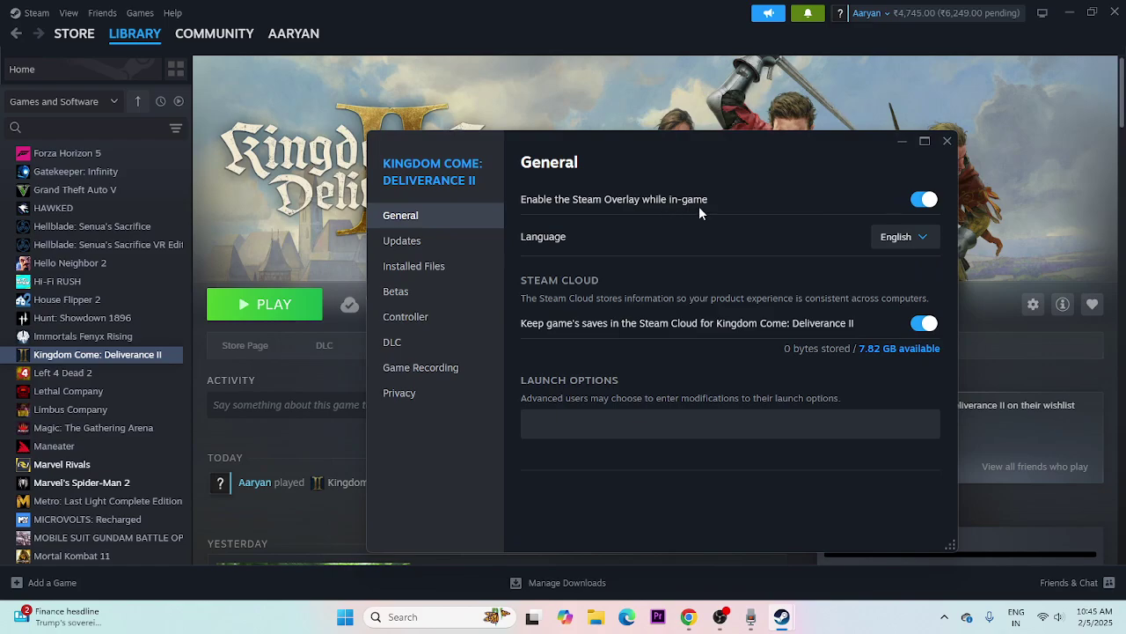
pyautogui.click(921, 199)
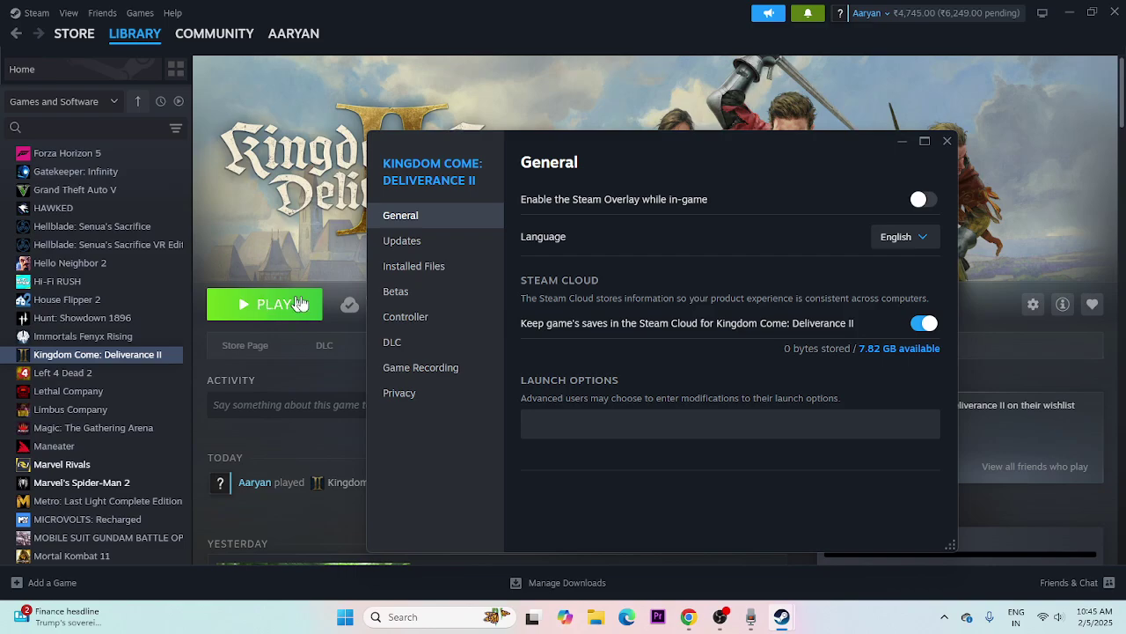
pyautogui.click(530, 421)
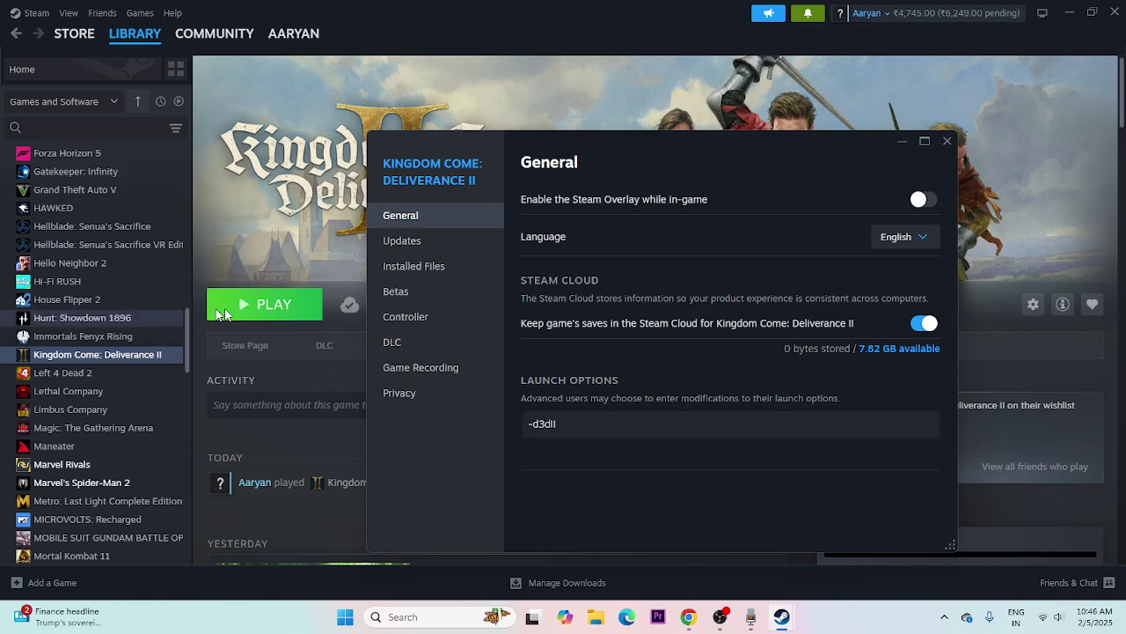
pyautogui.moveTo(592, 426); pyautogui.dragTo(516, 440)
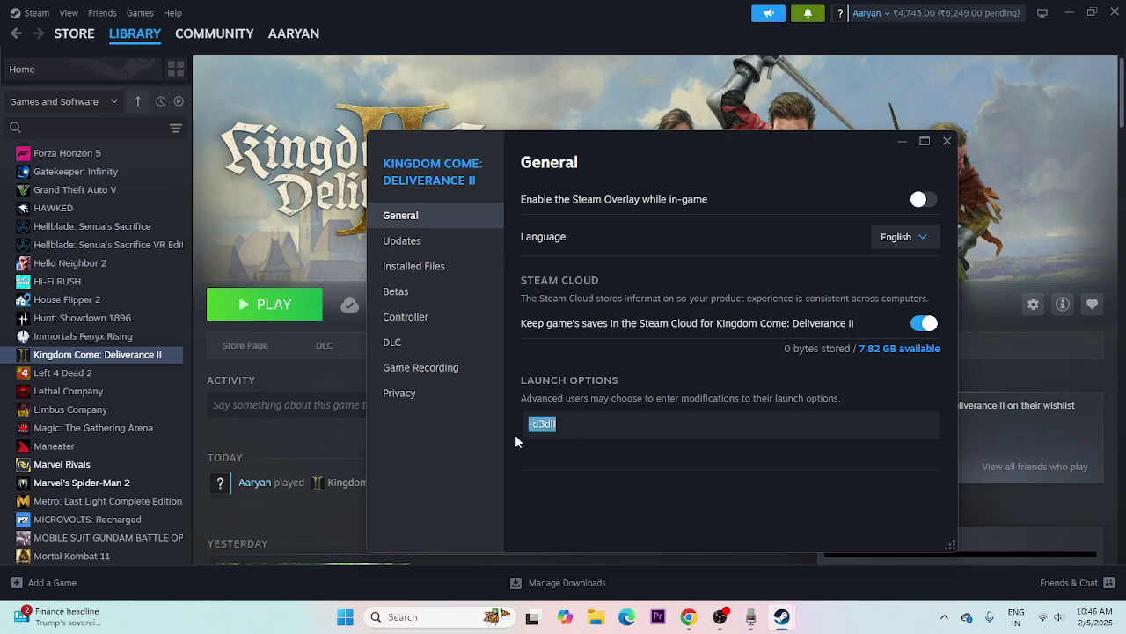
pyautogui.press('BackSpace')
pyautogui.click(948, 141)
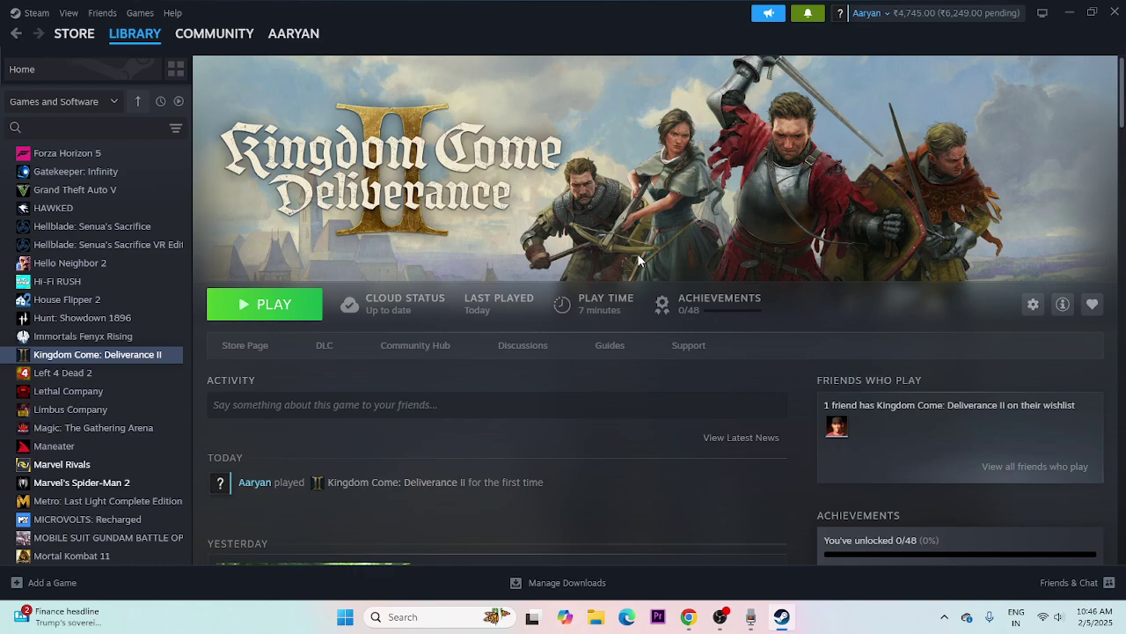
# Open Task Manager from the Start right-click menu and maximize it
pyautogui.rightClick(345, 616)
pyautogui.click(343, 445)
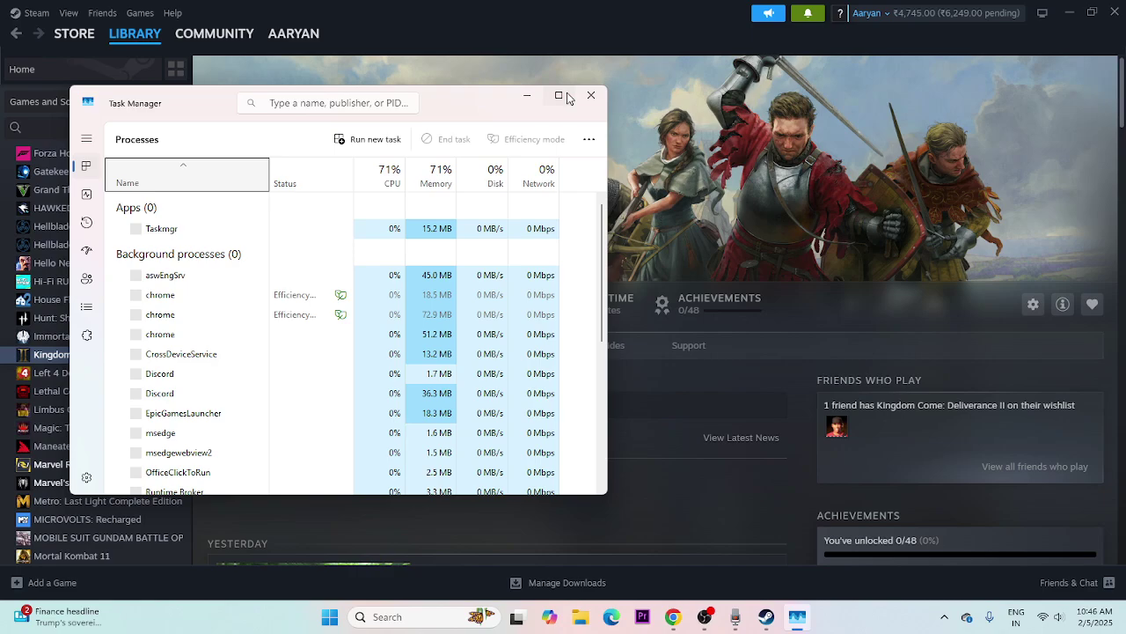
pyautogui.click(558, 94)
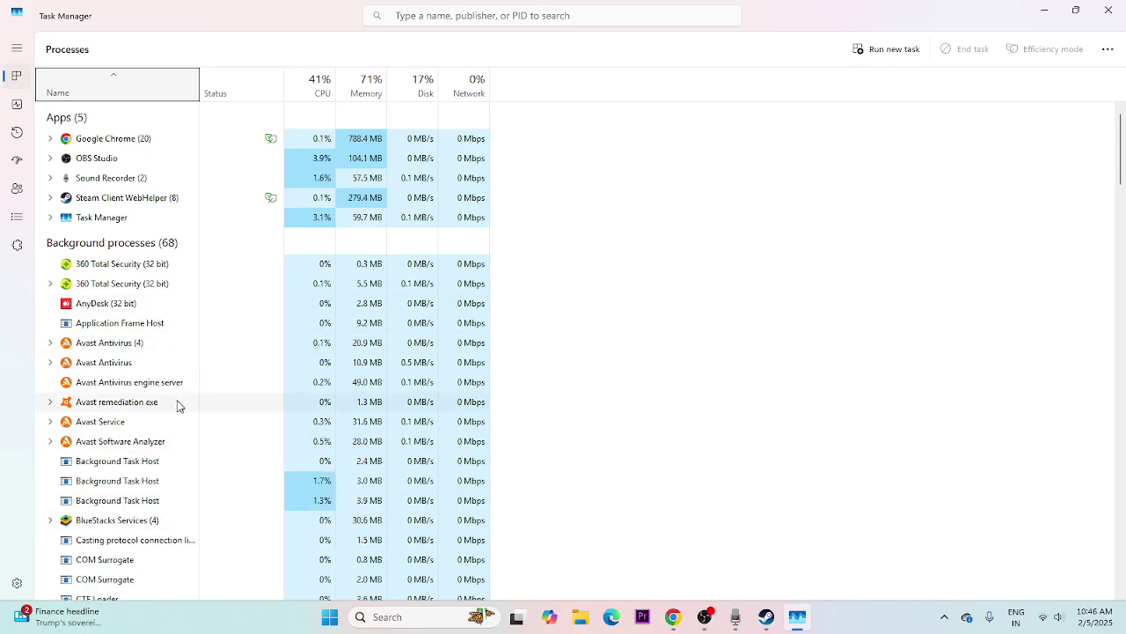
pyautogui.scroll(-1, 187, 354)
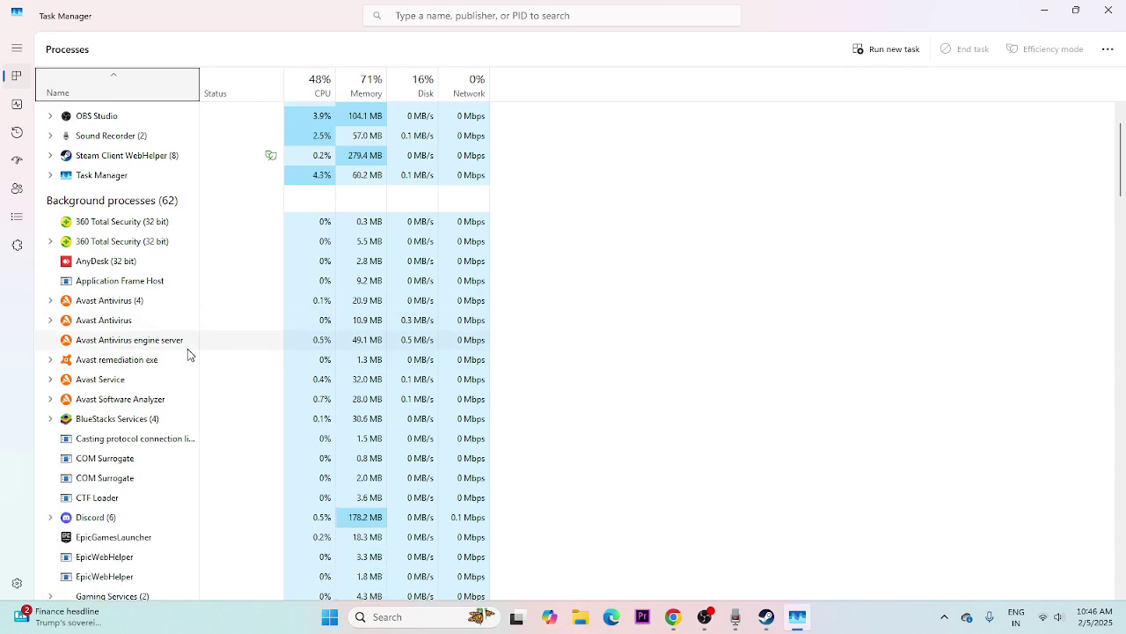
pyautogui.scroll(-1, 187, 354)
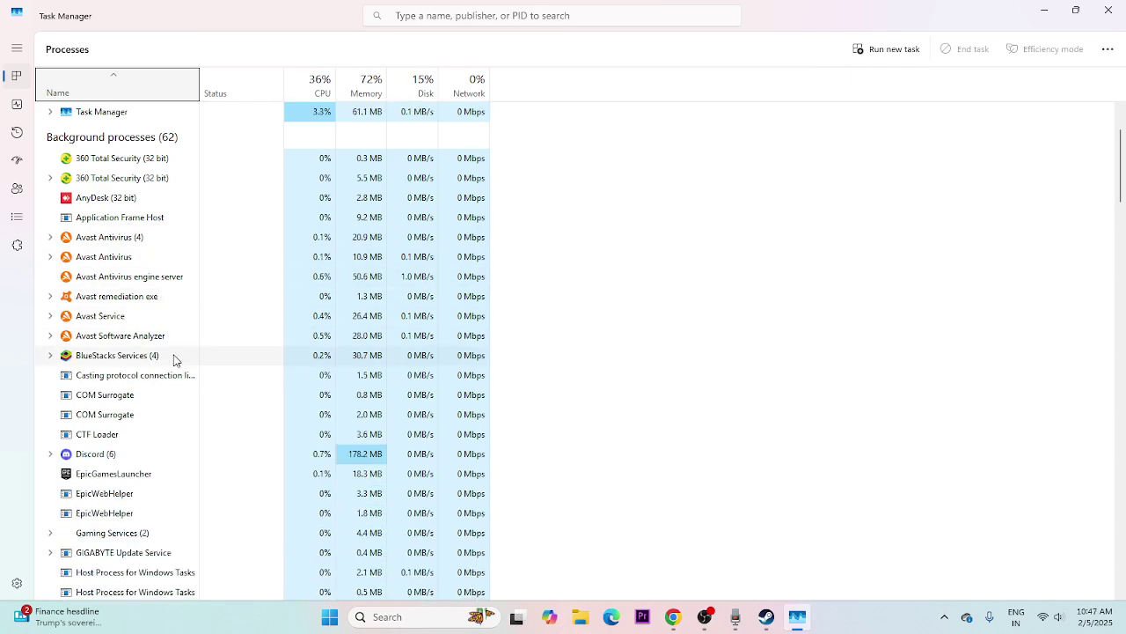
# End the Discord and EpicGamesLauncher tasks, then close Task Manager
pyautogui.rightClick(97, 455)
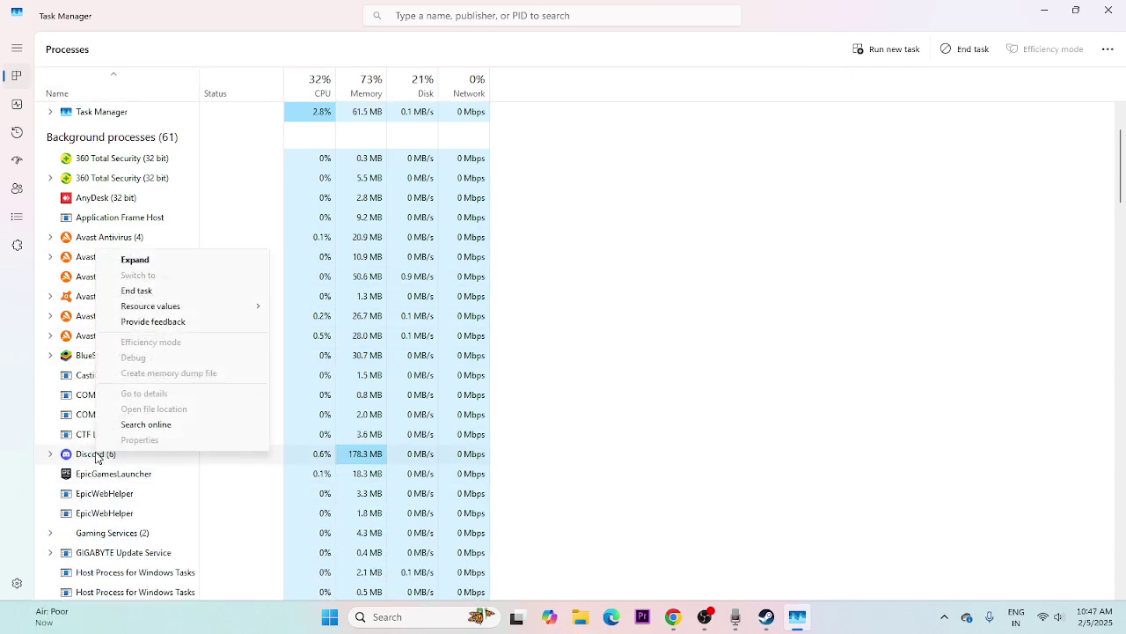
pyautogui.click(164, 291)
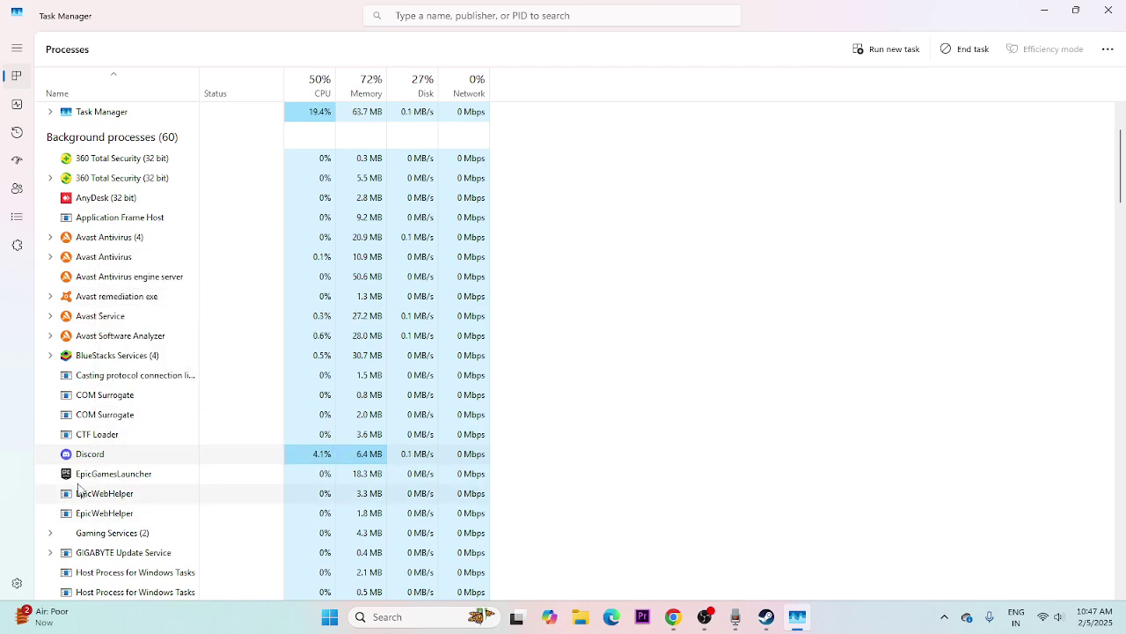
pyautogui.rightClick(119, 458)
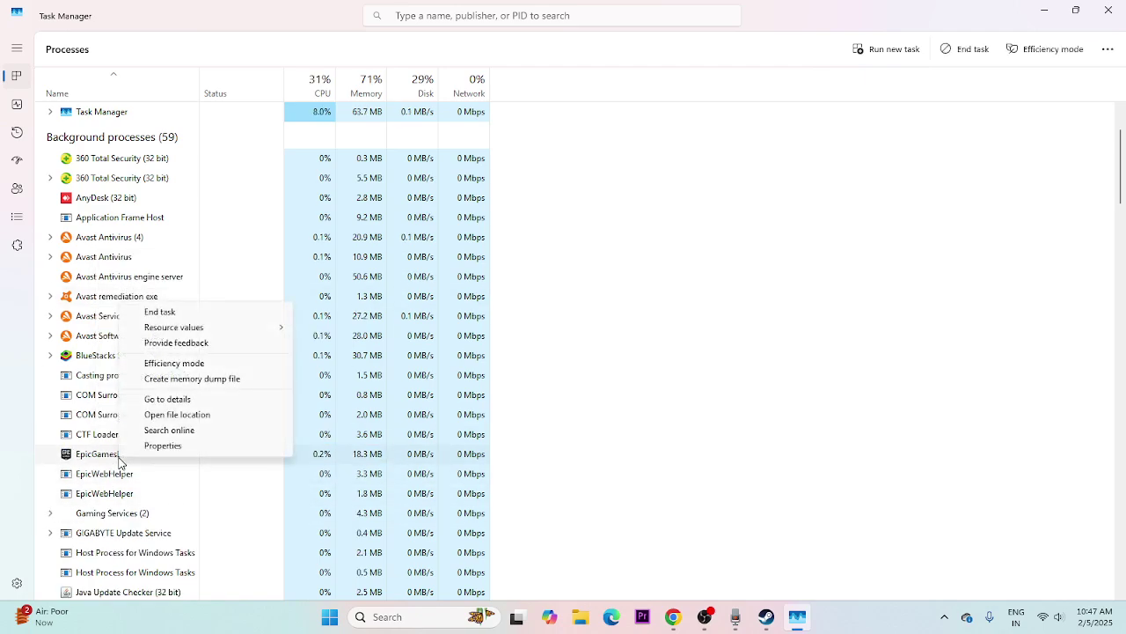
pyautogui.click(172, 313)
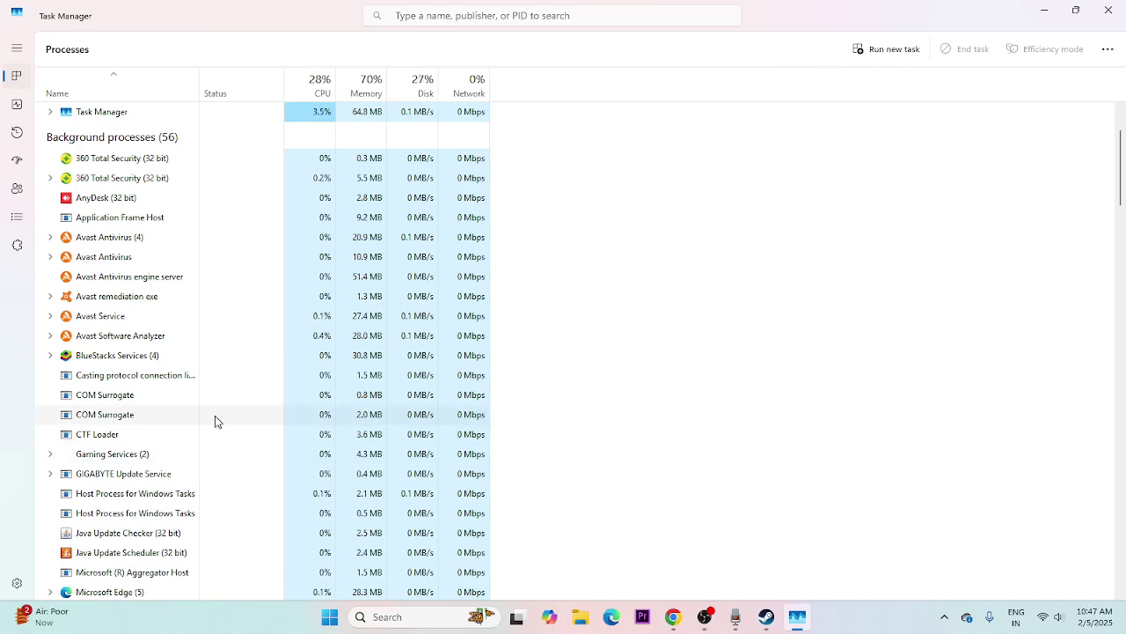
pyautogui.click(1109, 10)
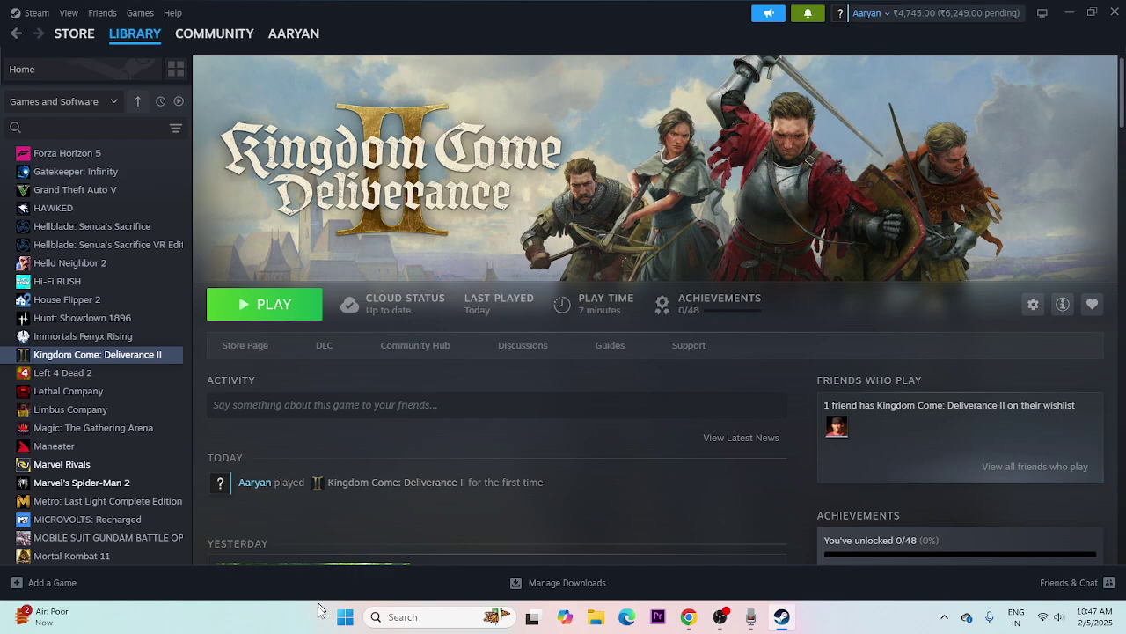
# Search 'VIEW' for advanced system settings, reach Virtual Memory, and set drive D: to Custom size
pyautogui.click(407, 618)
pyautogui.write('V')
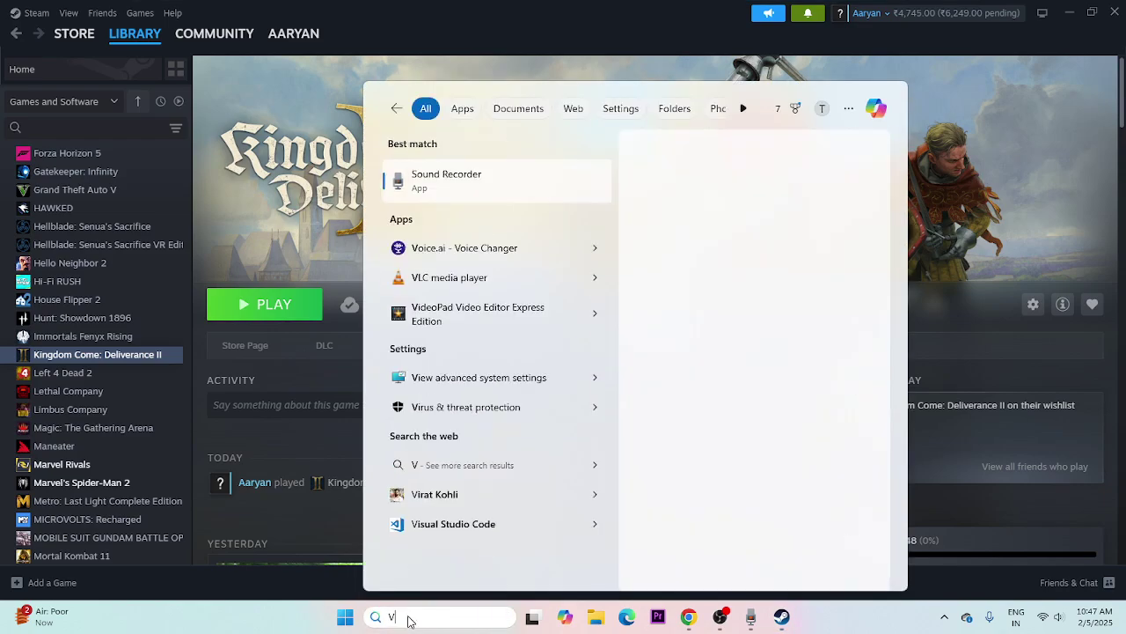
pyautogui.write('IEW')
pyautogui.click(556, 192)
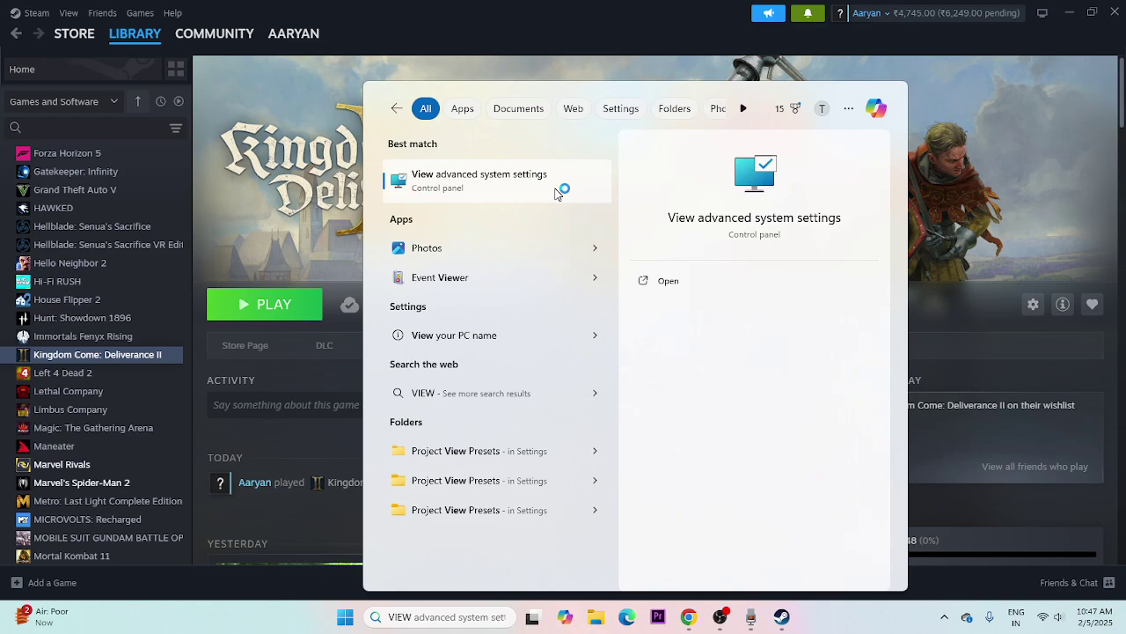
pyautogui.click(351, 223)
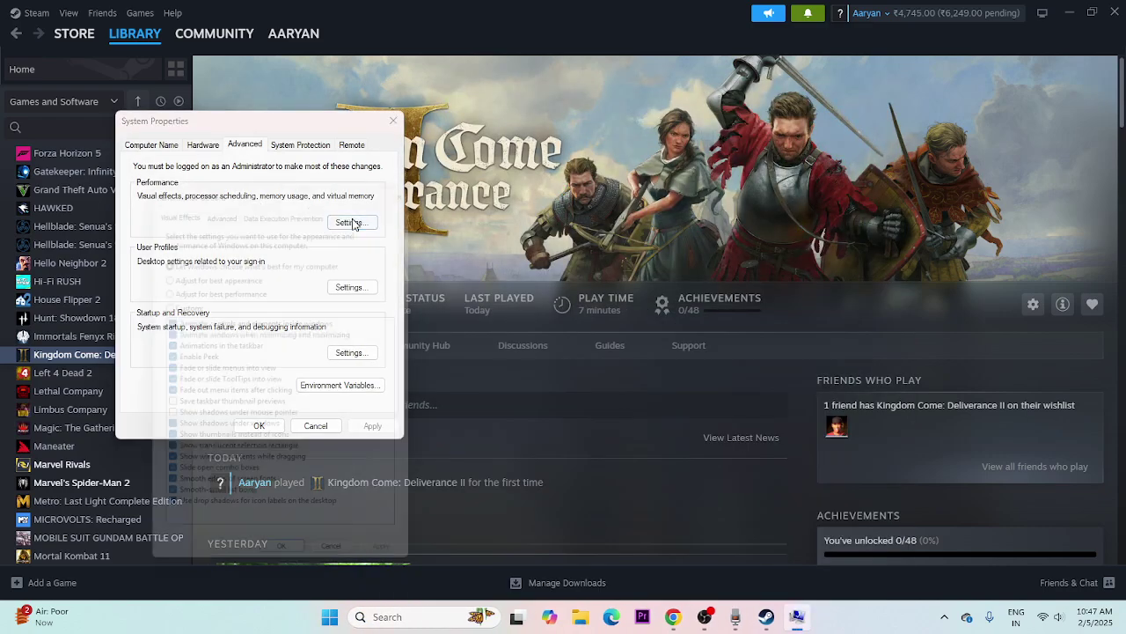
pyautogui.click(224, 199)
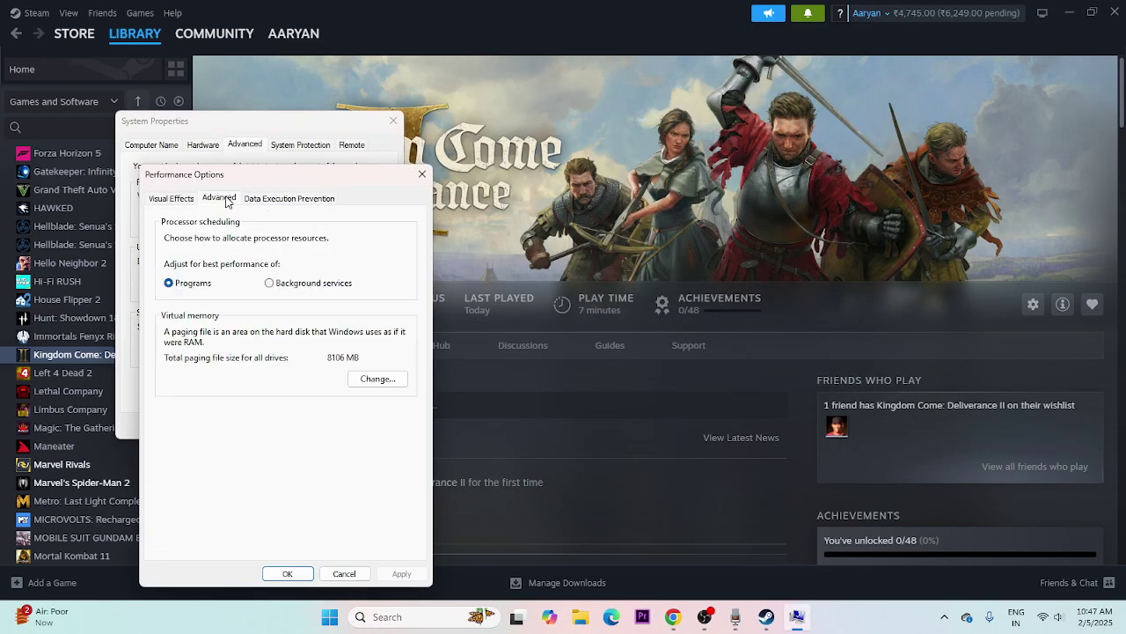
pyautogui.click(396, 384)
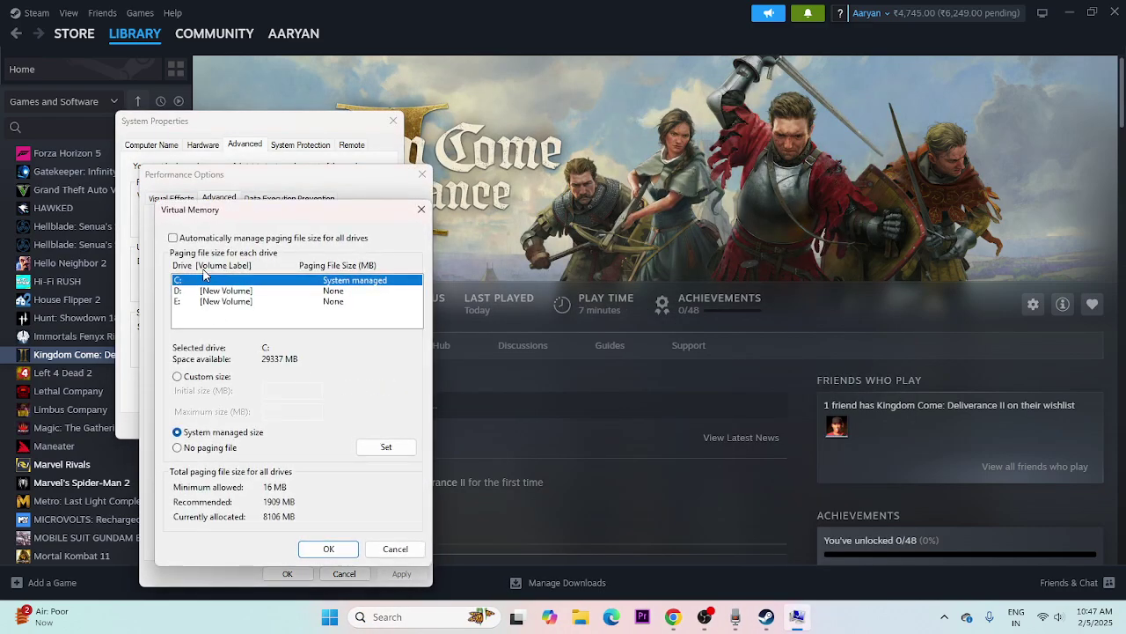
pyautogui.click(188, 292)
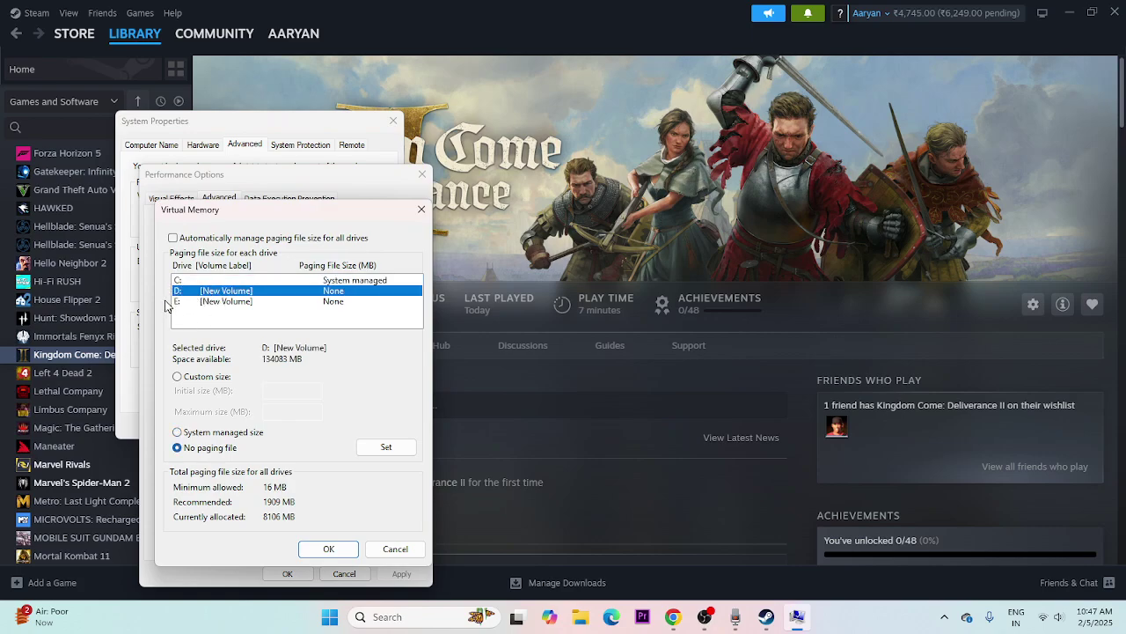
pyautogui.click(178, 377)
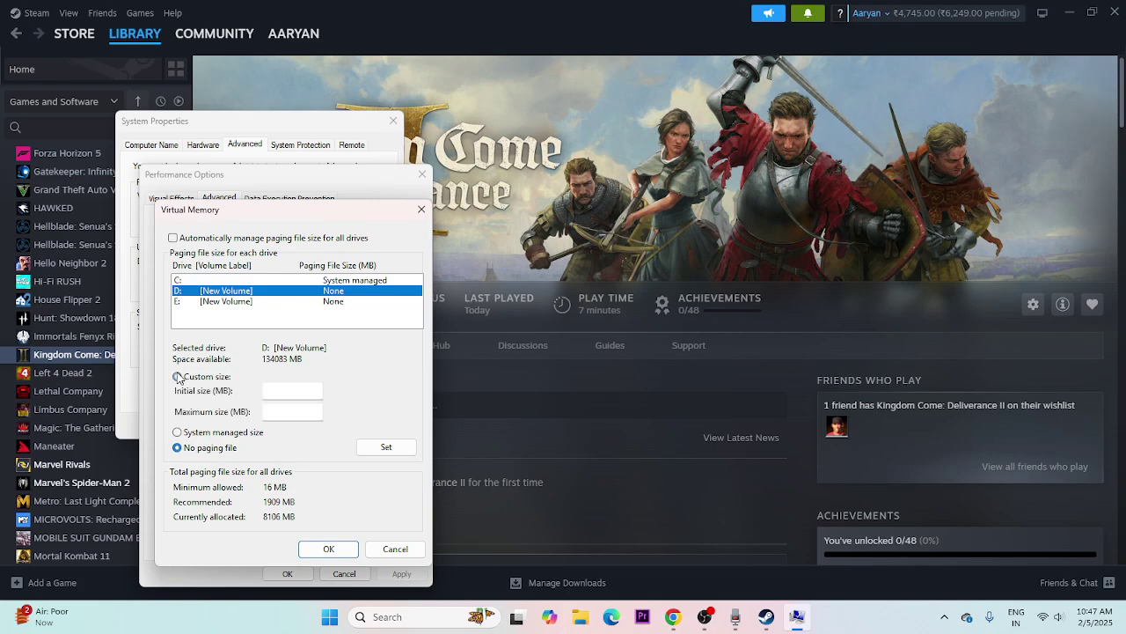
pyautogui.click(178, 376)
# Launch Calculator from Windows search
pyautogui.click(378, 620)
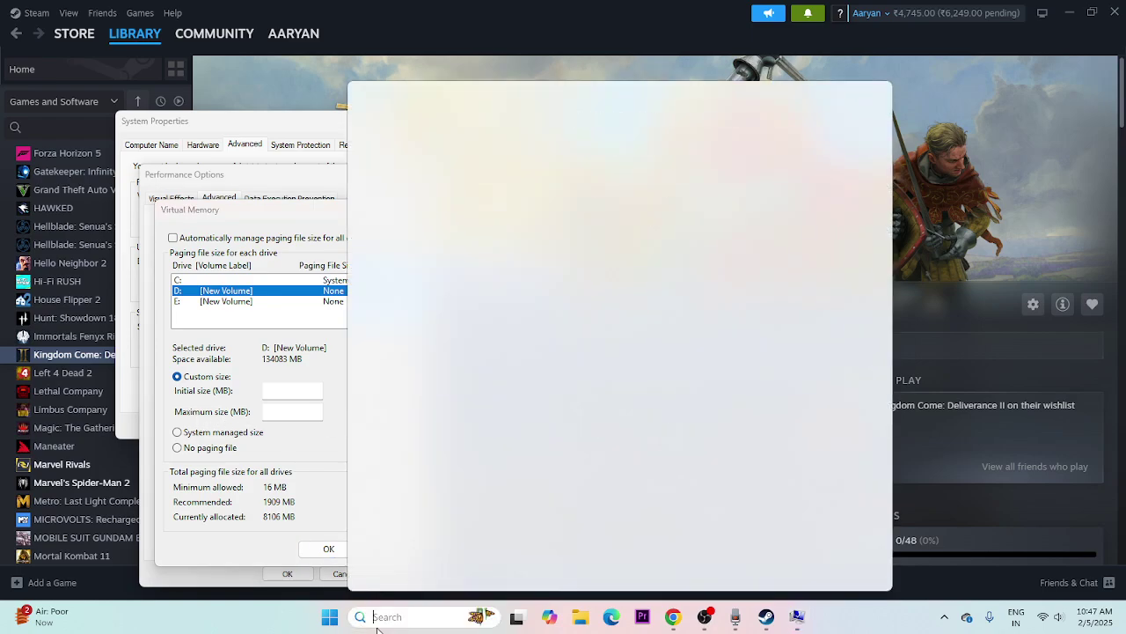
pyautogui.write('Calc')
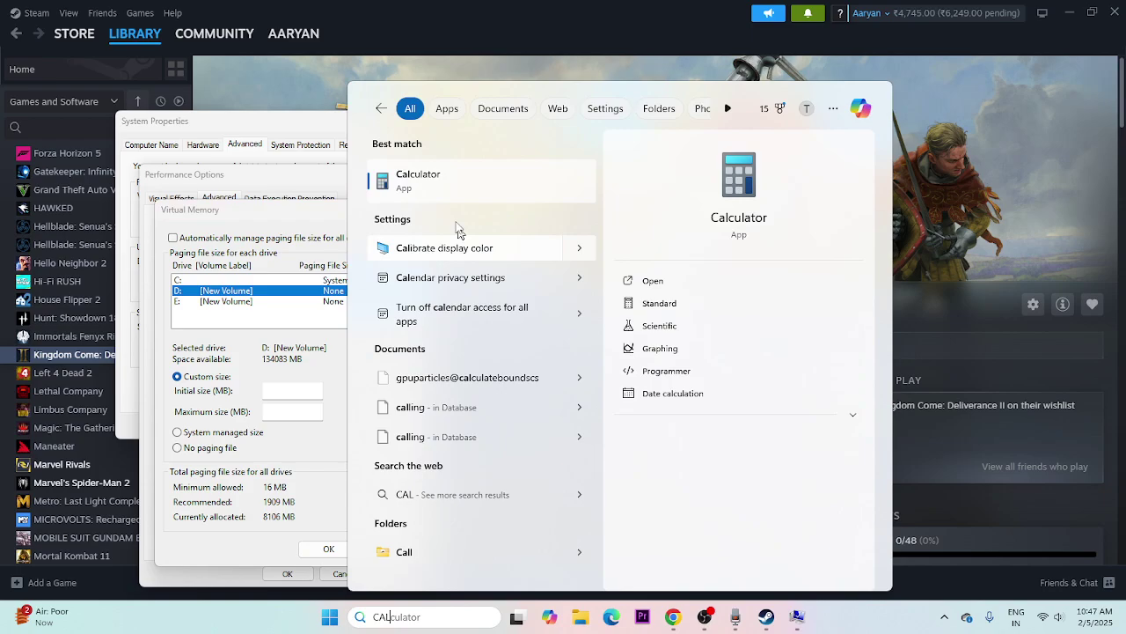
pyautogui.click(453, 185)
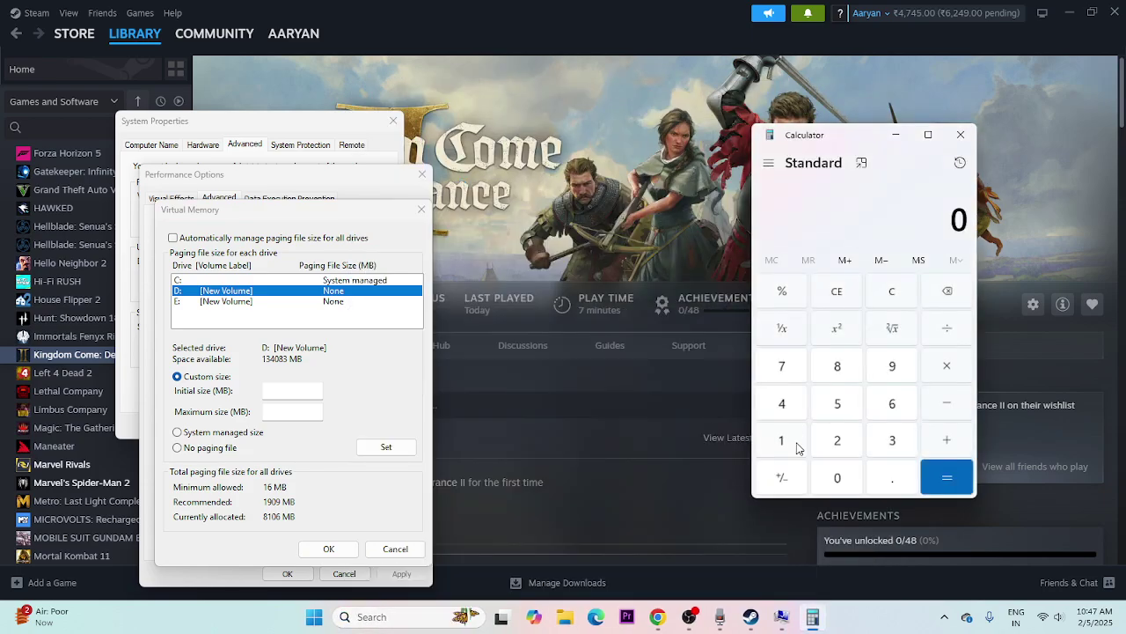
# Compute 16 × 1024 × 1.5 in Calculator, giving 24,576
pyautogui.click(793, 444)
pyautogui.click(896, 410)
pyautogui.click(941, 370)
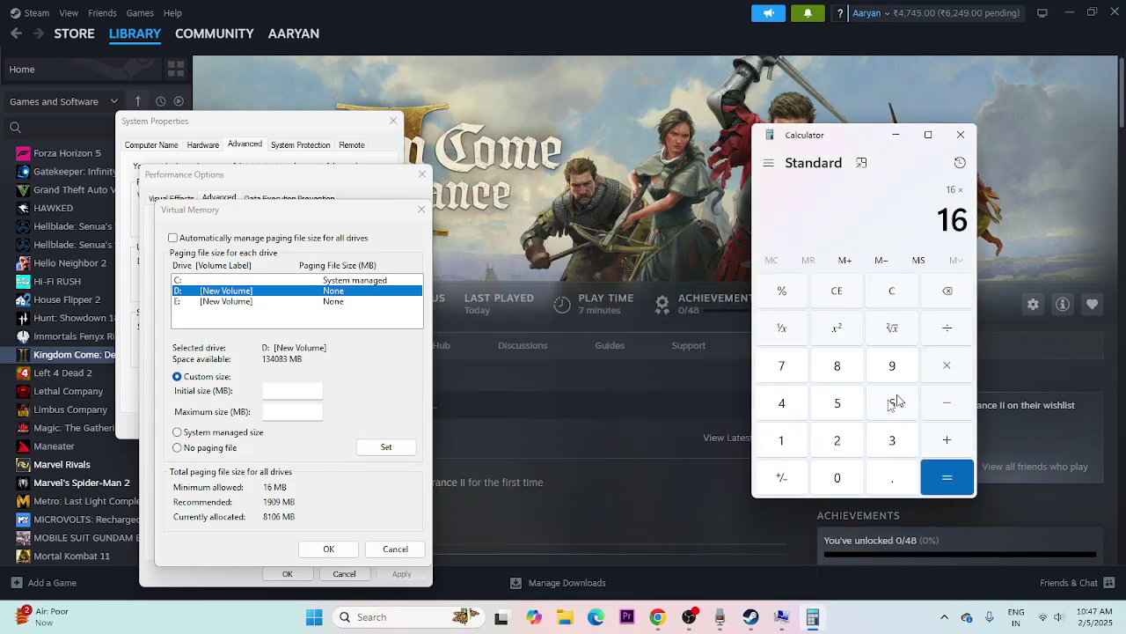
pyautogui.click(784, 440)
pyautogui.click(837, 470)
pyautogui.click(837, 440)
pyautogui.click(792, 410)
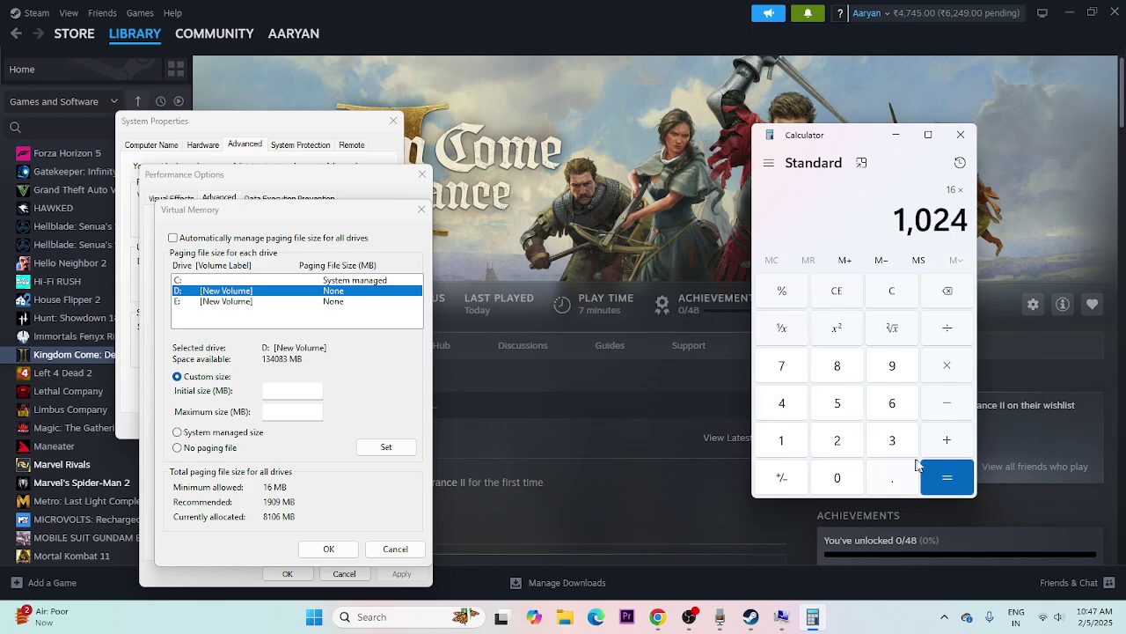
pyautogui.click(943, 471)
pyautogui.click(947, 370)
pyautogui.click(782, 440)
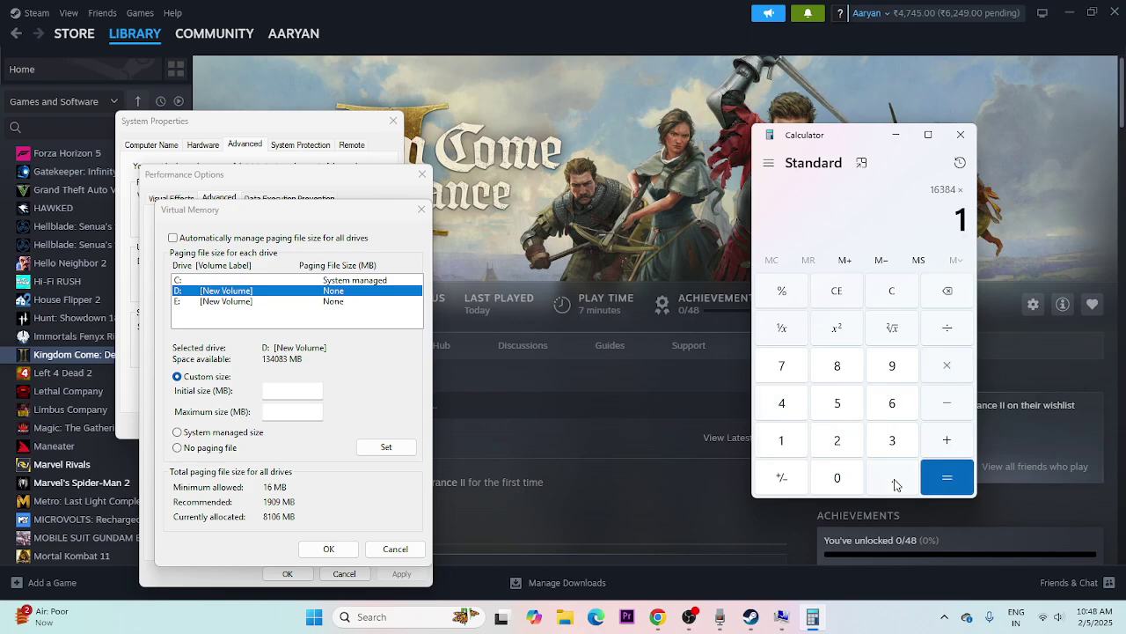
pyautogui.click(892, 477)
pyautogui.click(837, 402)
pyautogui.click(962, 476)
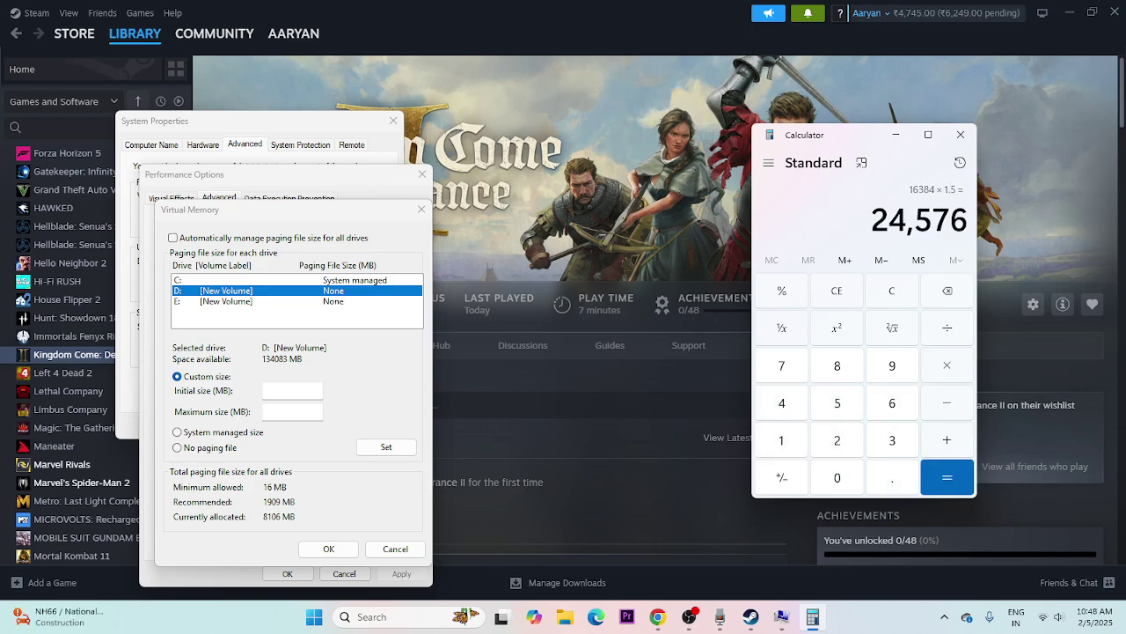
# Copy 24,576 into the paging file's Initial size field
pyautogui.rightClick(916, 216)
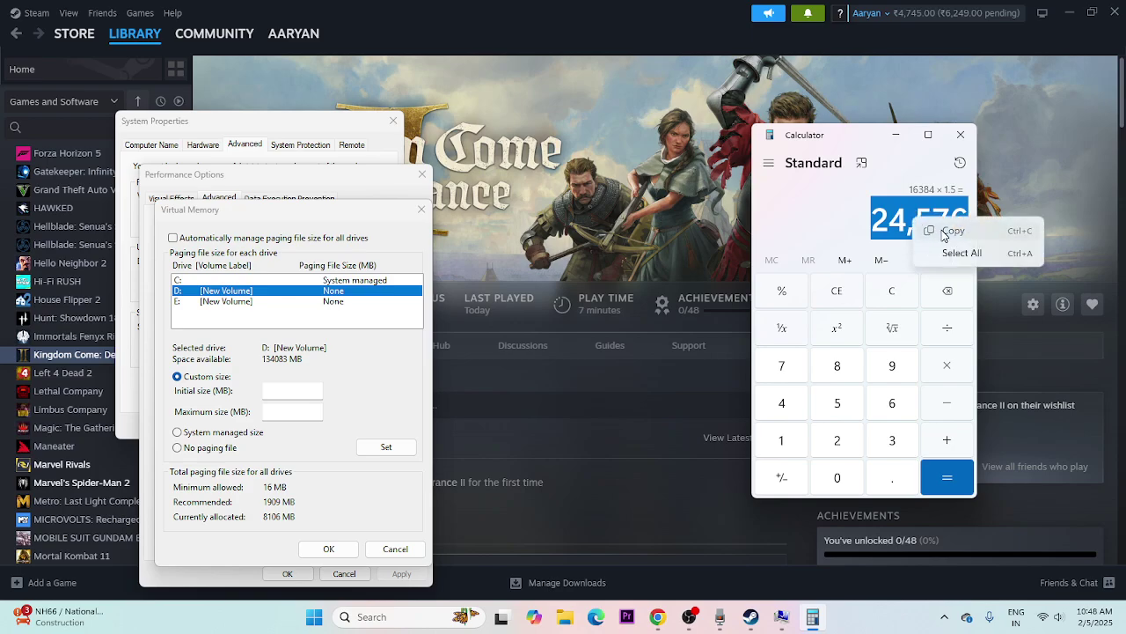
pyautogui.click(938, 233)
pyautogui.rightClick(318, 391)
pyautogui.click(342, 456)
pyautogui.press('Tab')
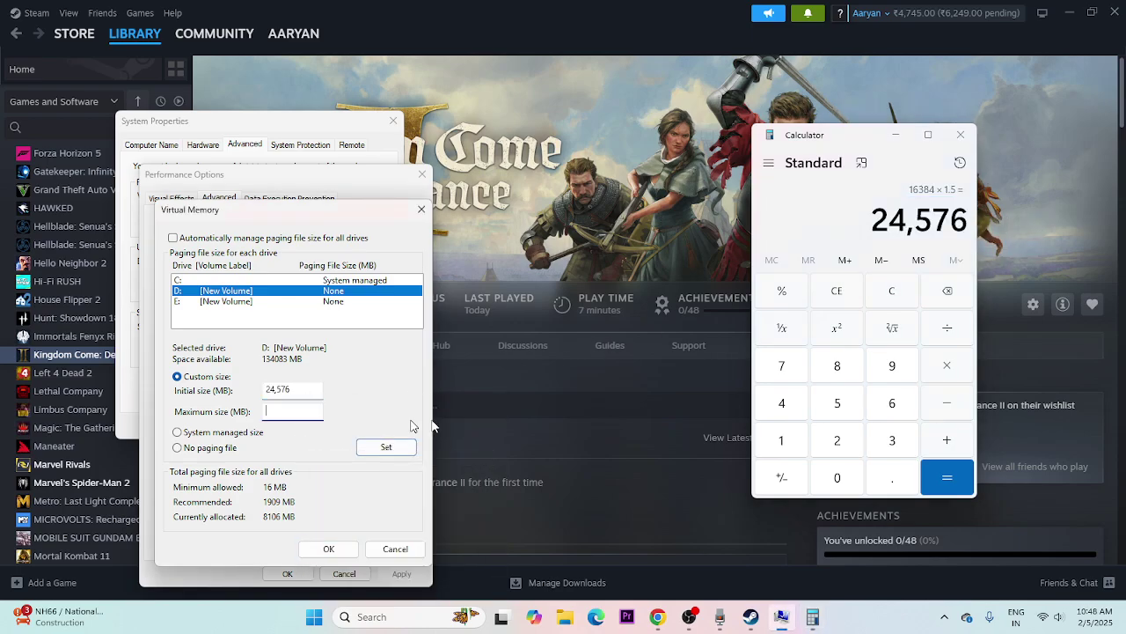
# Compute 16 × 1024 × 3 in Calculator, giving 49,152
pyautogui.click(843, 303)
pyautogui.click(788, 444)
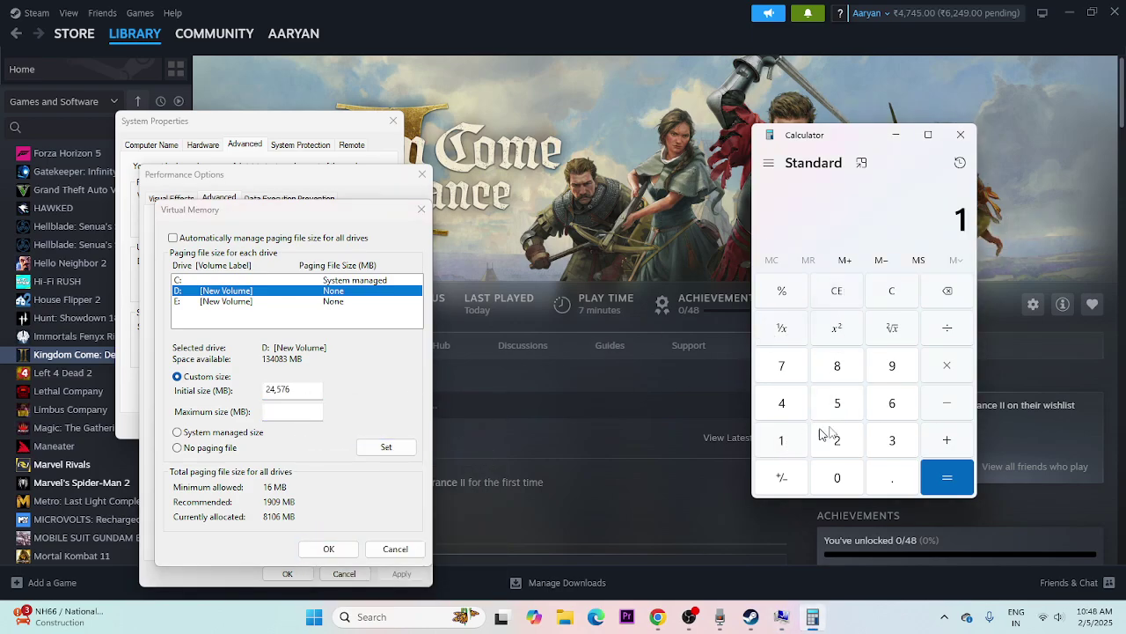
pyautogui.click(892, 412)
pyautogui.click(955, 368)
pyautogui.click(781, 440)
pyautogui.click(837, 477)
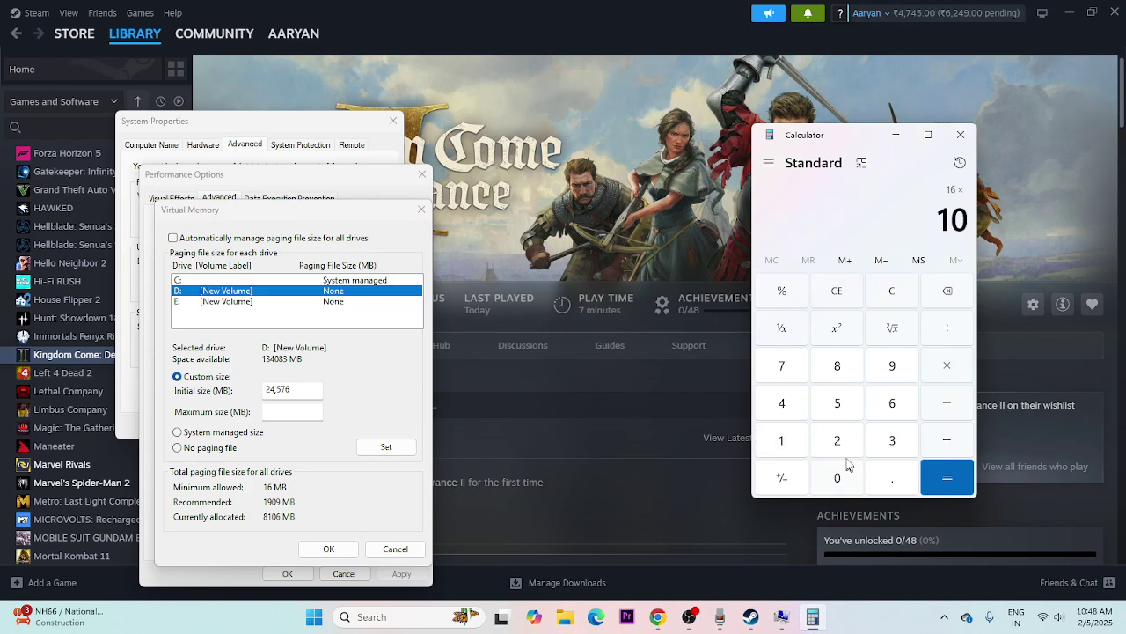
pyautogui.click(837, 440)
pyautogui.click(780, 401)
pyautogui.click(943, 475)
pyautogui.click(963, 370)
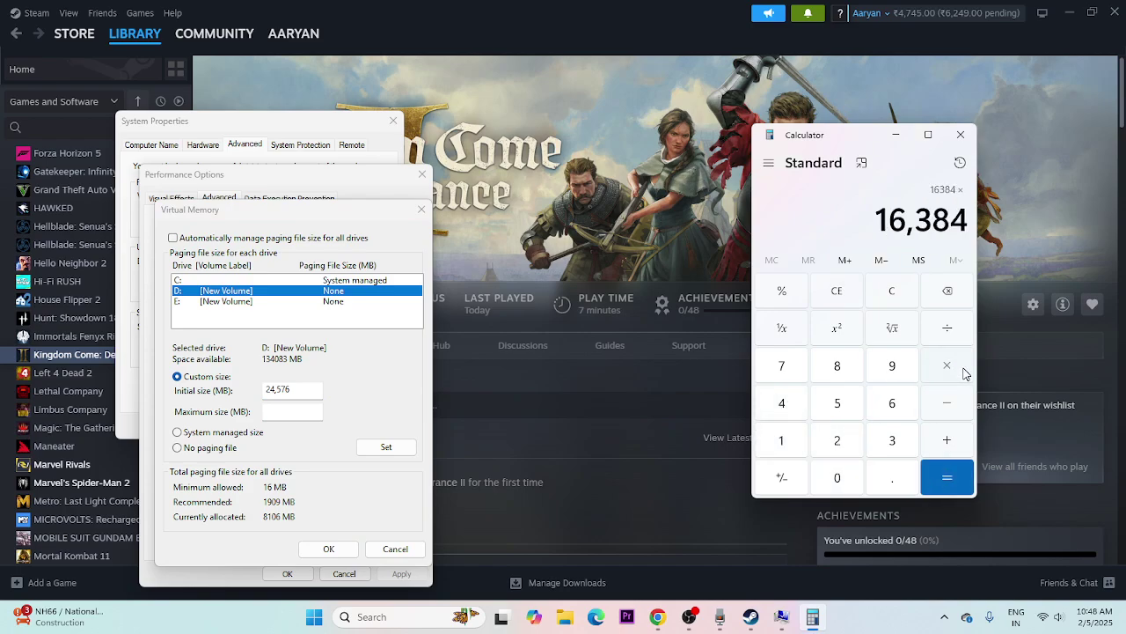
pyautogui.click(892, 440)
pyautogui.click(946, 477)
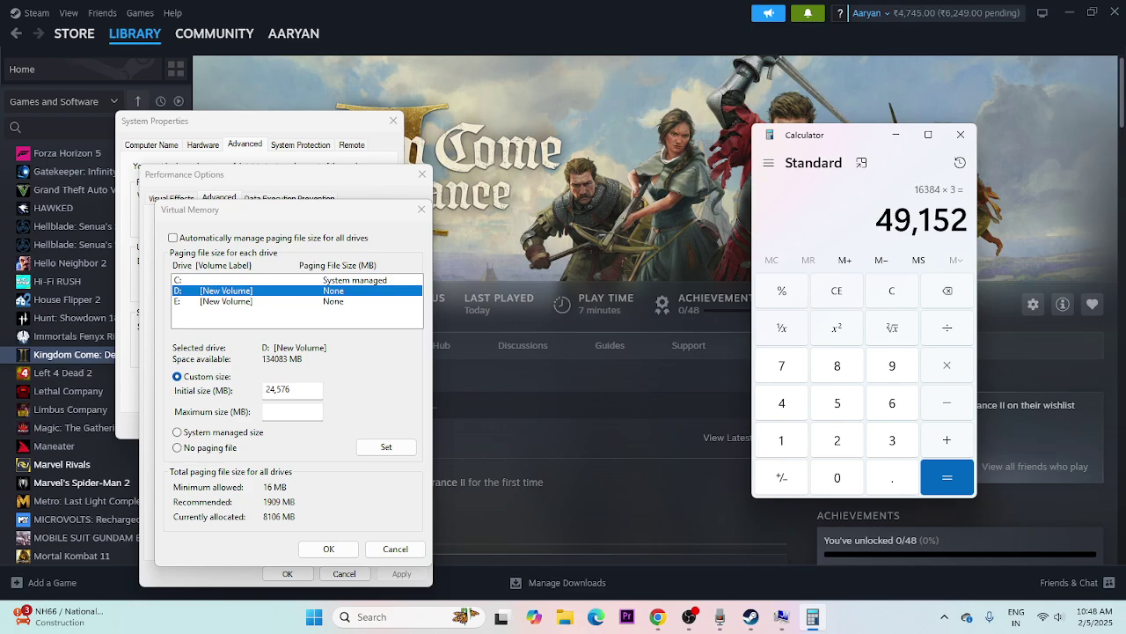
# Copy 49,152 into the paging file's Maximum size field
pyautogui.moveTo(880, 225); pyautogui.dragTo(980, 226)
pyautogui.rightClick(933, 220)
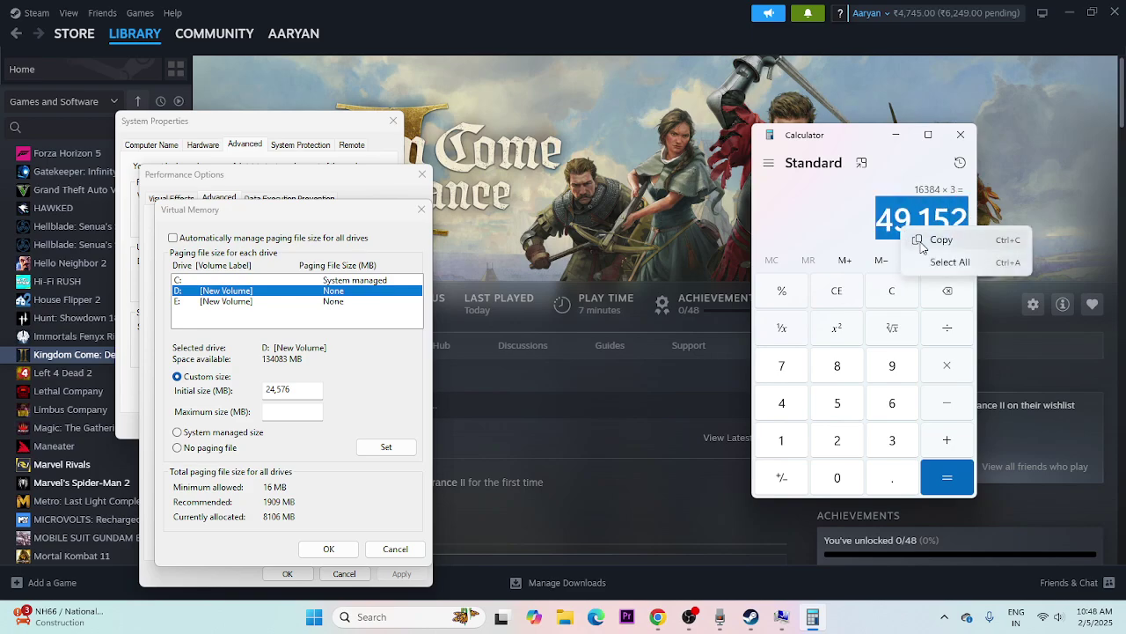
pyautogui.click(1006, 234)
pyautogui.rightClick(291, 412)
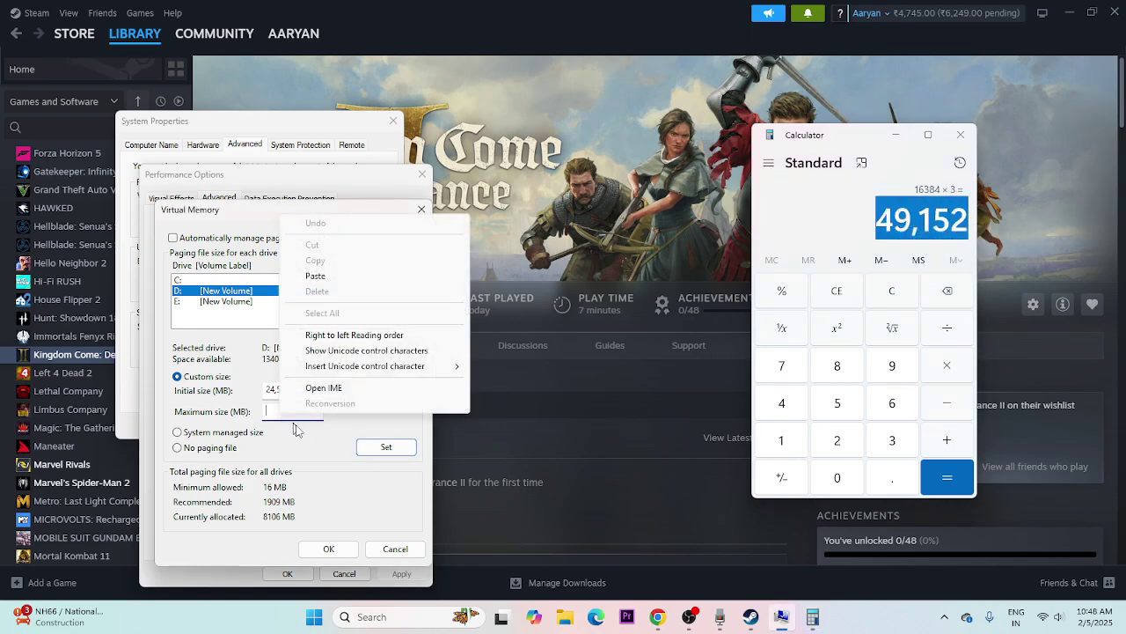
pyautogui.click(315, 276)
# Confirm Virtual Memory, Performance Options and System Properties, then close Calculator
pyautogui.click(329, 549)
pyautogui.click(291, 573)
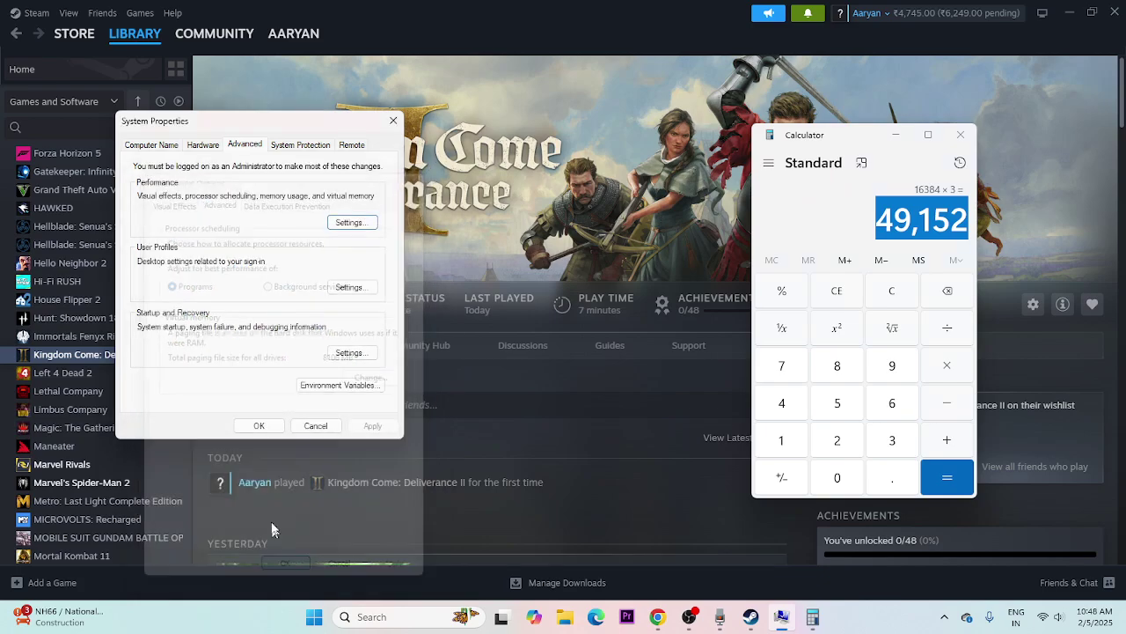
pyautogui.click(256, 423)
pyautogui.click(960, 133)
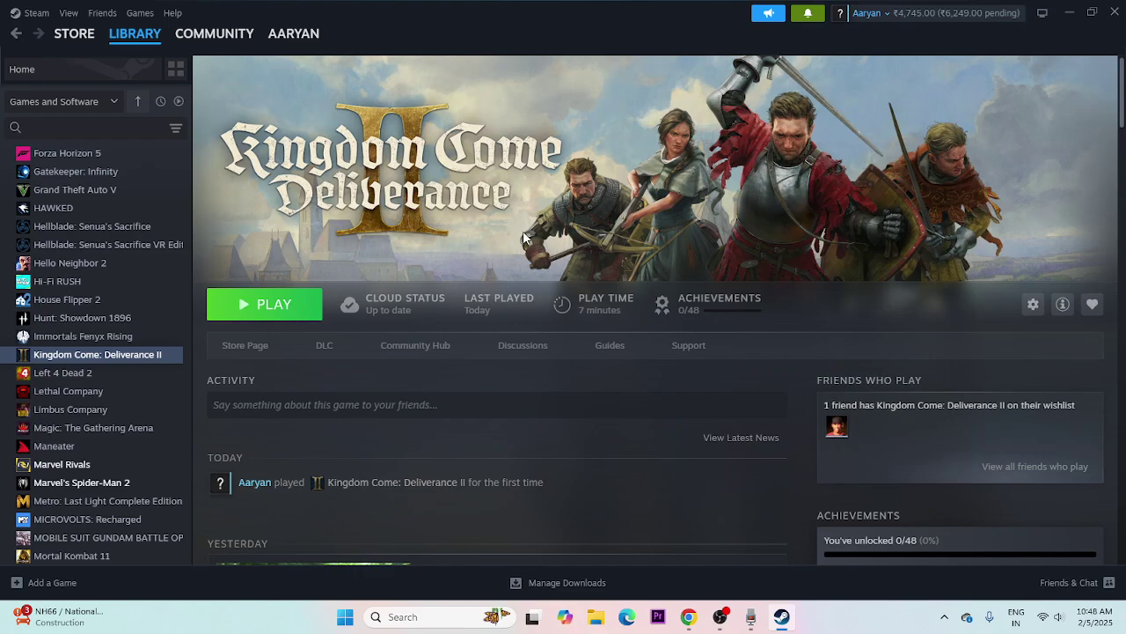
# Open the Windows Graphics settings page via search
pyautogui.click(437, 616)
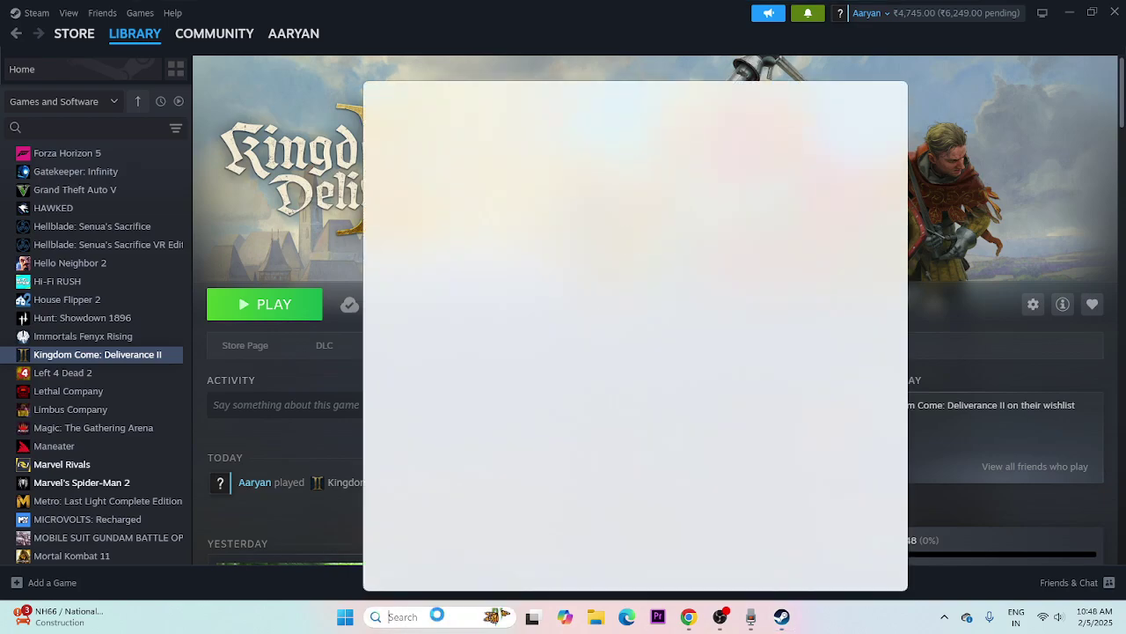
pyautogui.write('GRAHI')
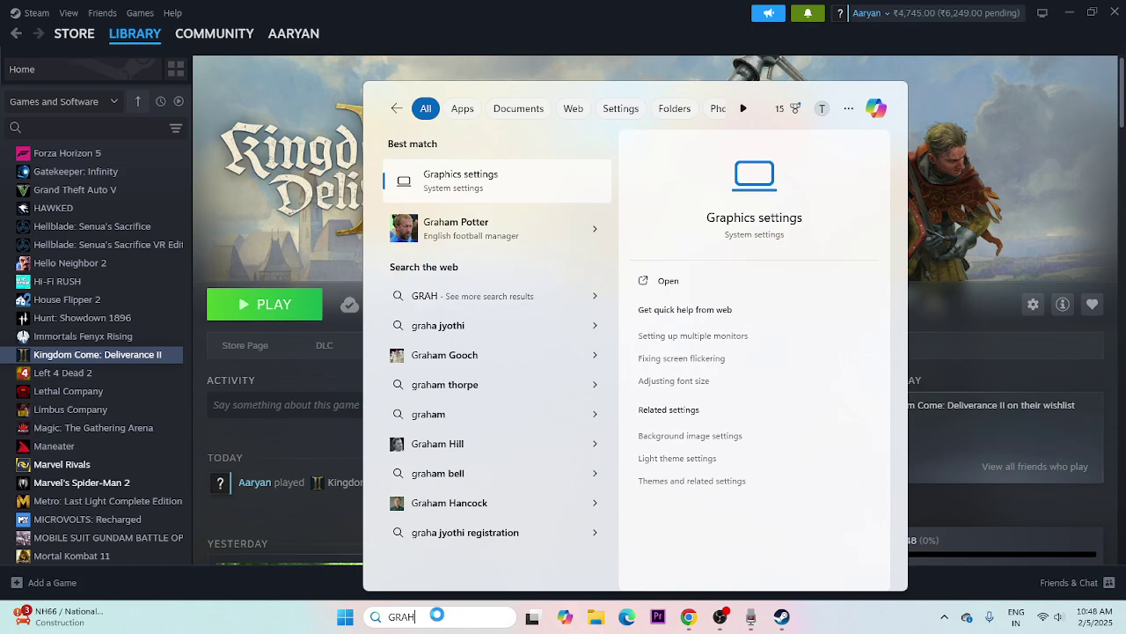
pyautogui.click(464, 183)
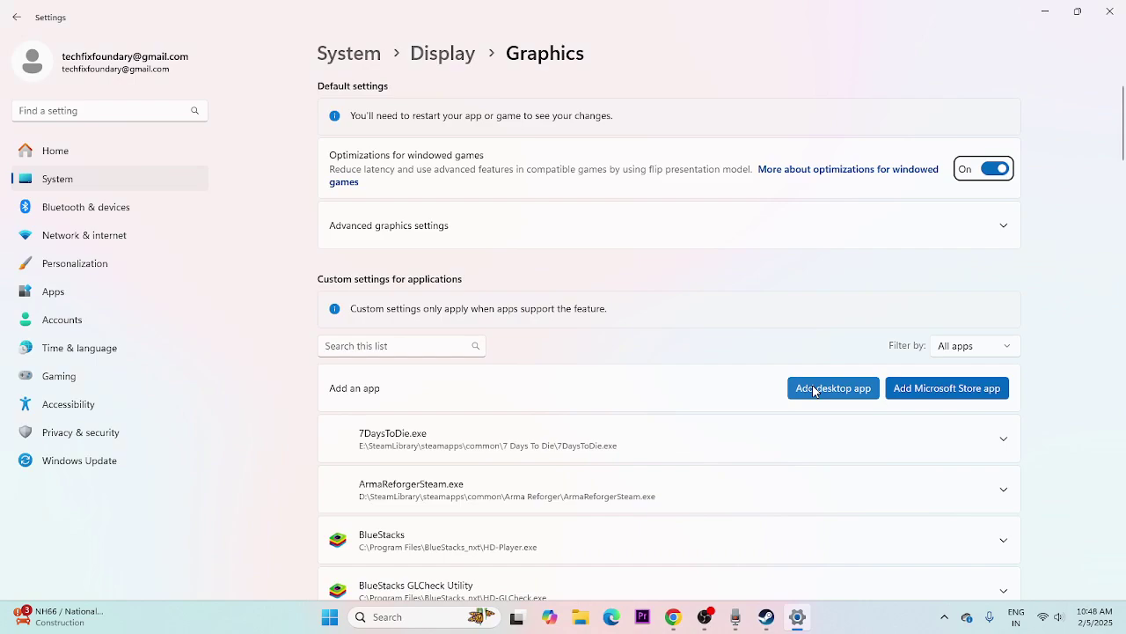
# Browse to D:\SteamLibrary\steamapps\common\KingdomComeDeliverance2\Bin to add a desktop app
pyautogui.click(814, 391)
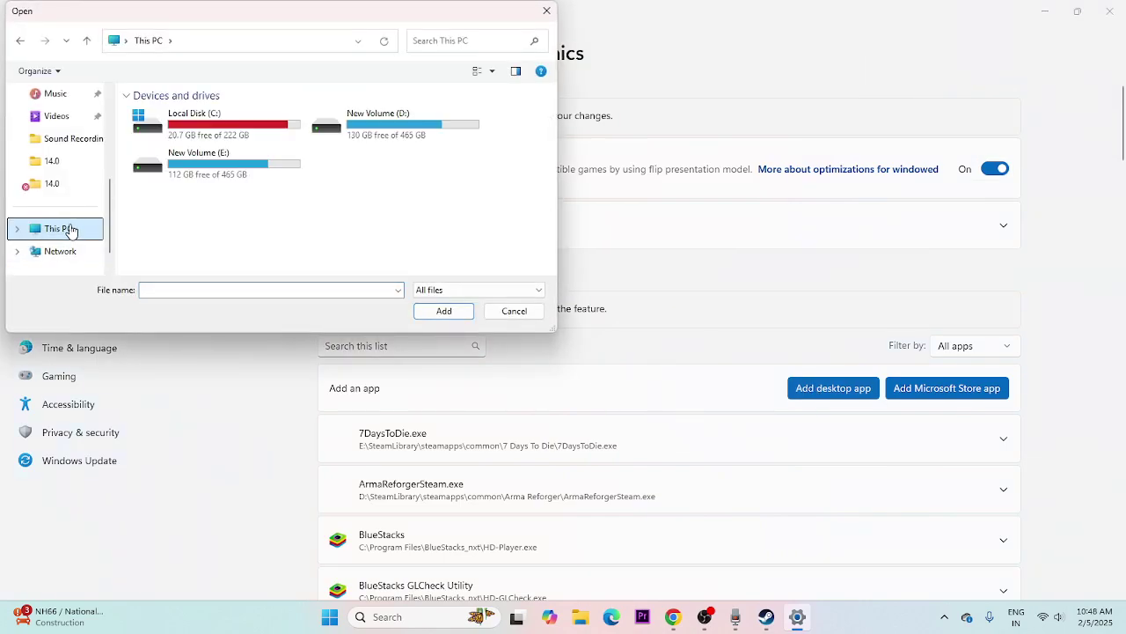
pyautogui.doubleClick(328, 123)
pyautogui.click(188, 191)
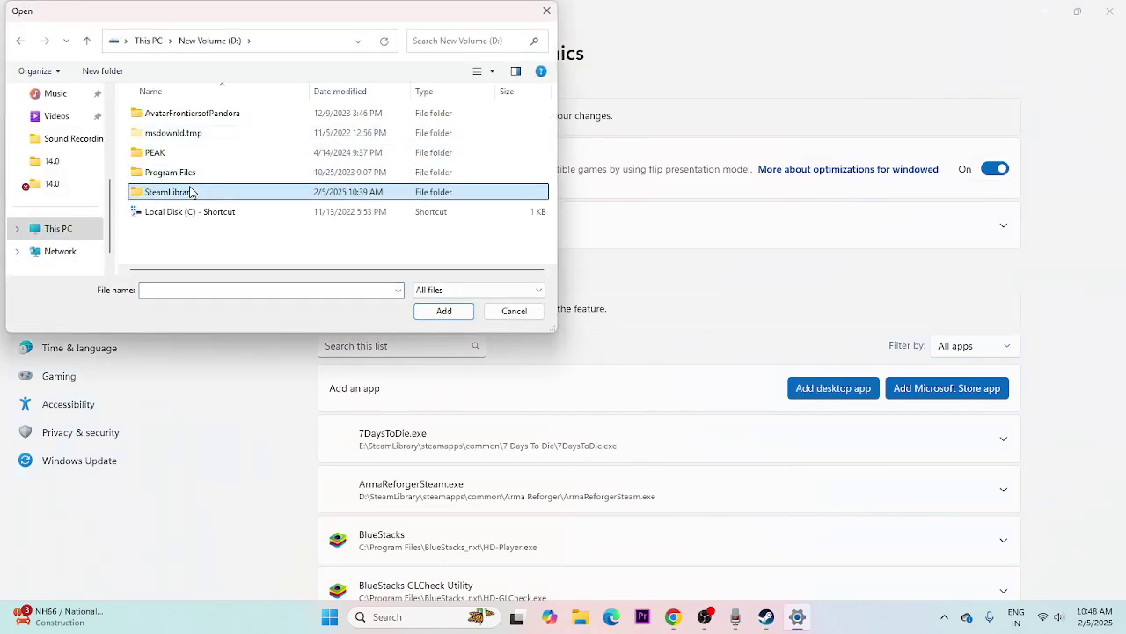
pyautogui.doubleClick(188, 191)
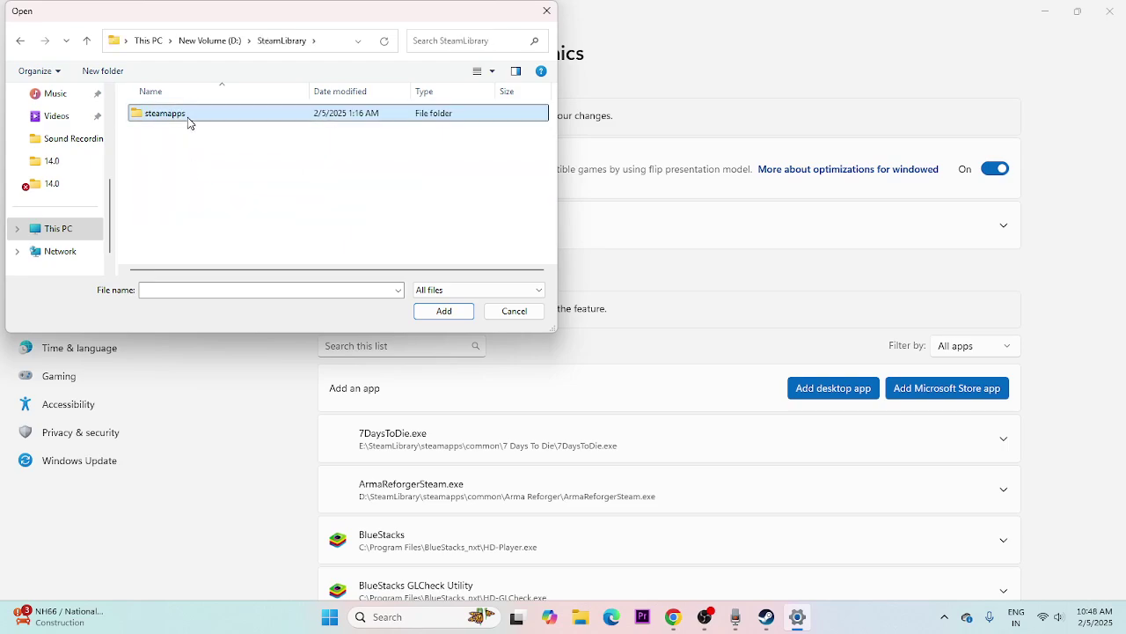
pyautogui.doubleClick(185, 116)
pyautogui.doubleClick(176, 115)
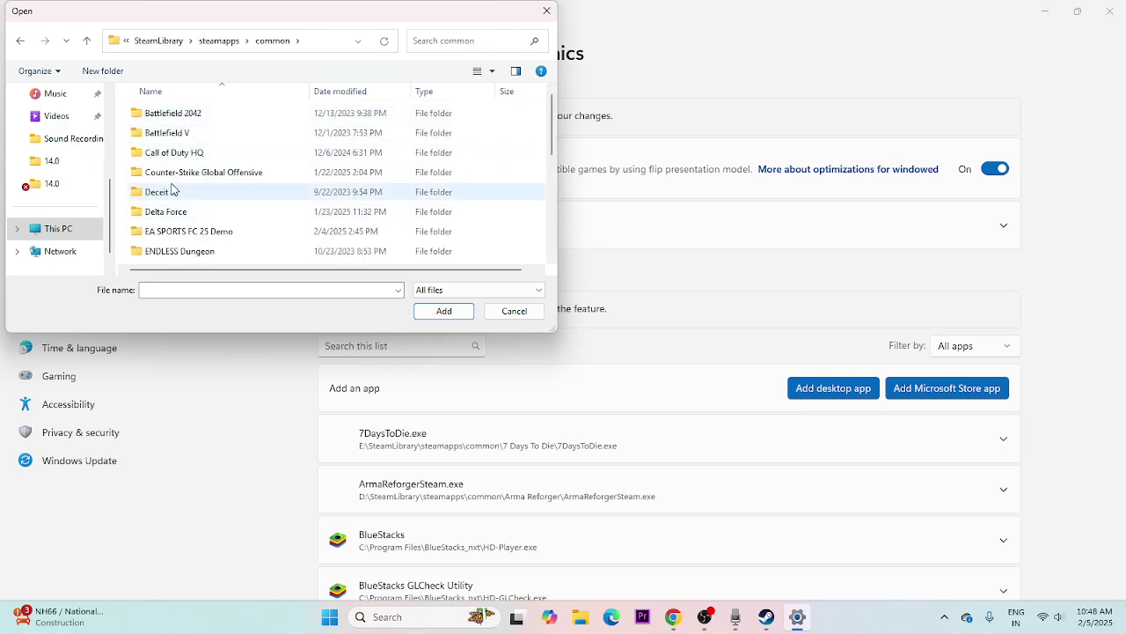
pyautogui.scroll(-3, 171, 191)
pyautogui.doubleClick(219, 182)
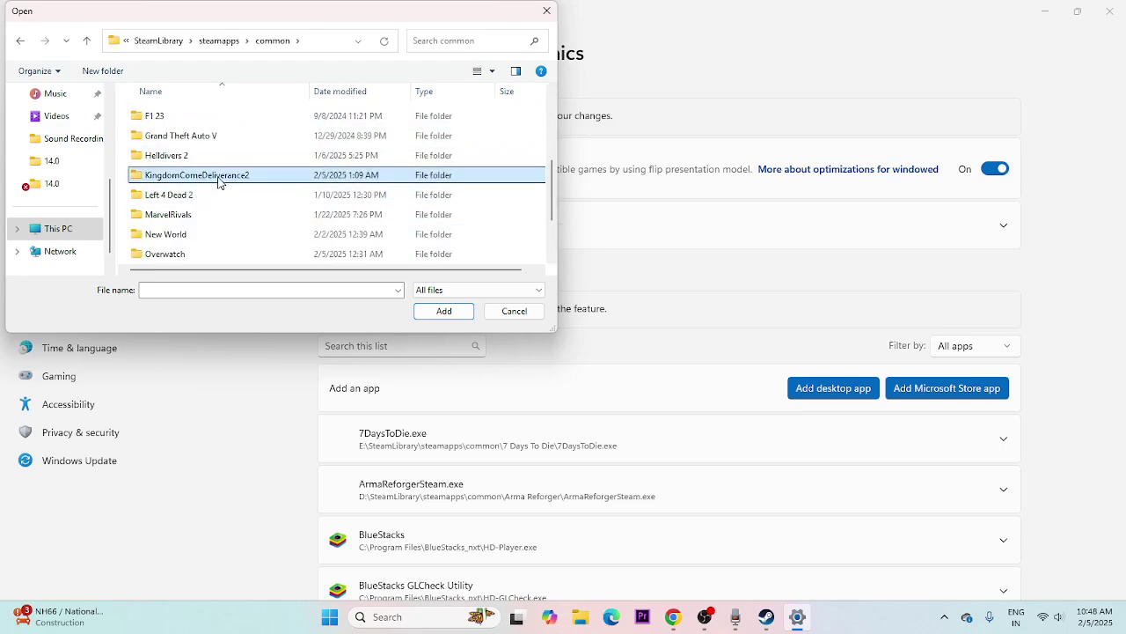
pyautogui.doubleClick(156, 115)
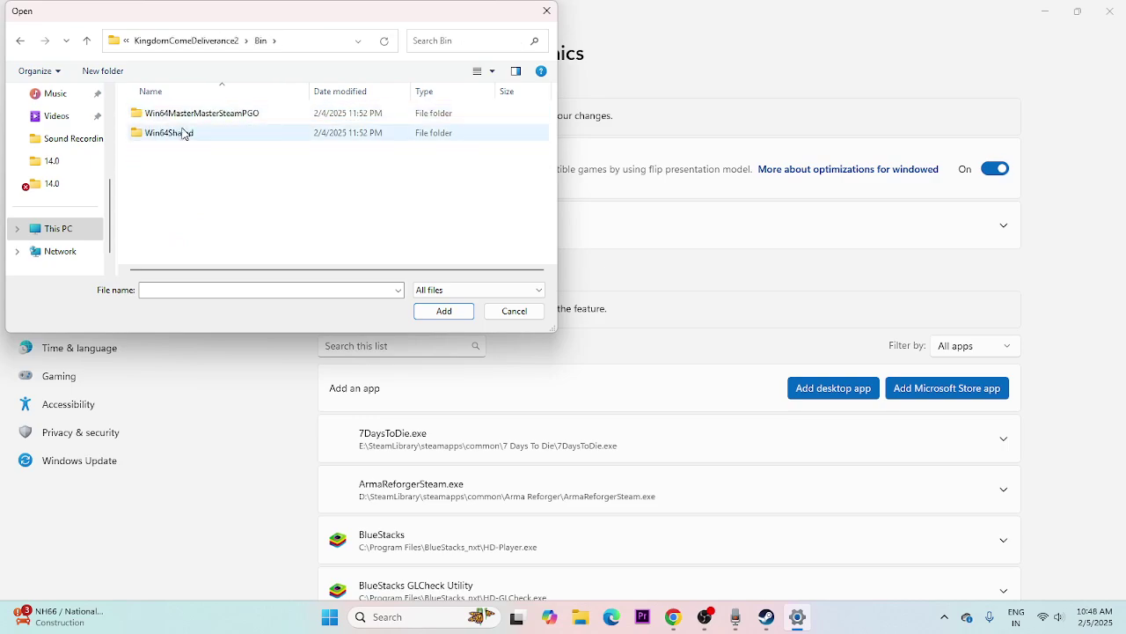
# Add the KingdomCome executable from Win64MasterMasterSteamPGO to the graphics app list
pyautogui.doubleClick(182, 132)
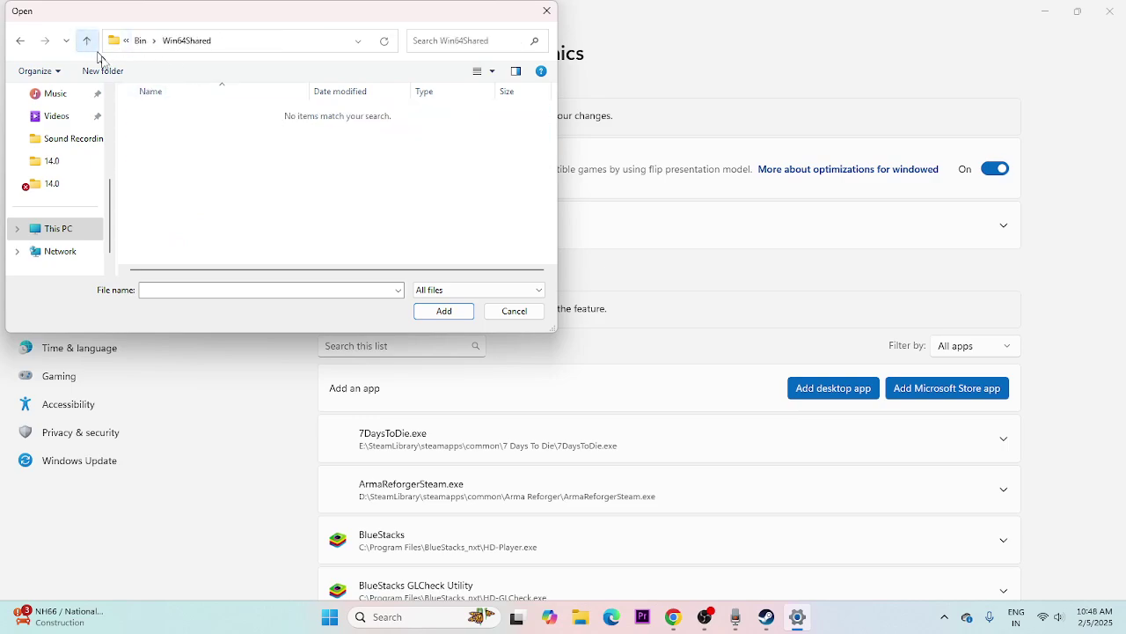
pyautogui.click(87, 41)
pyautogui.doubleClick(159, 114)
pyautogui.click(180, 153)
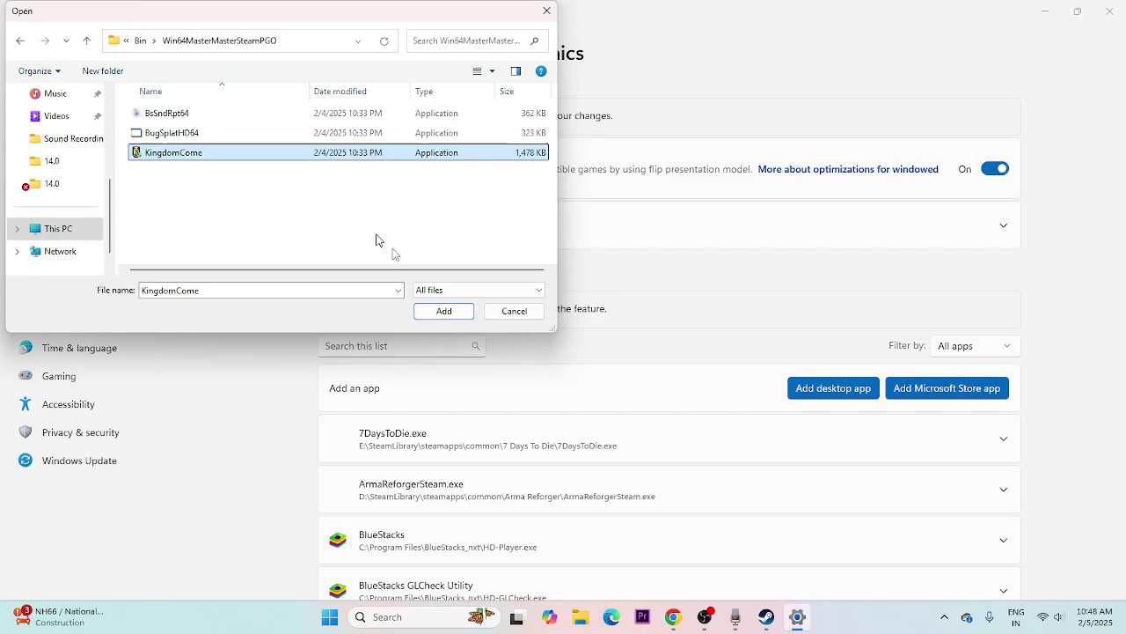
pyautogui.click(425, 315)
# Set Kingdom Come: Deliverance II to the High Performance NVIDIA GPU and close Settings
pyautogui.scroll(-8, 1123, 312)
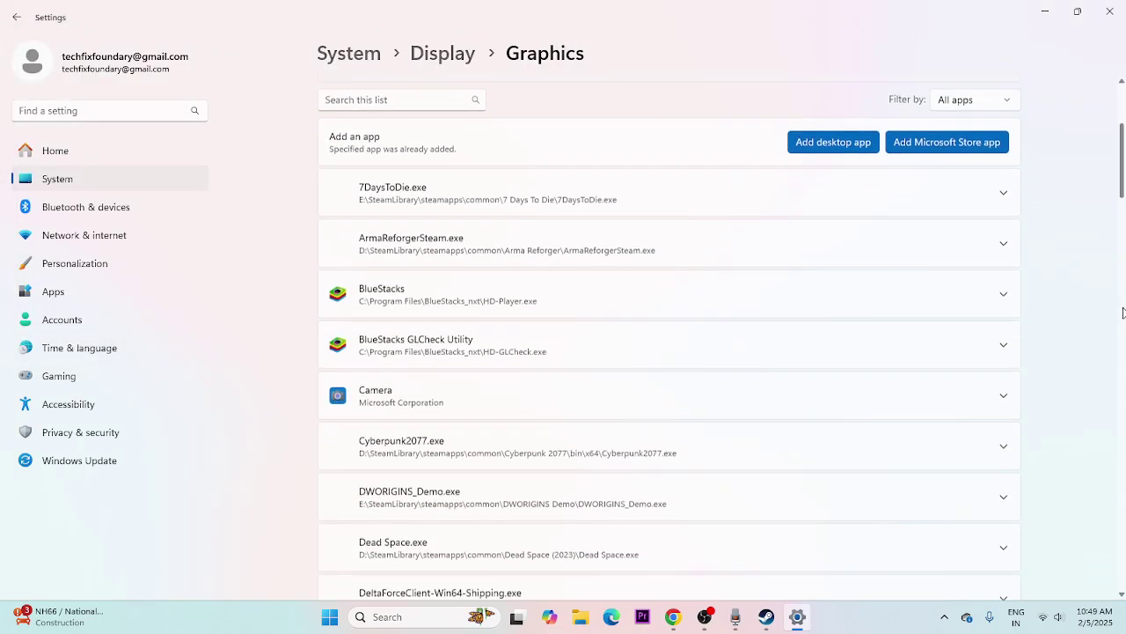
pyautogui.scroll(-5, 1056, 291)
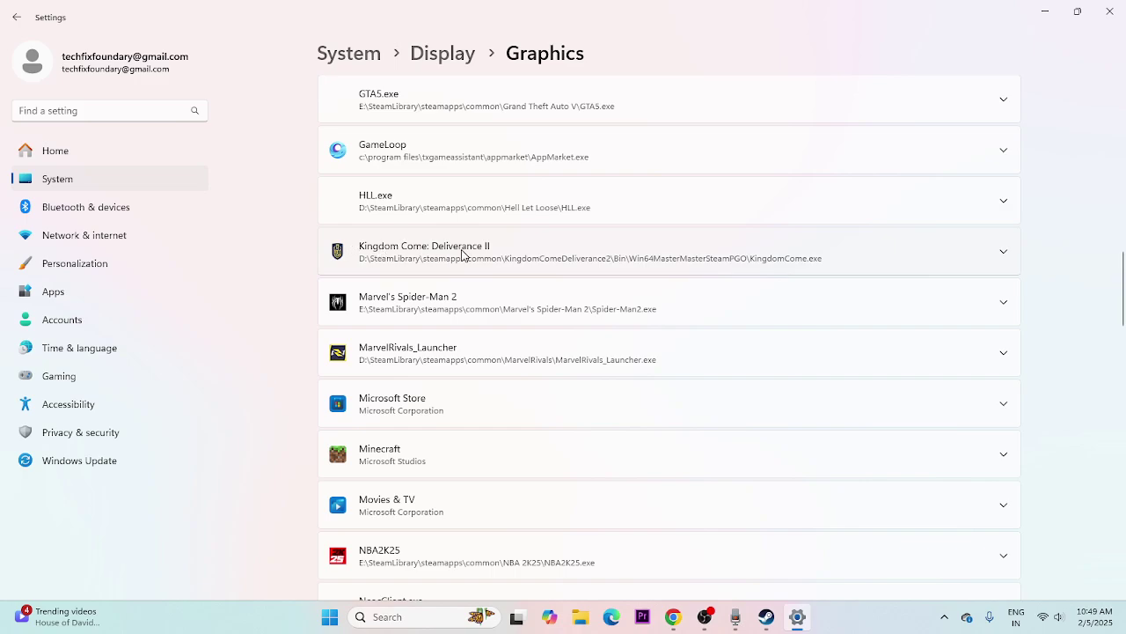
pyautogui.click(1001, 254)
pyautogui.click(956, 307)
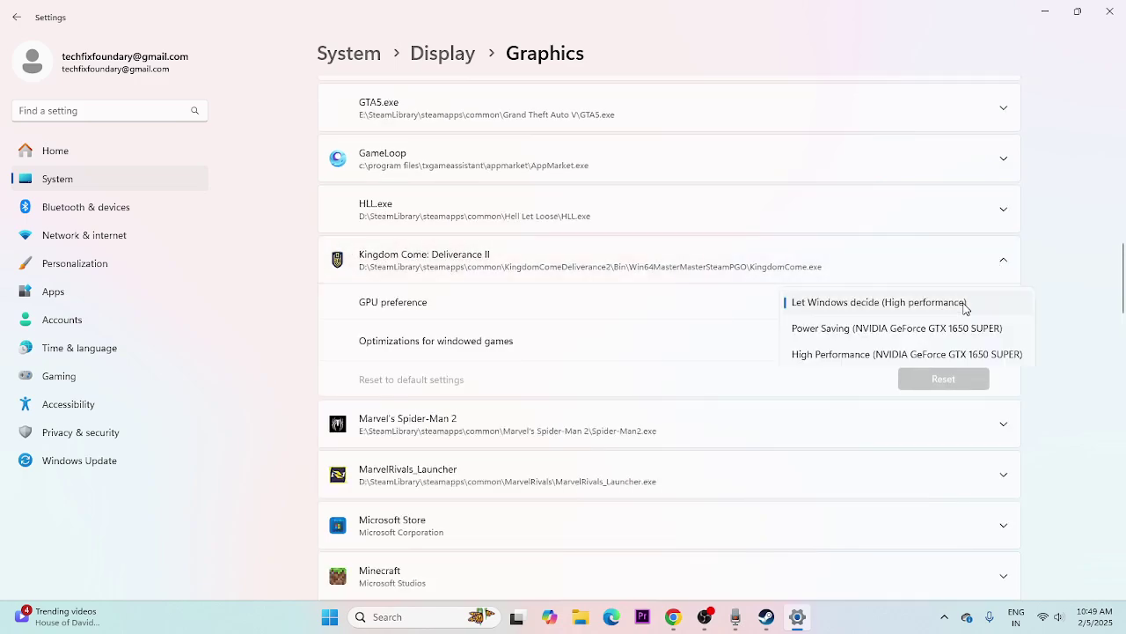
pyautogui.click(913, 352)
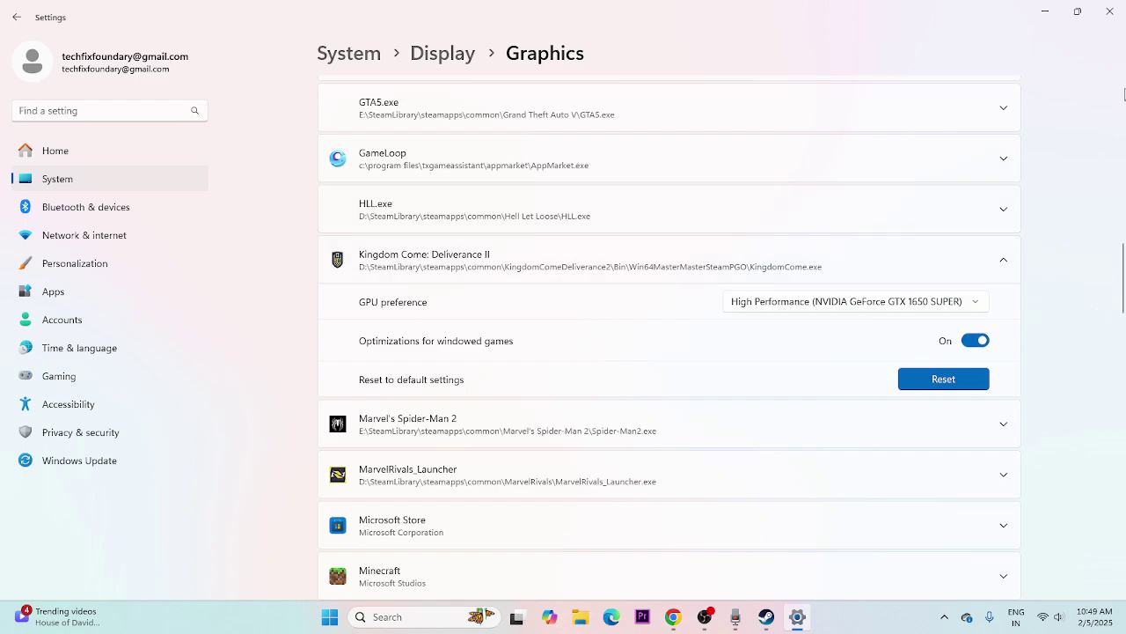
pyautogui.click(1109, 12)
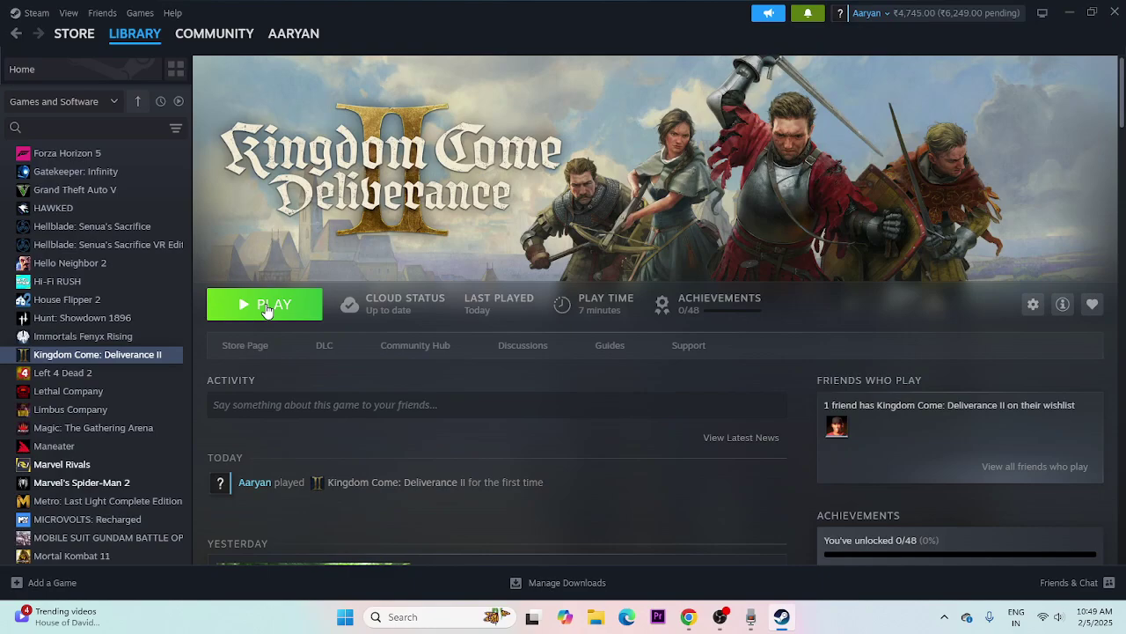
# Search NVIDIA drivers for GeForce 16 Series, GTX 1650 on Windows 11
pyautogui.click(689, 616)
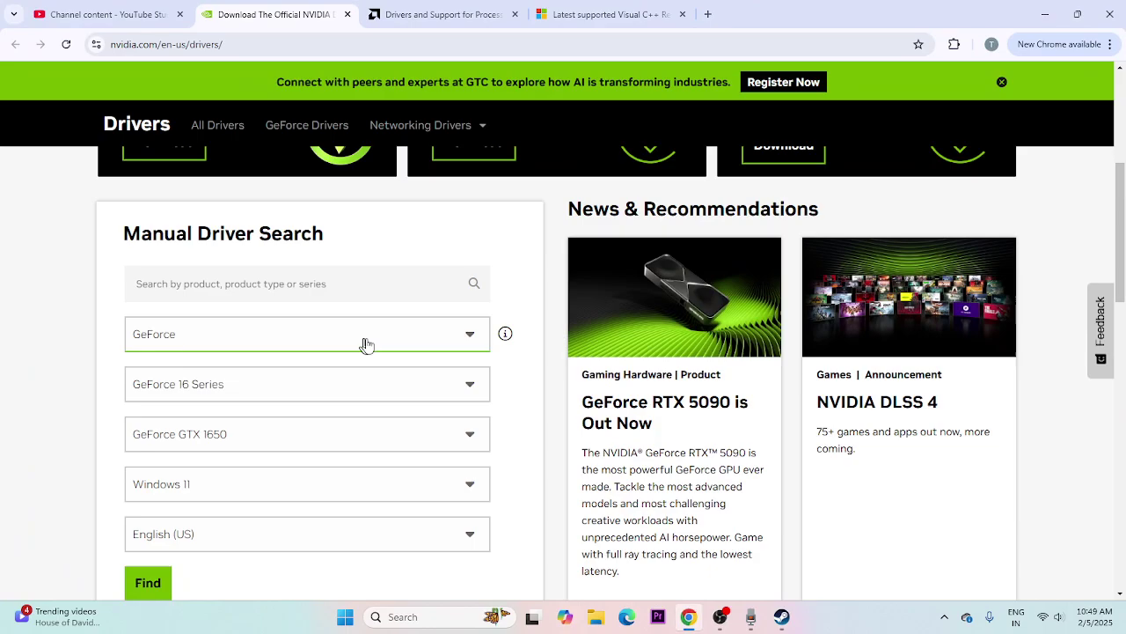
pyautogui.scroll(4, 377, 288)
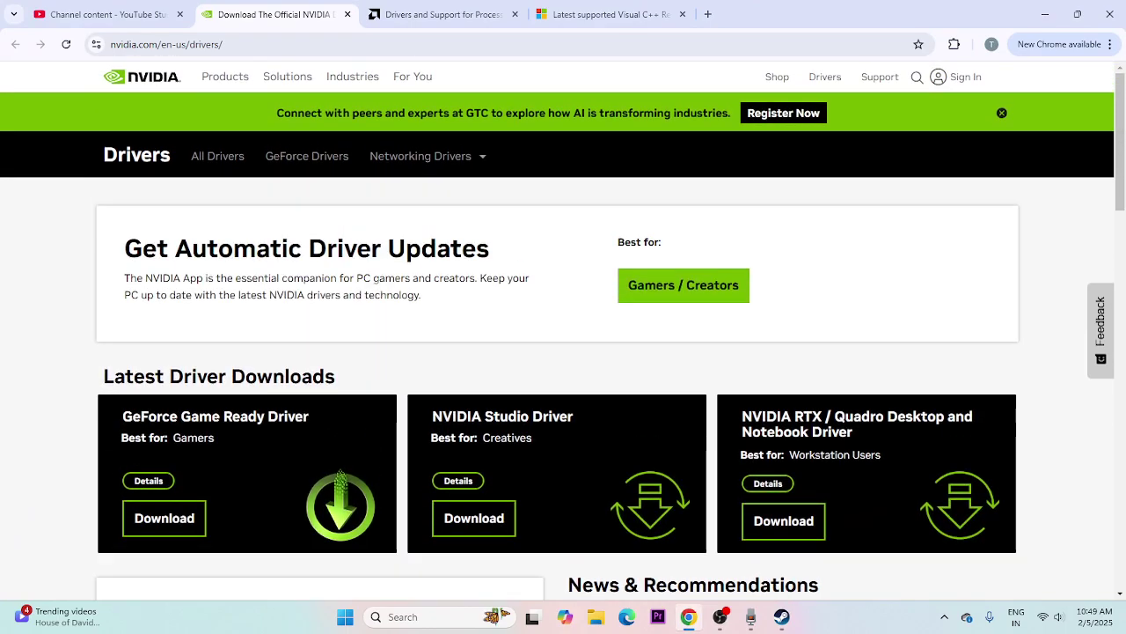
pyautogui.scroll(-5, 423, 213)
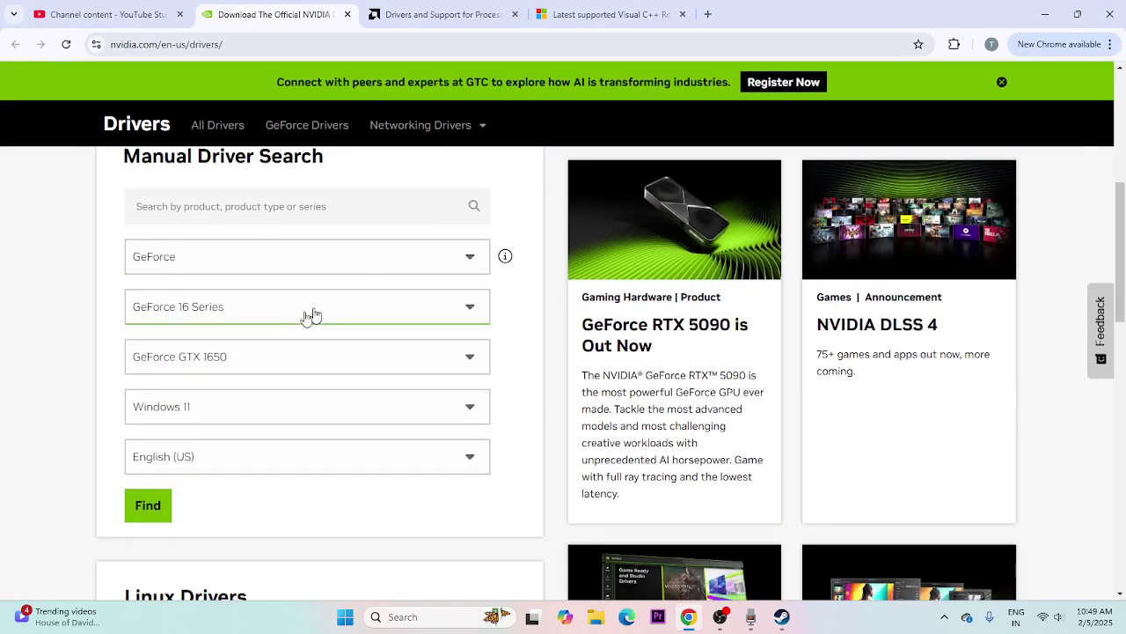
pyautogui.click(192, 267)
pyautogui.click(193, 262)
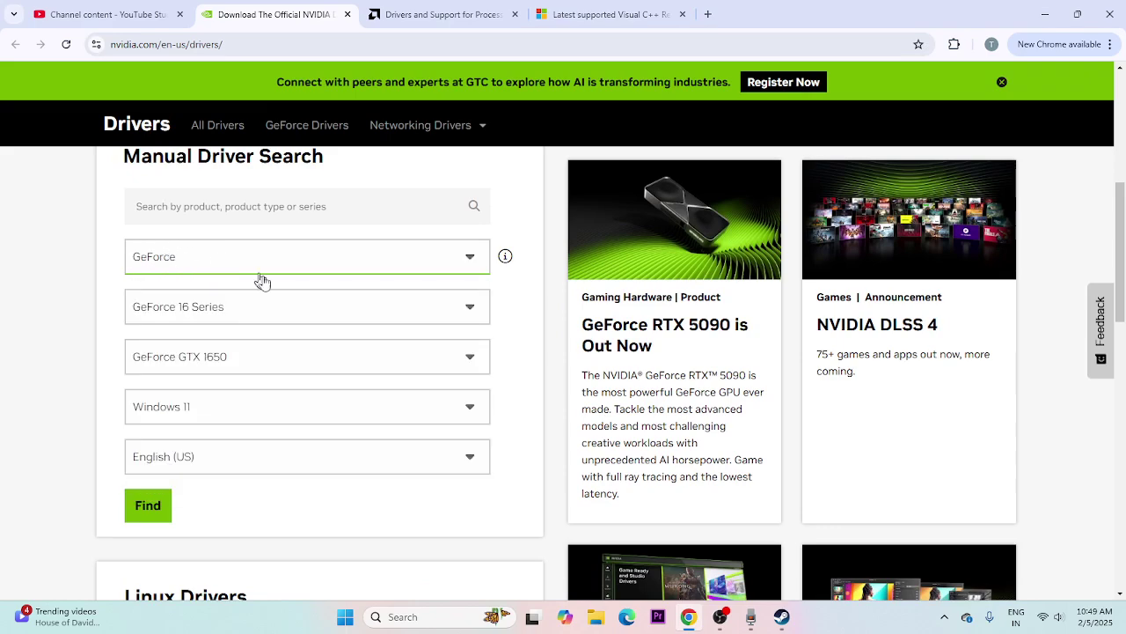
pyautogui.click(246, 306)
pyautogui.click(245, 306)
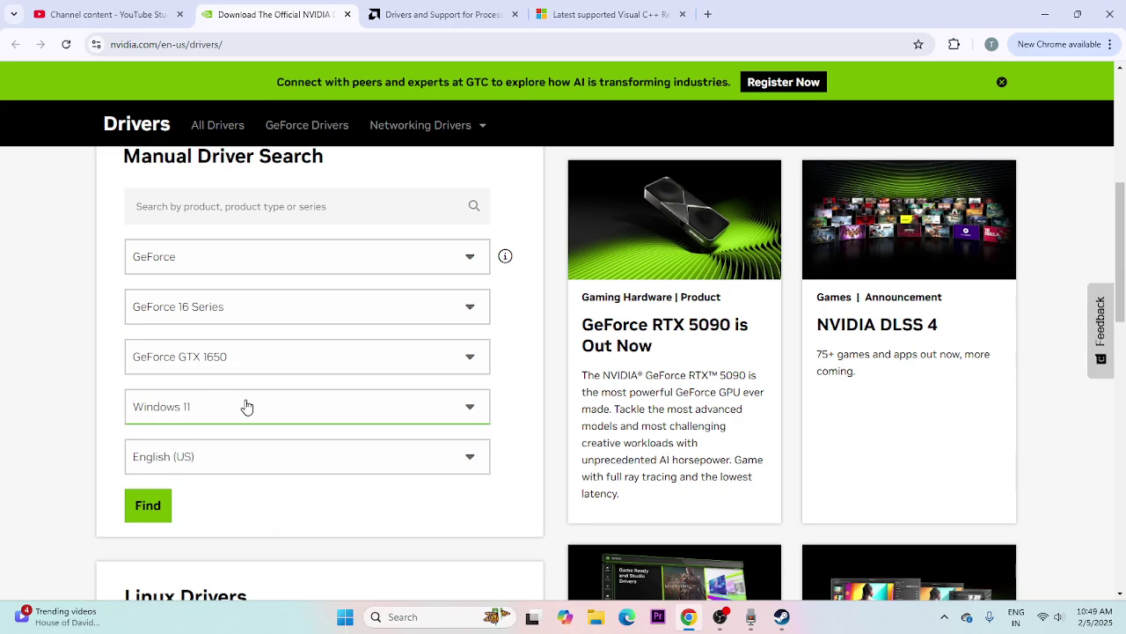
pyautogui.click(143, 511)
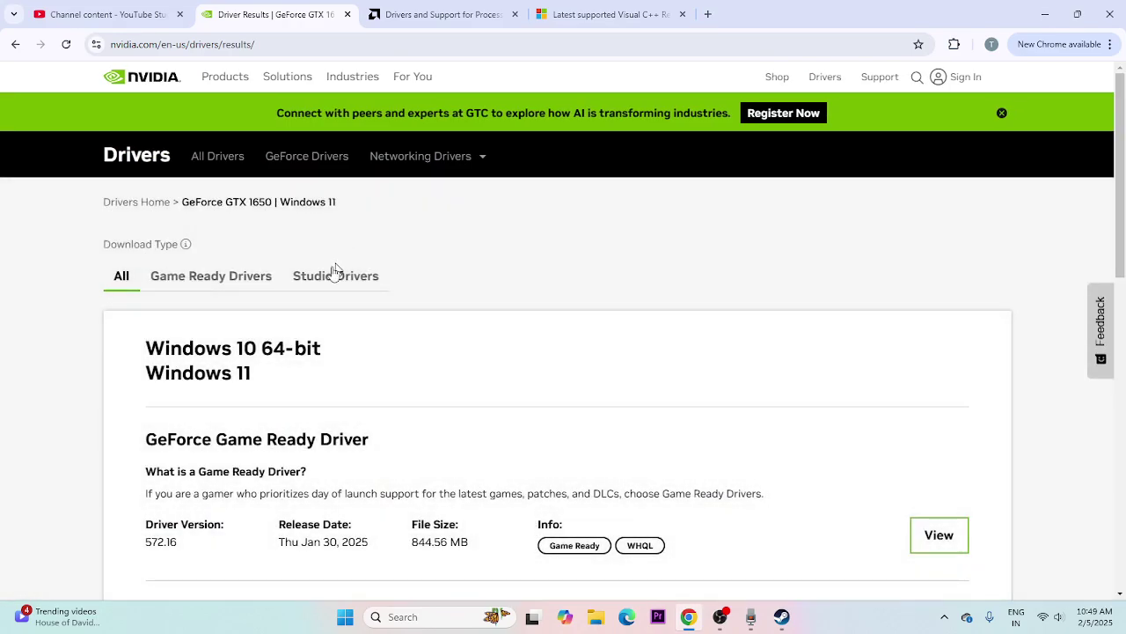
# Review the Game Ready Driver 572.16 result and its 844.56 MB size
pyautogui.scroll(-2, 335, 271)
pyautogui.moveTo(326, 249); pyautogui.dragTo(236, 248)
pyautogui.click(368, 248)
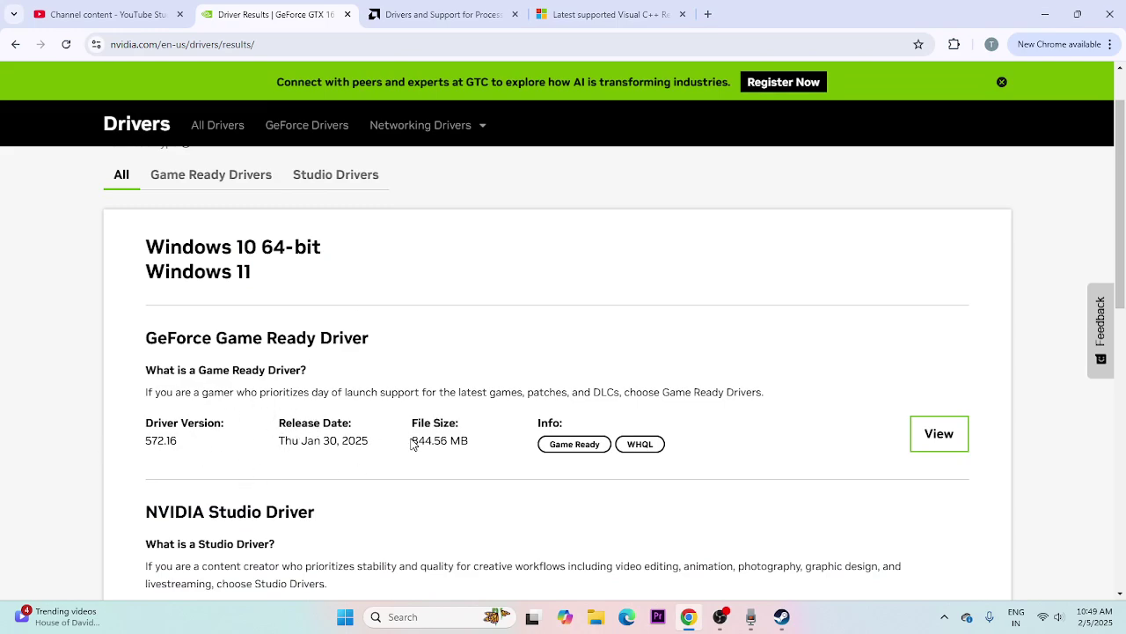
pyautogui.moveTo(426, 438); pyautogui.dragTo(487, 448)
# On AMD's site, select Graphics > Radeon RX > RX 5000 Series > Radeon RX 5700 and submit
pyautogui.click(444, 14)
pyautogui.scroll(-5, 256, 400)
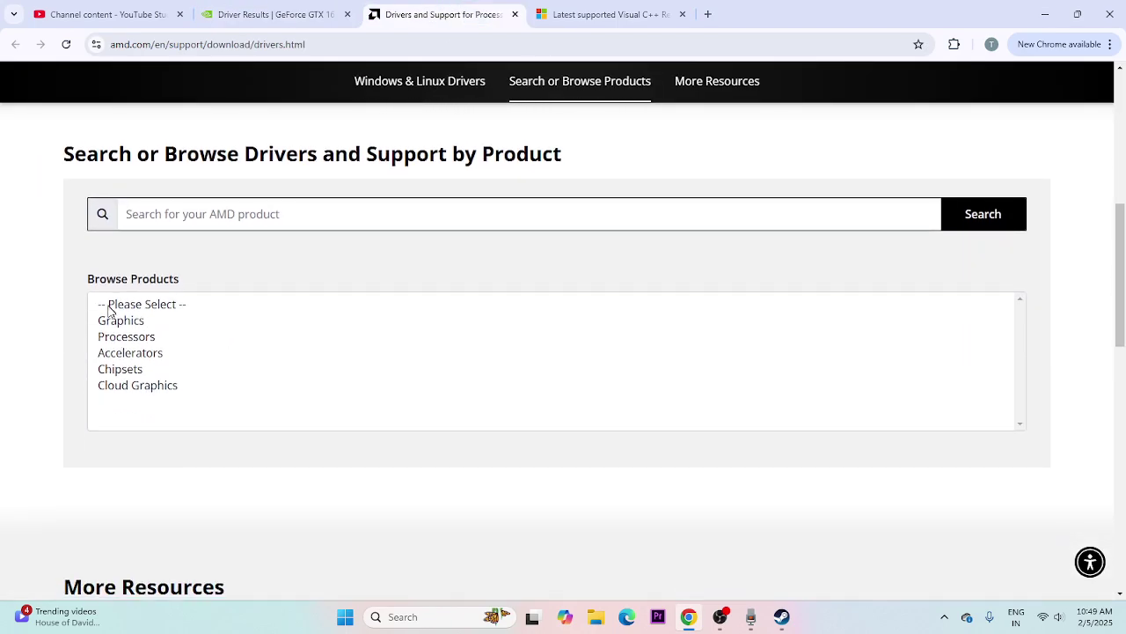
pyautogui.click(120, 320)
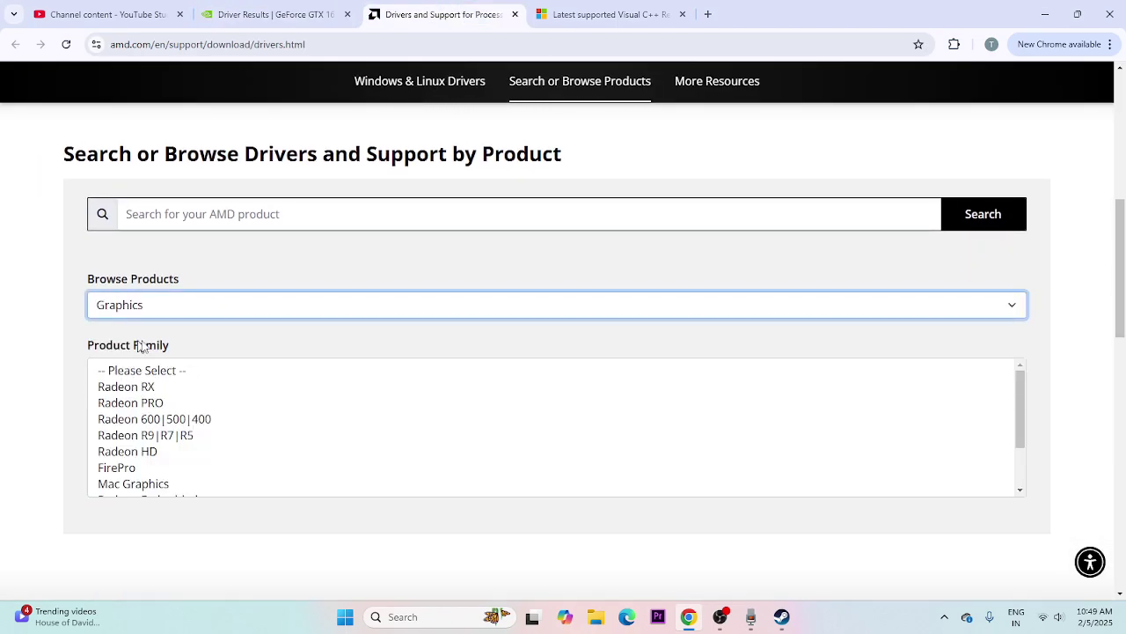
pyautogui.click(132, 386)
pyautogui.click(132, 387)
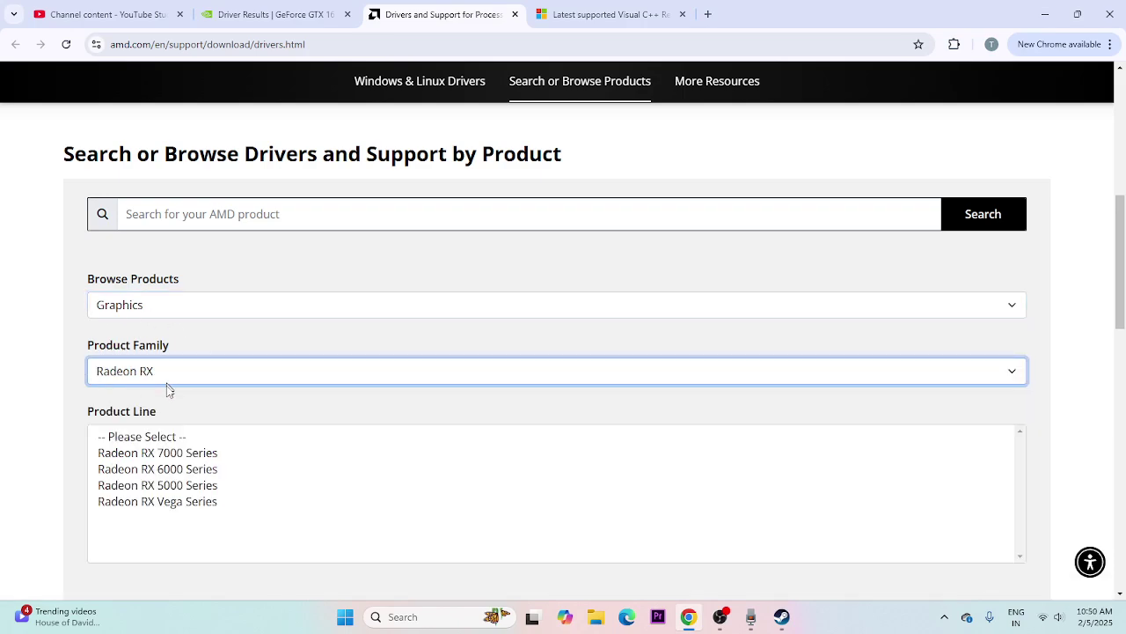
pyautogui.click(179, 483)
pyautogui.scroll(-2, 209, 364)
pyautogui.click(135, 339)
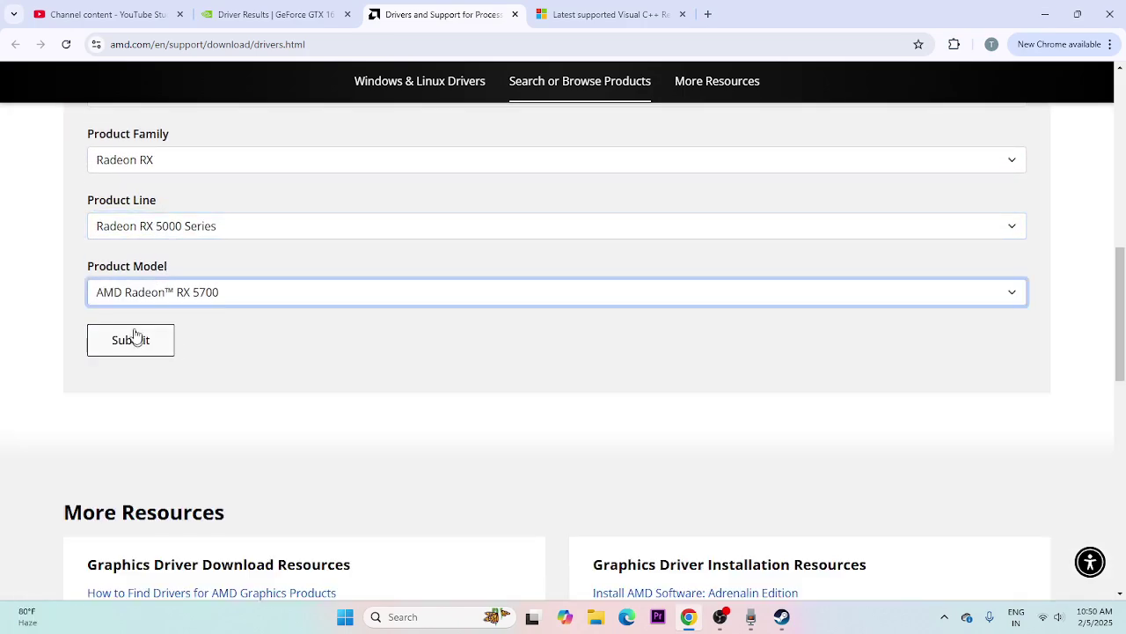
pyautogui.click(137, 341)
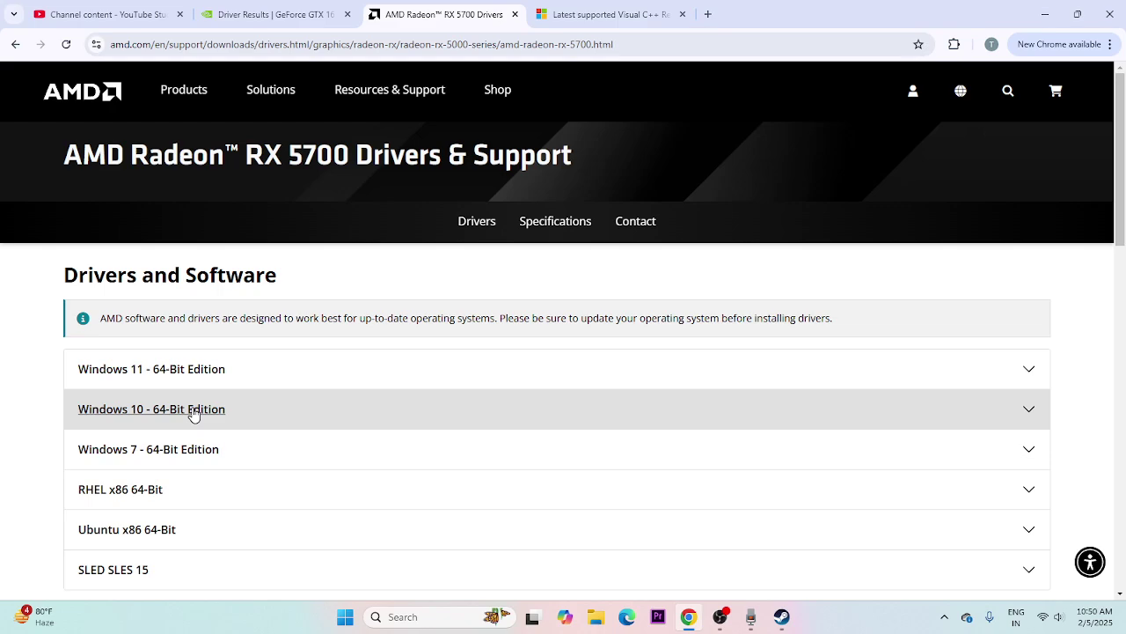
# Check the Visual C++ 14.42.34433.0 X86/X64 download links, then minimize Chrome
pyautogui.click(607, 14)
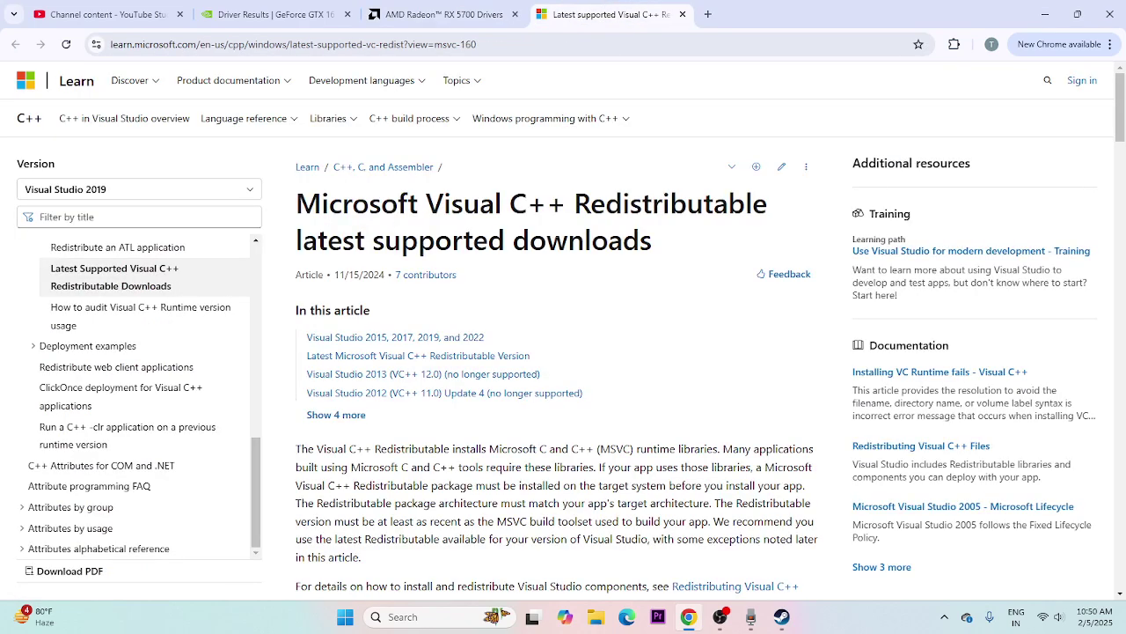
pyautogui.moveTo(655, 242); pyautogui.dragTo(296, 202)
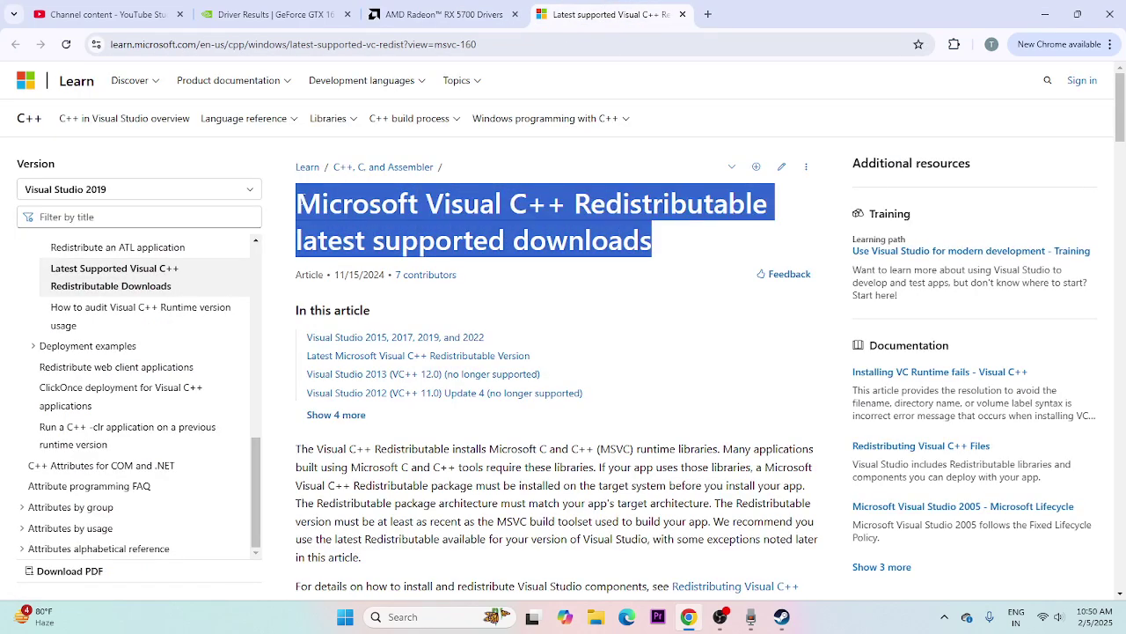
pyautogui.click(668, 253)
pyautogui.scroll(-9, 593, 238)
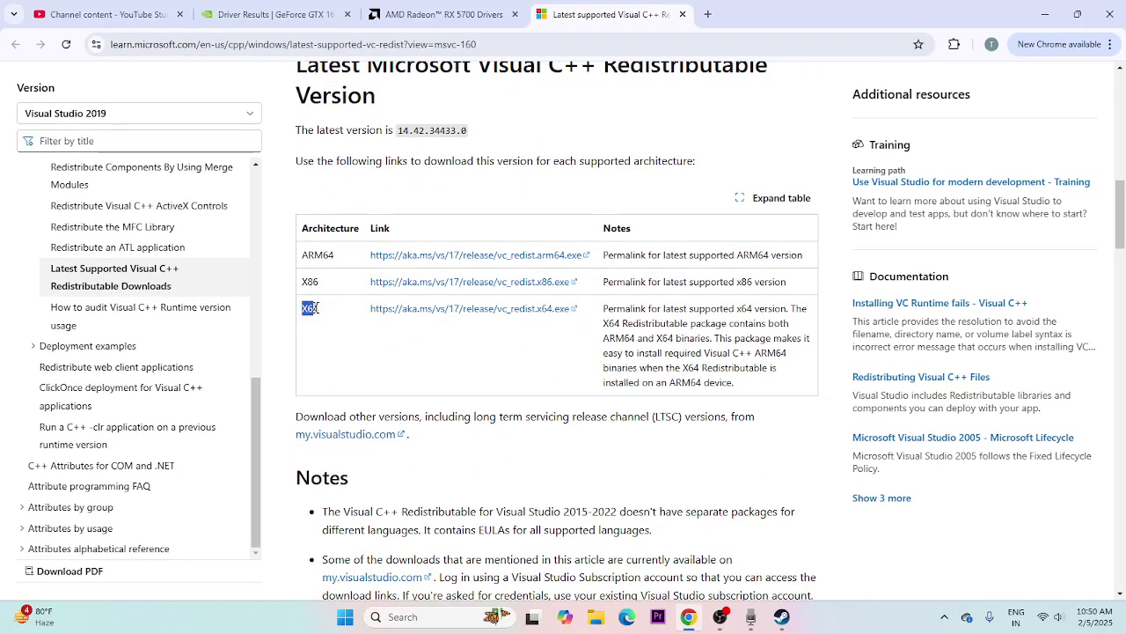
pyautogui.click(310, 299)
pyautogui.moveTo(302, 281); pyautogui.dragTo(327, 285)
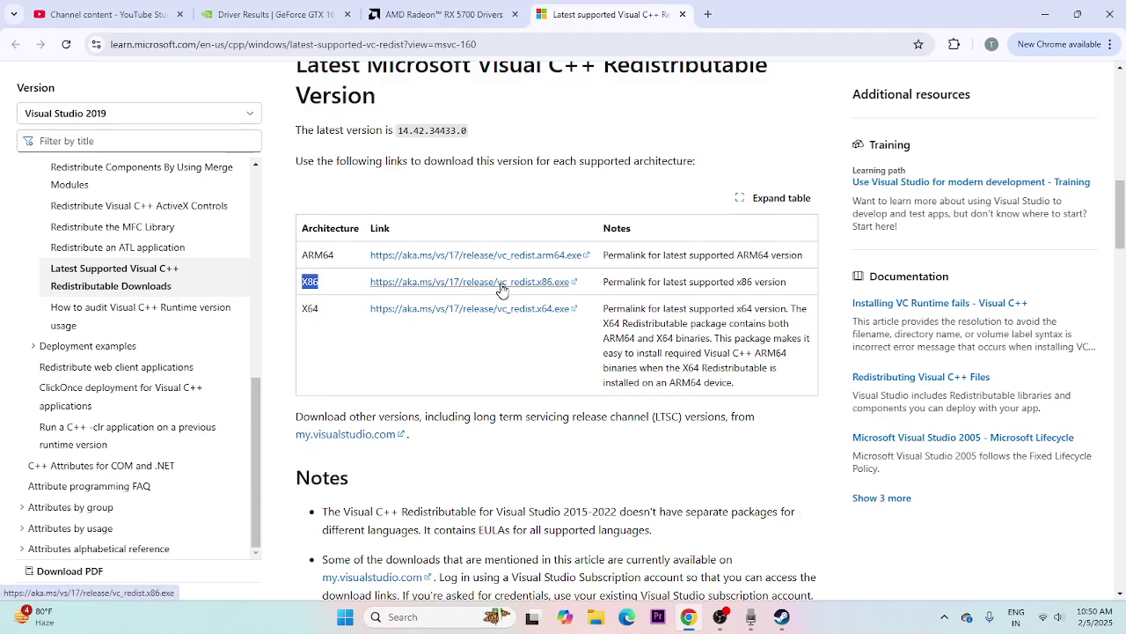
pyautogui.click(459, 341)
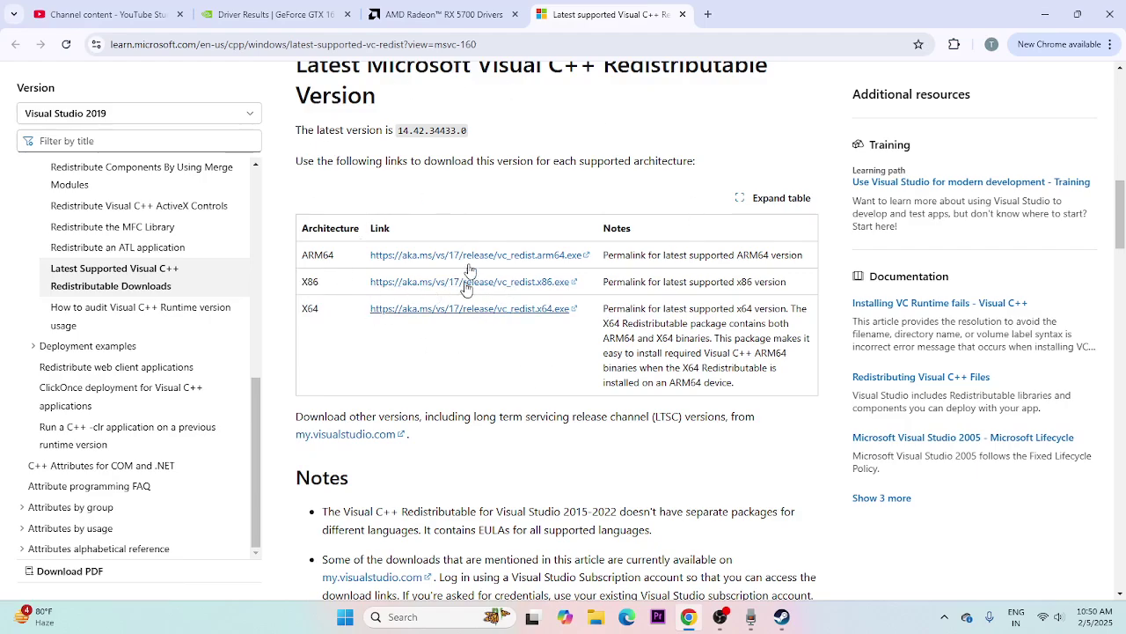
pyautogui.click(1045, 14)
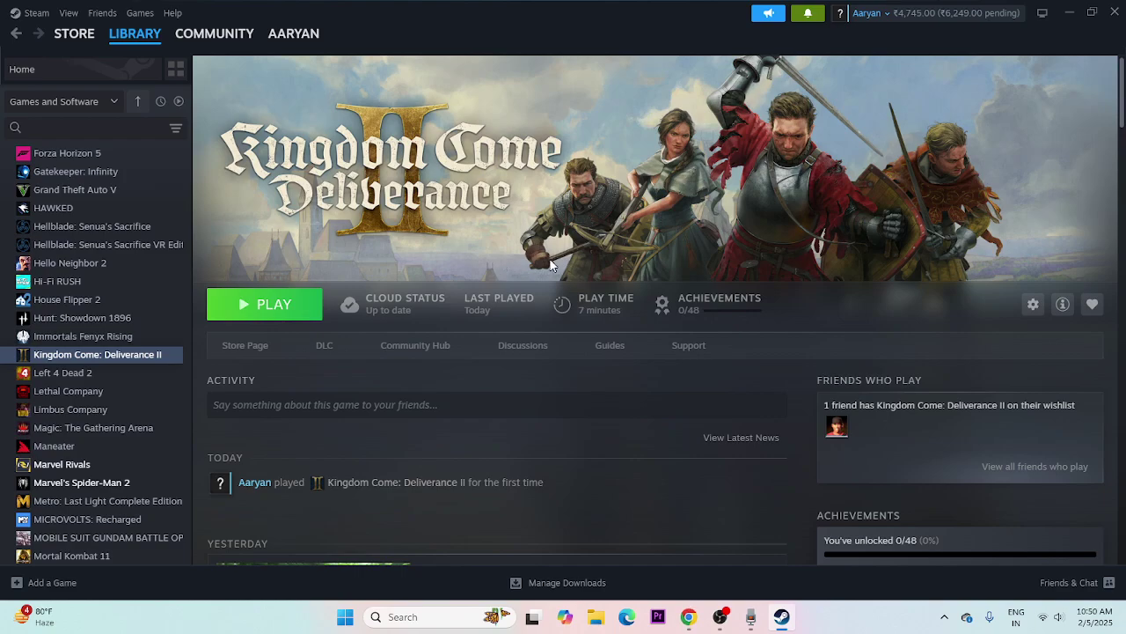
# Verify integrity of Kingdom Come: Deliverance II's files from Properties > Installed Files
pyautogui.rightClick(100, 361)
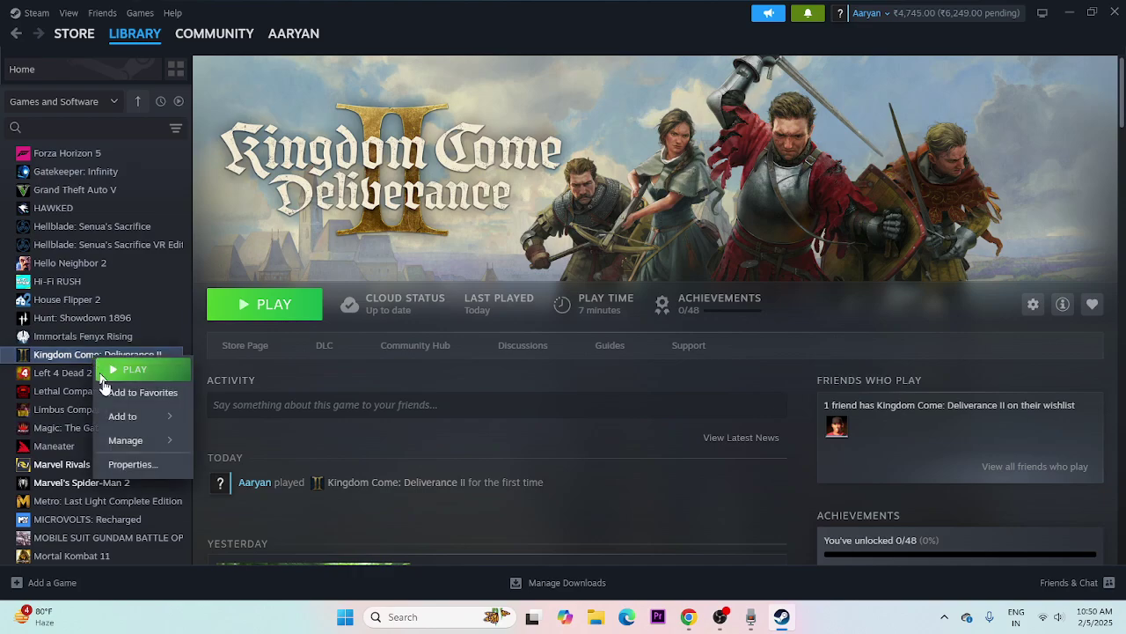
pyautogui.click(115, 463)
pyautogui.click(324, 227)
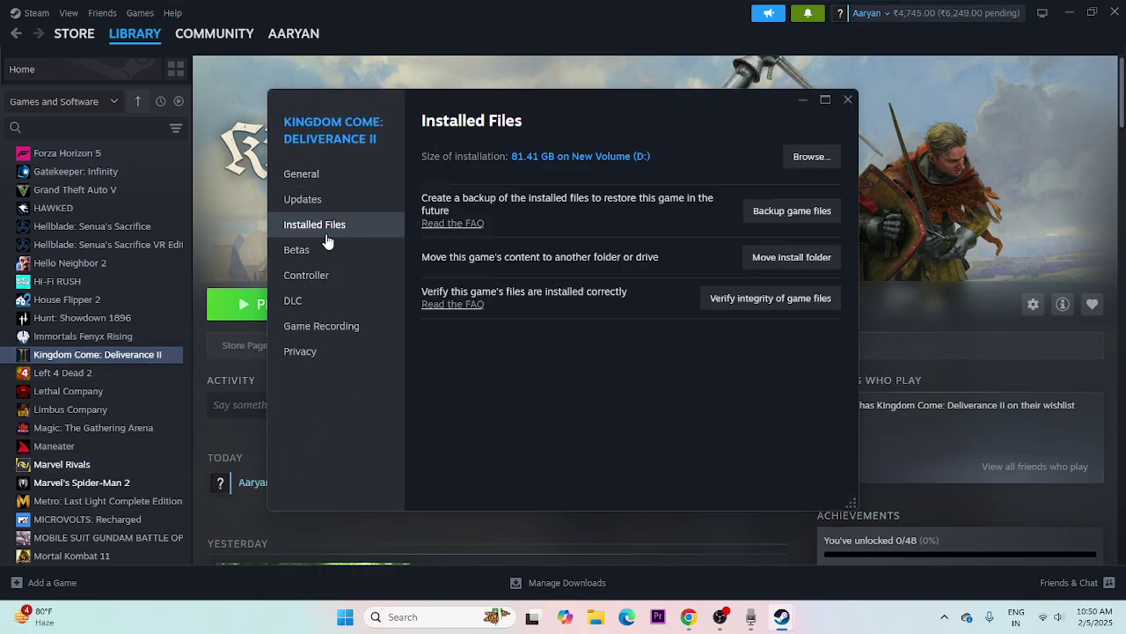
pyautogui.click(821, 298)
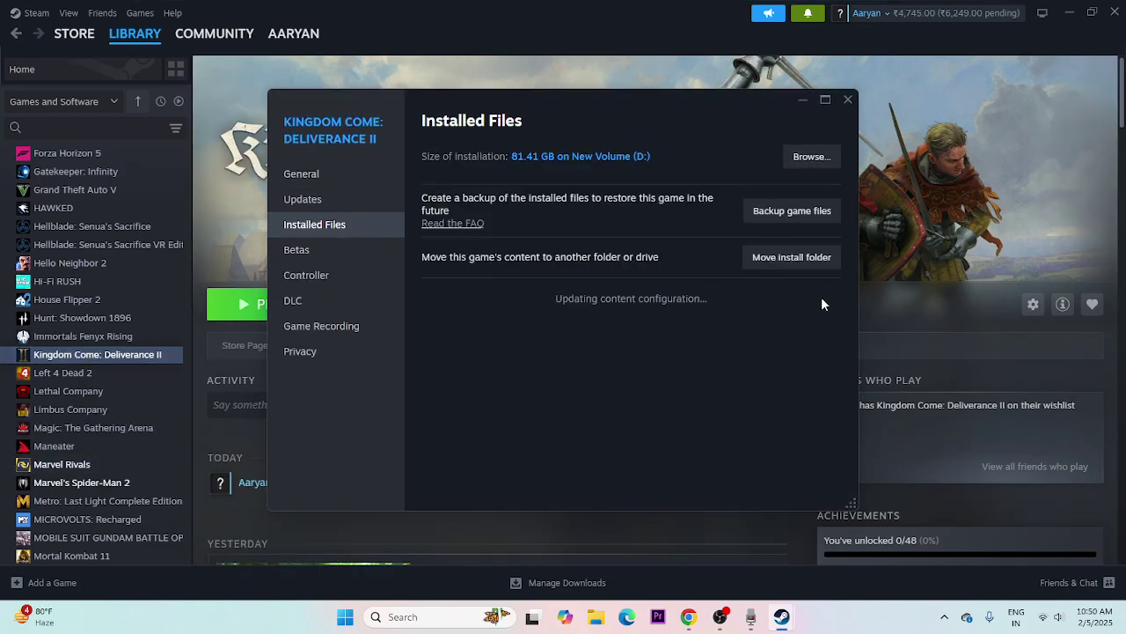